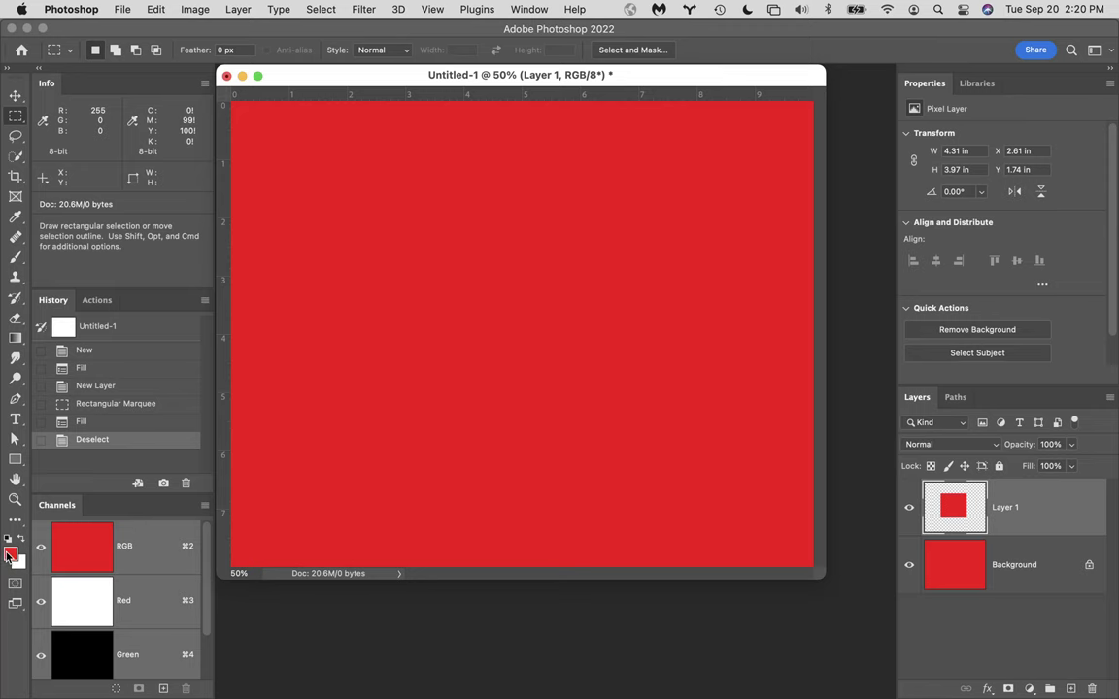
- Set the foreground color to a red with 50% saturation (ff8080)
click(9, 553)
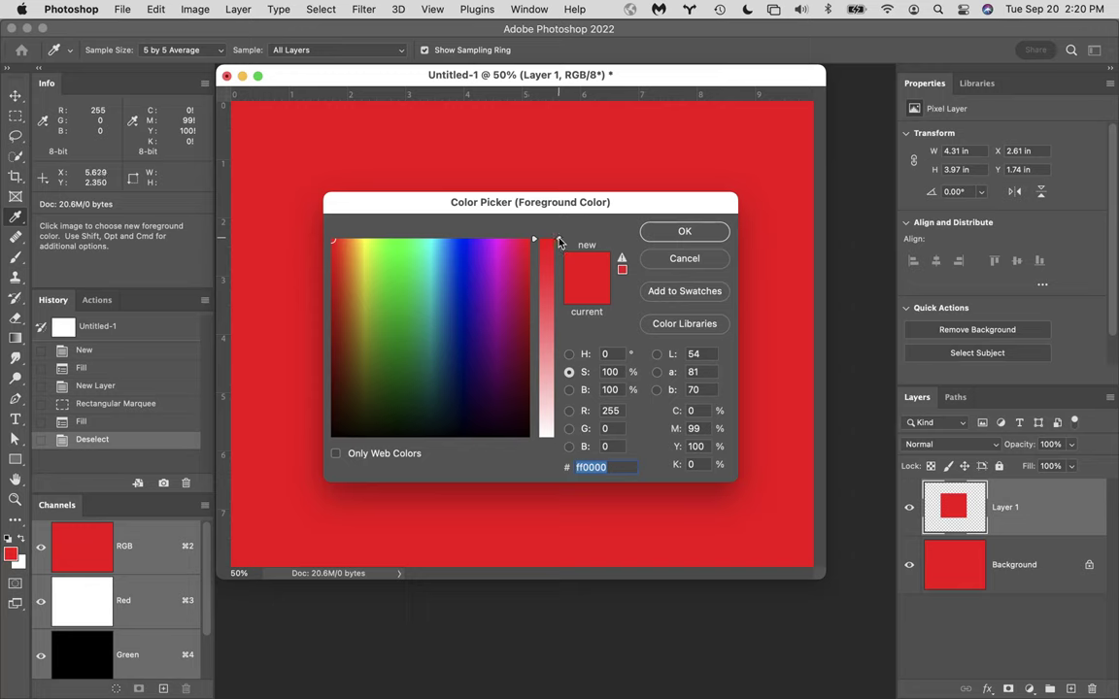
drag(558, 242, 561, 338)
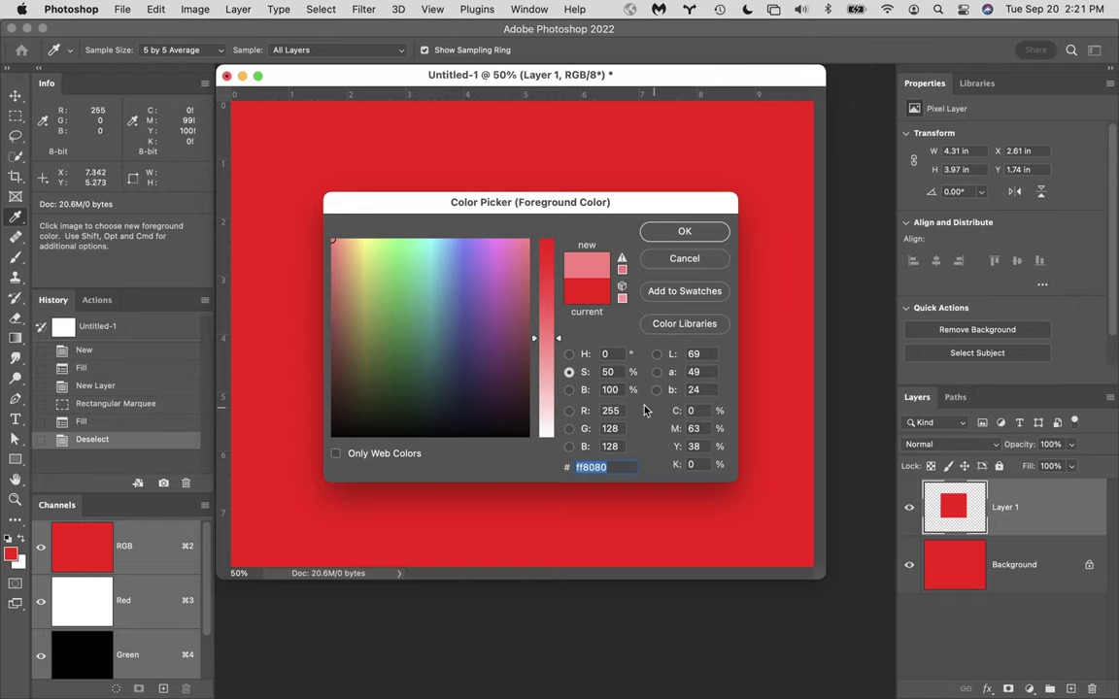
click(685, 232)
key(m)
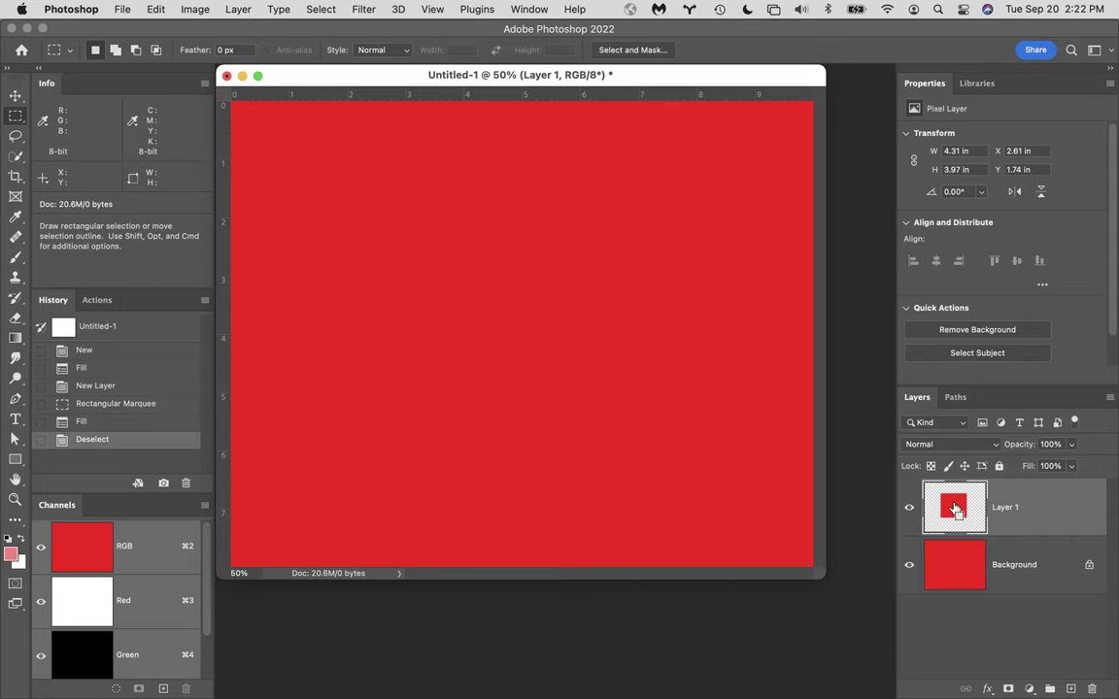
- Load Layer 1's square as a selection, fill it with the foreground color while the Background is hidden, and deselect
super+click(955, 509)
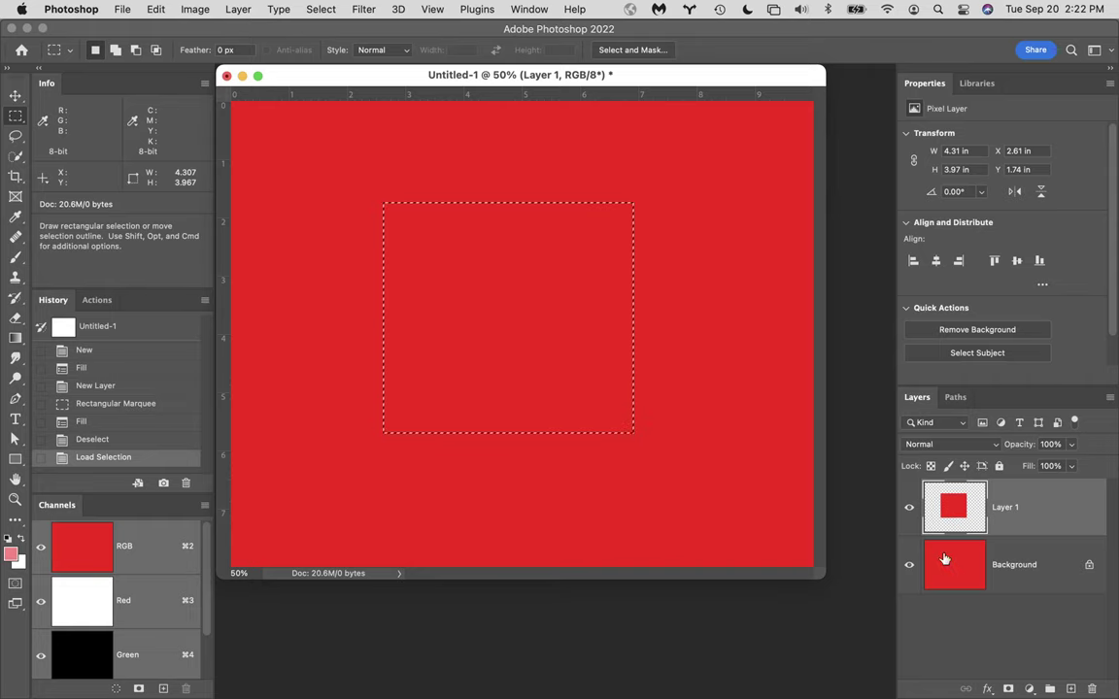
click(909, 570)
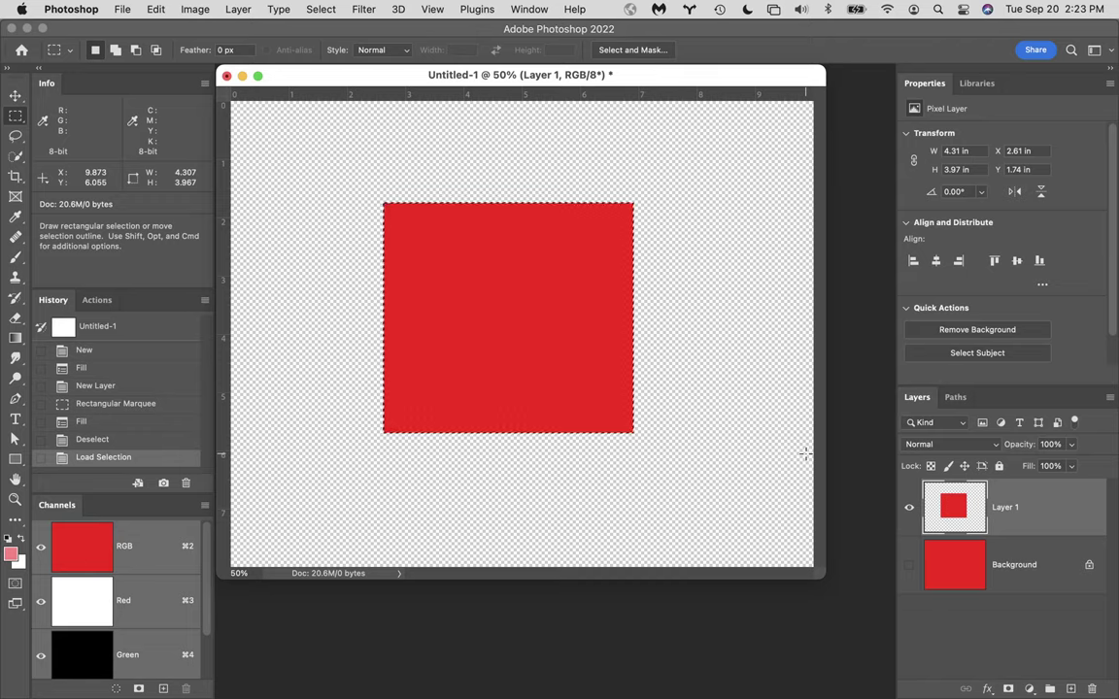
key(alt+BackSpace)
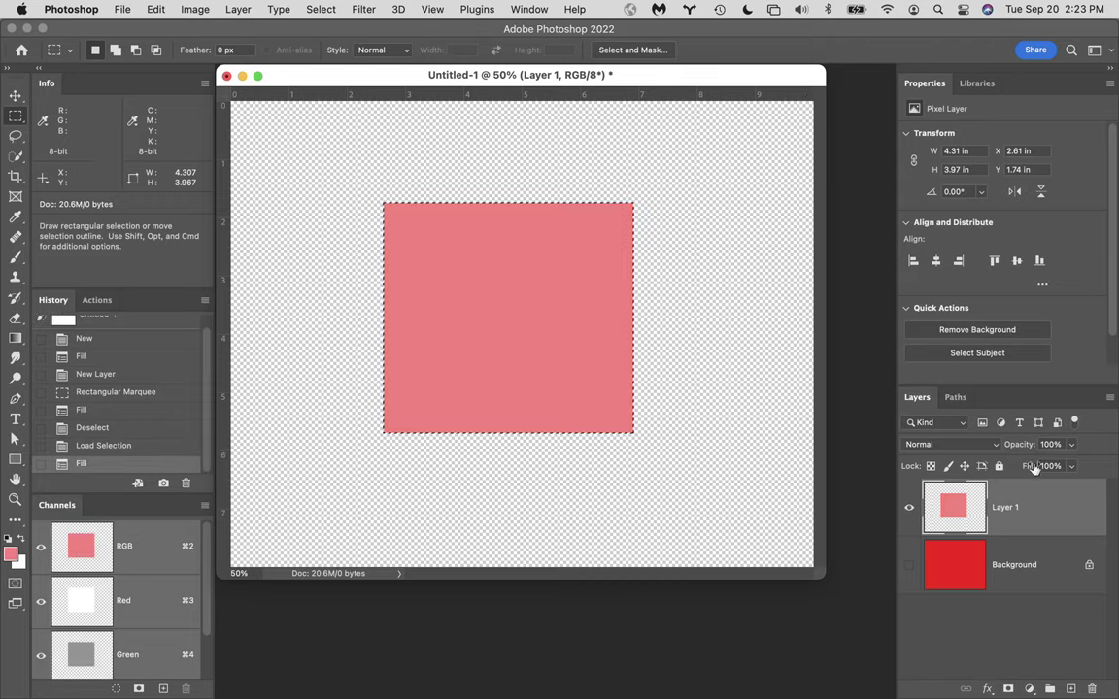
key(super+d)
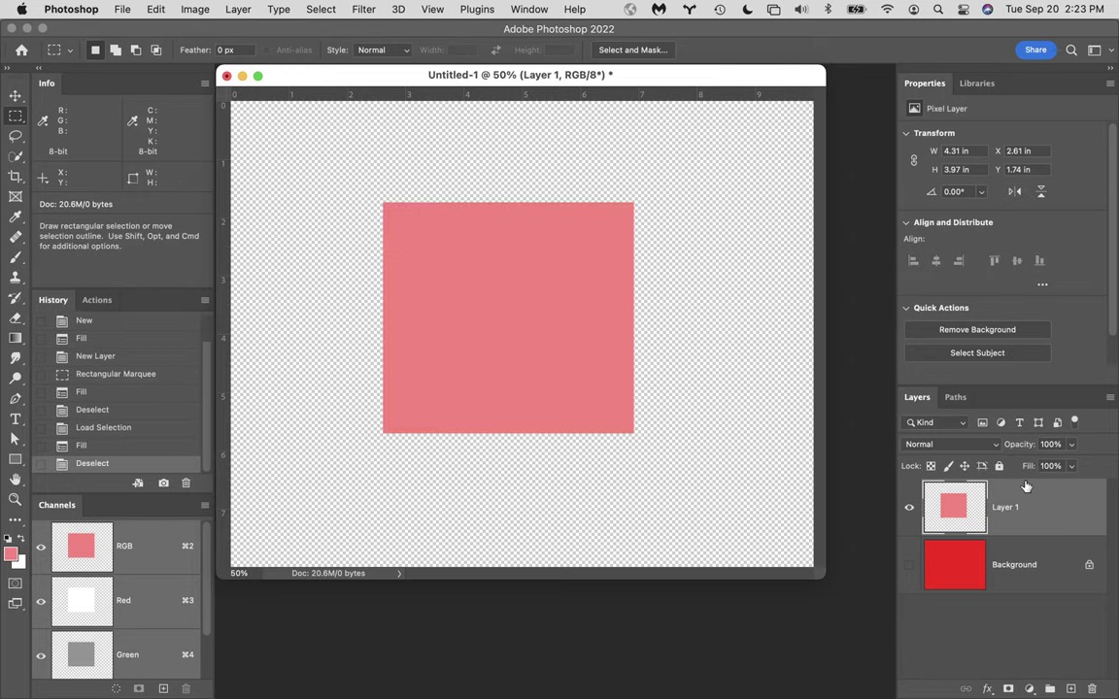
click(910, 566)
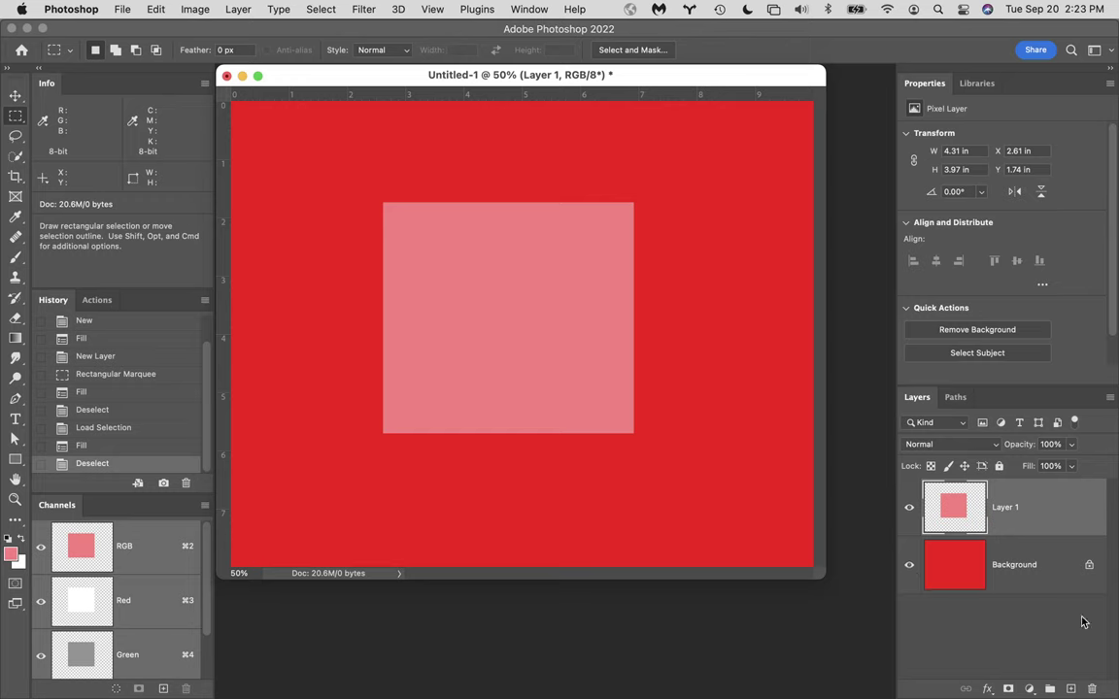
- Switch to Keynote and play the presentation from the Typical Color Gamuts slide, advancing to its first text point
mouse_move(949, 680)
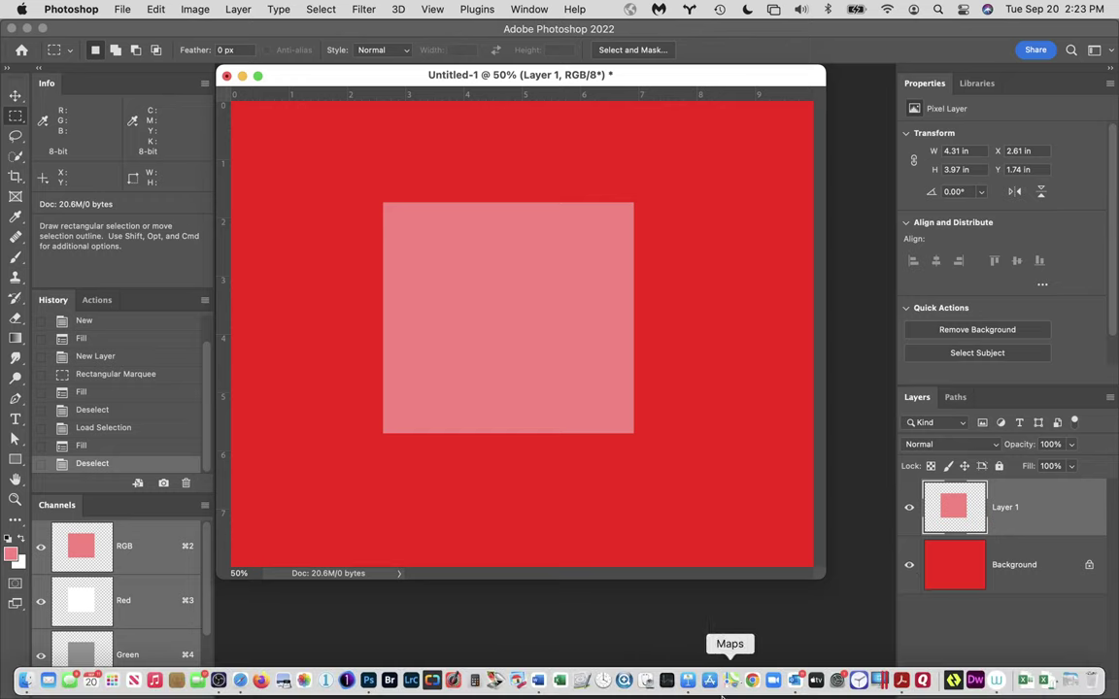
click(687, 680)
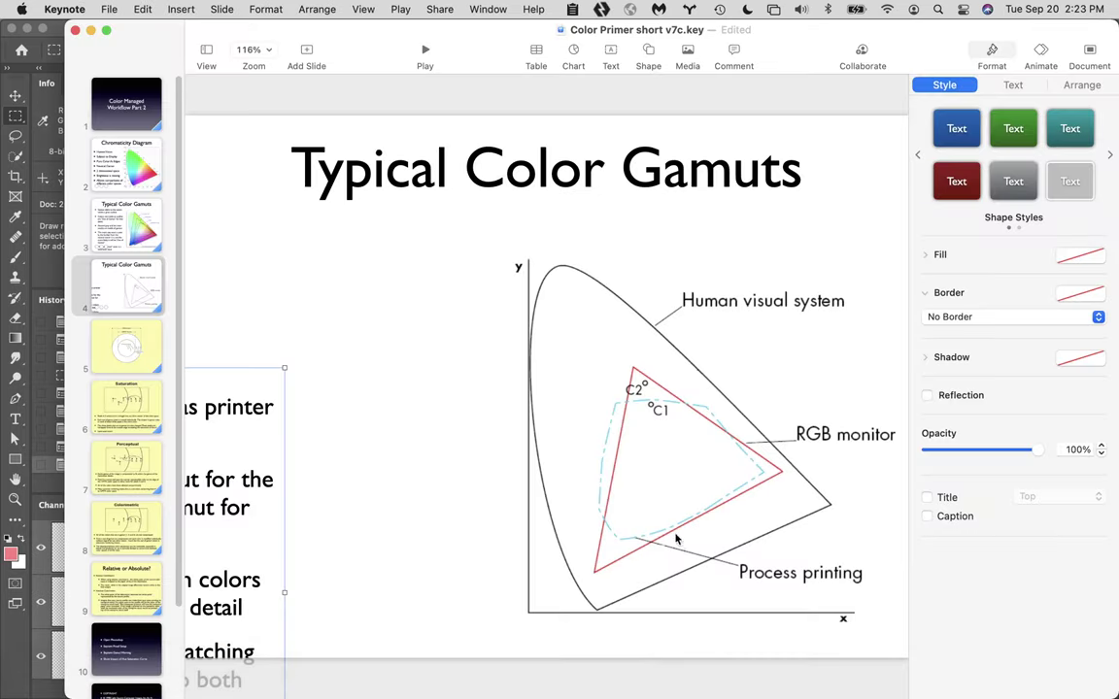
click(425, 48)
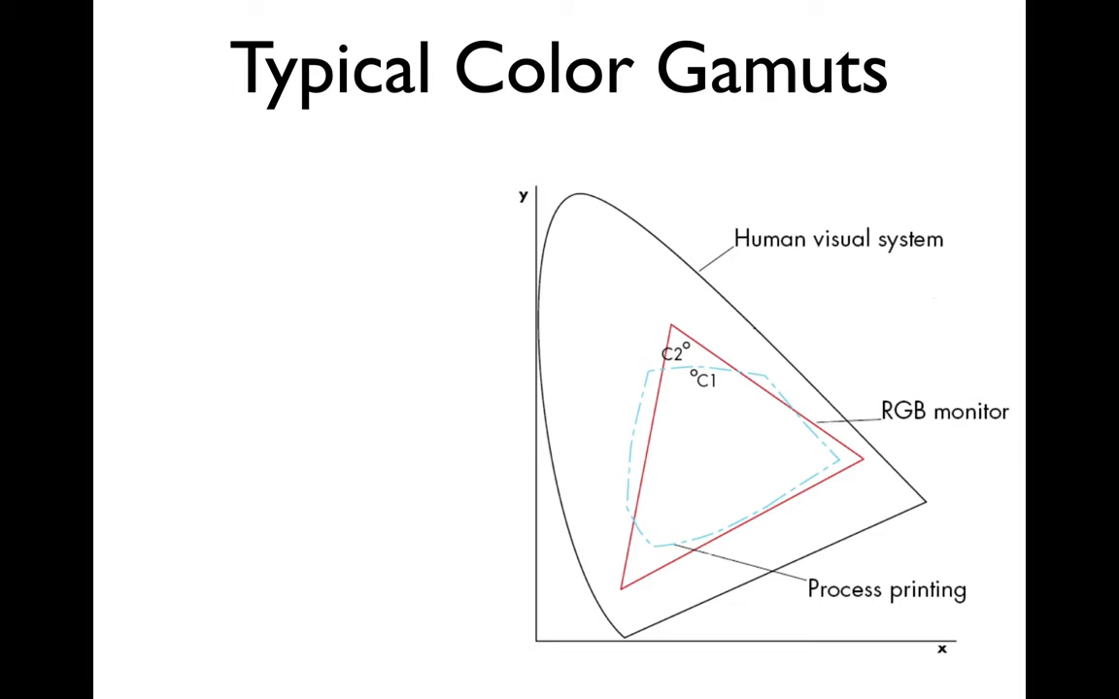
key(Right)
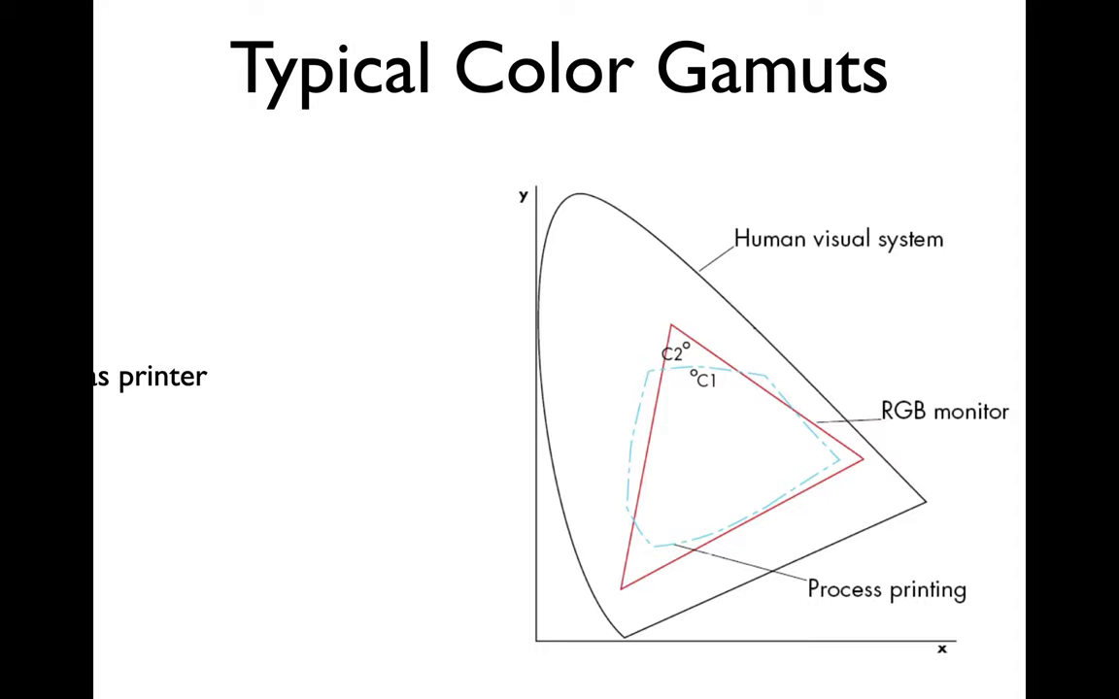
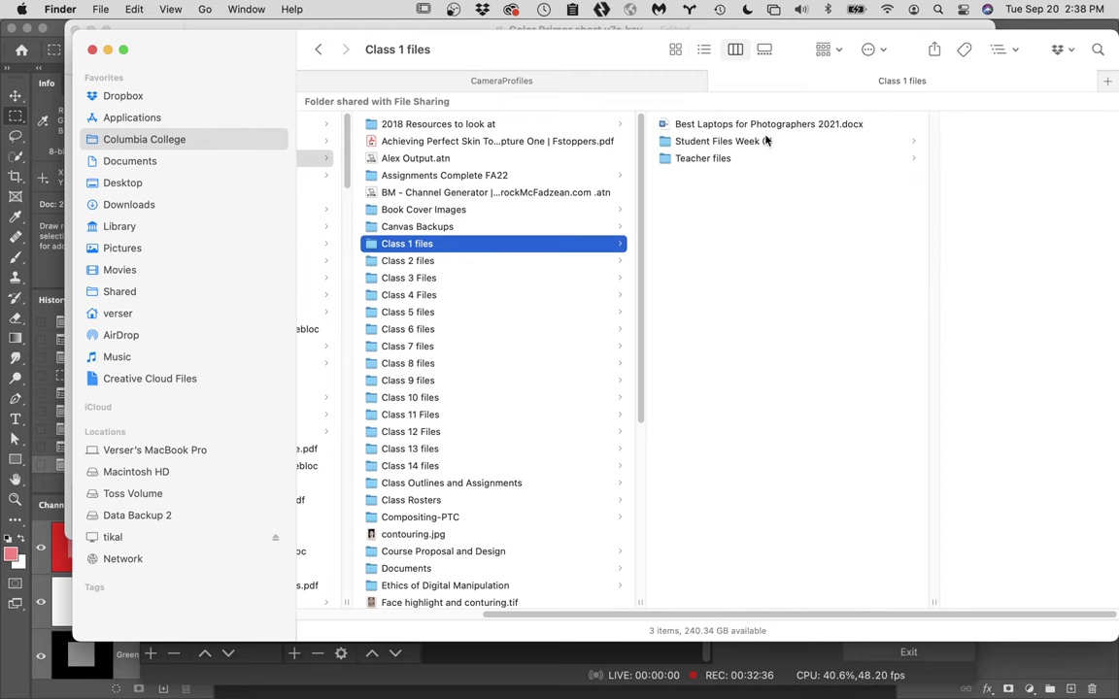
- Open red_car.psd from the Student Files Week 01 folder in Photoshop and close the untitled document without saving
click(709, 141)
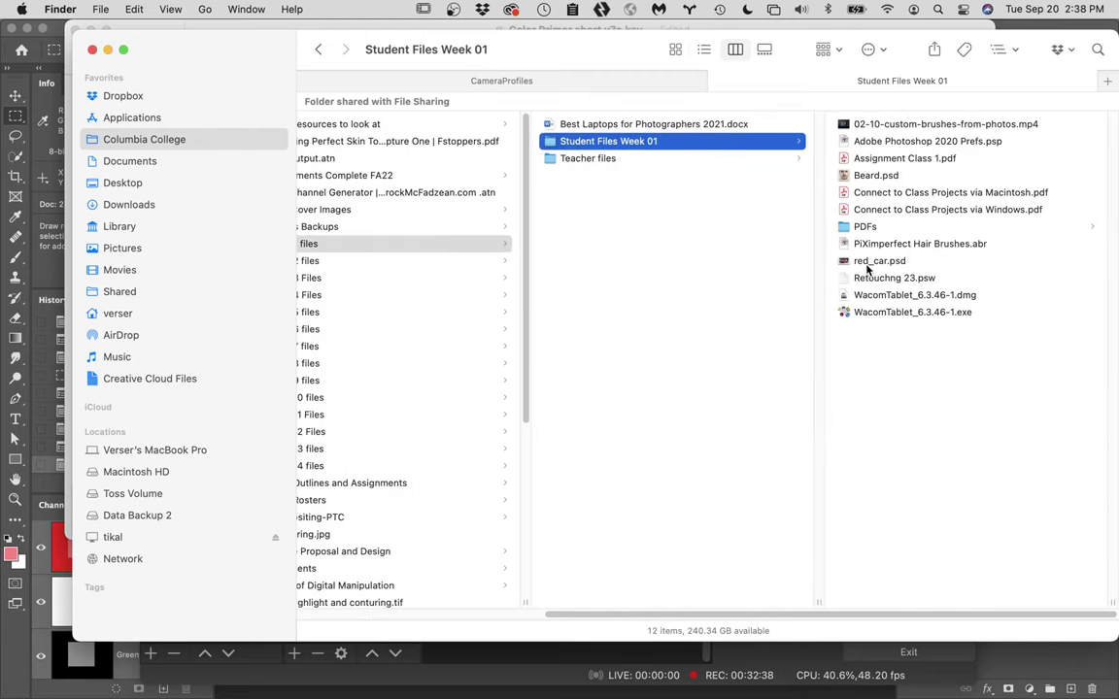
drag(862, 260, 599, 392)
key(super+Tab)
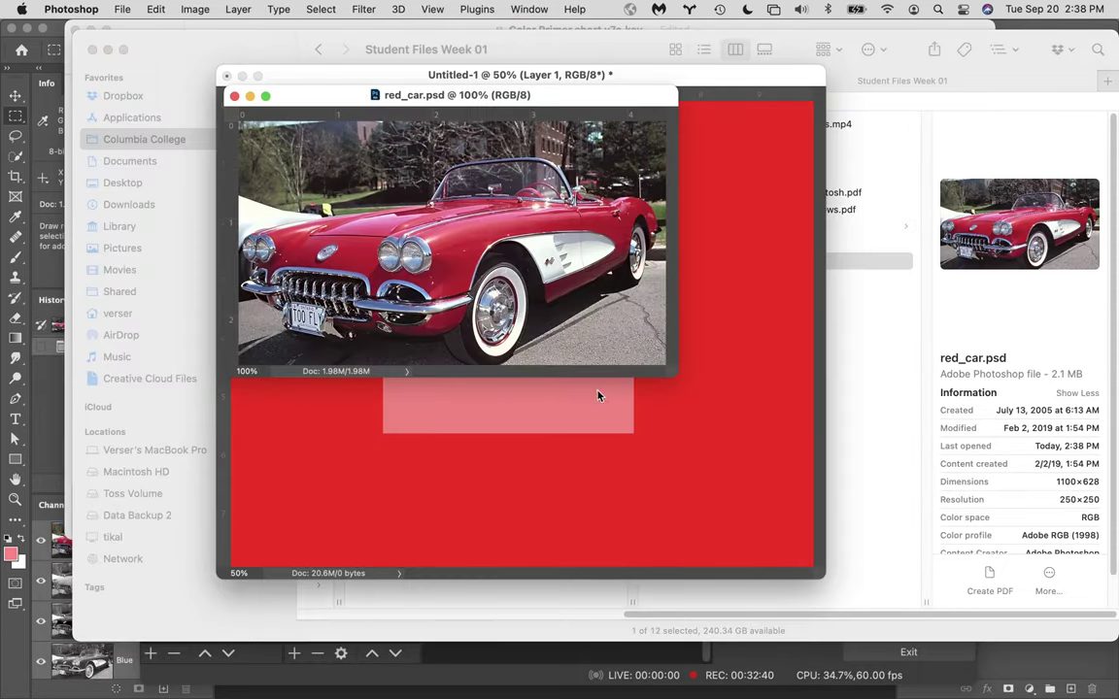
click(227, 76)
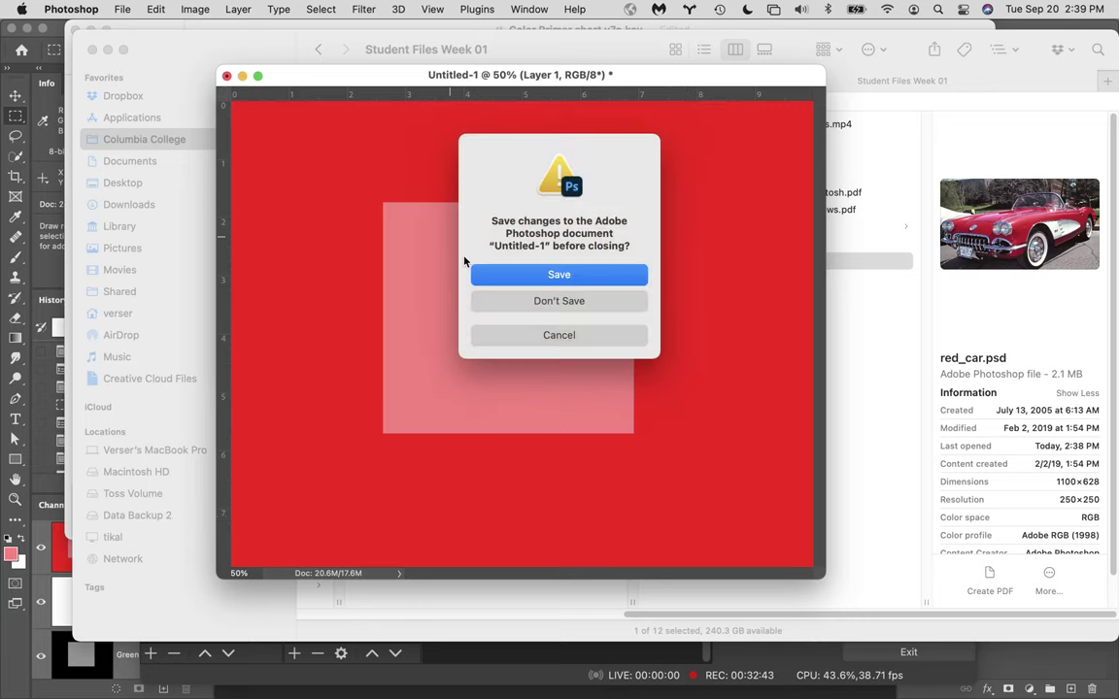
click(544, 304)
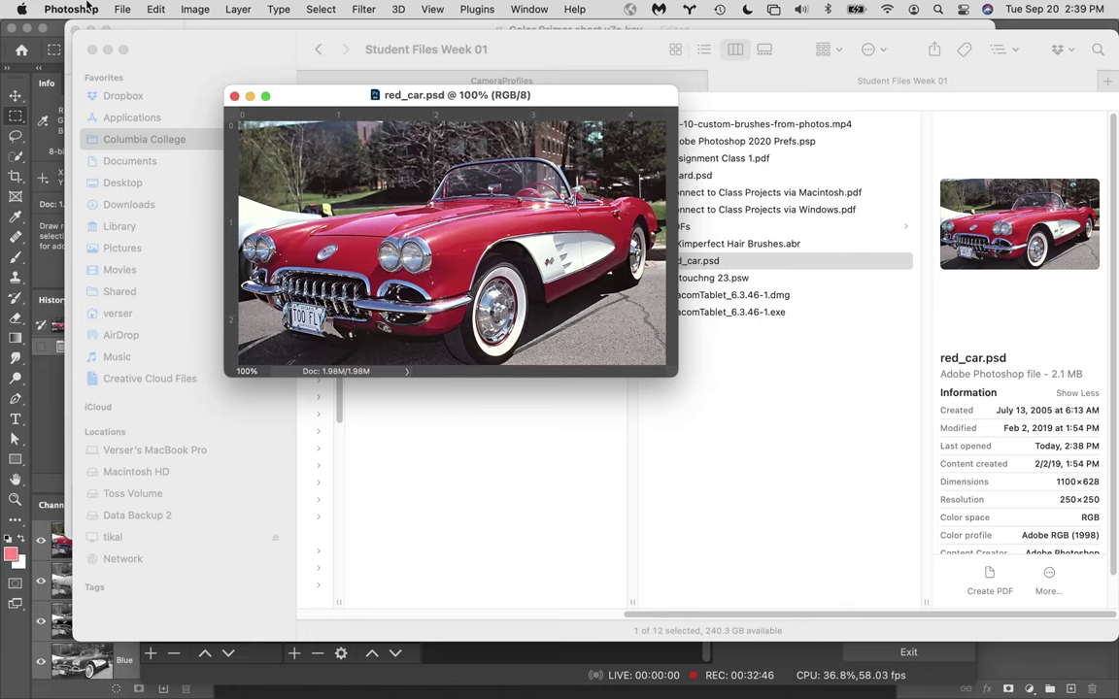
- Hide the other applications and fit the red car image to the screen
click(50, 8)
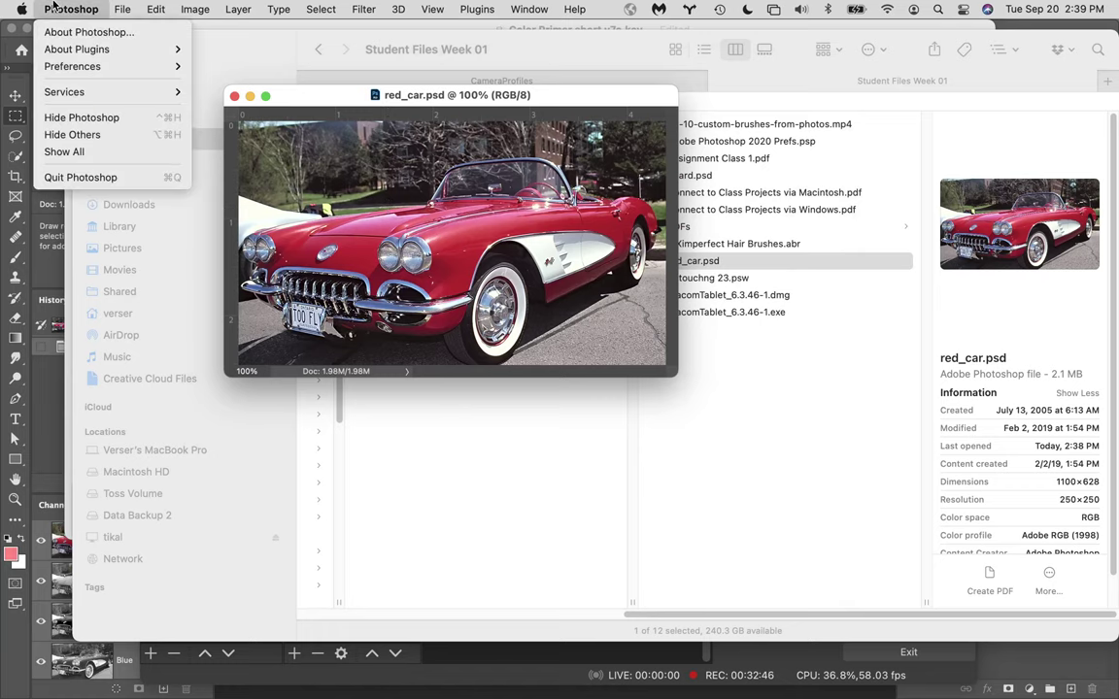
click(95, 140)
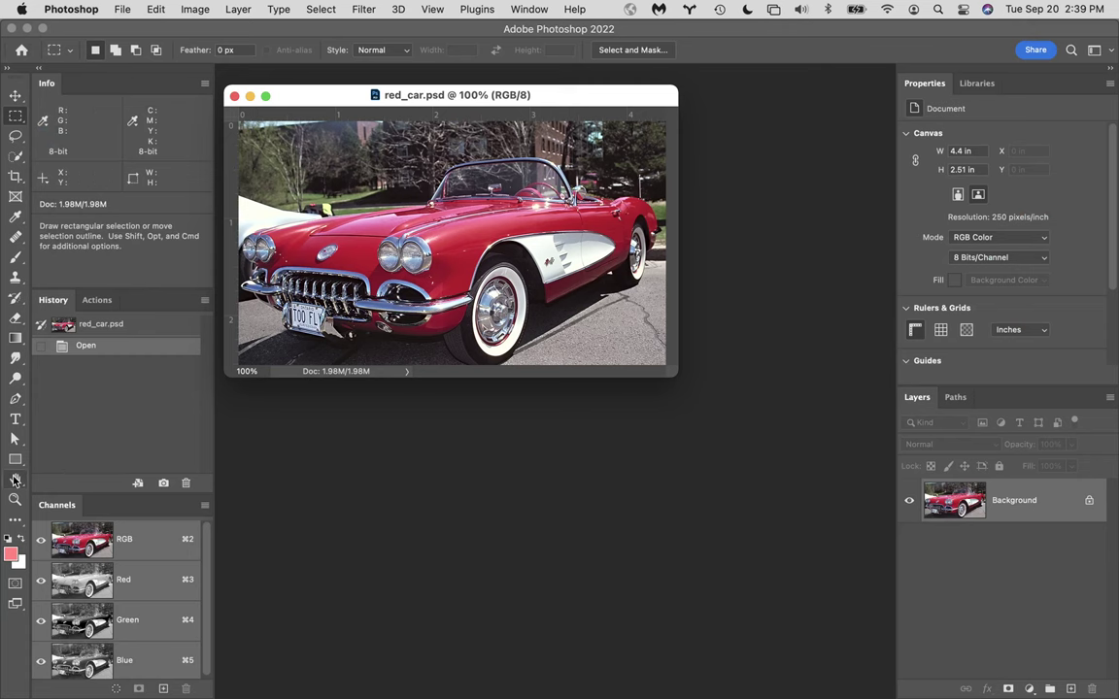
double_click(14, 479)
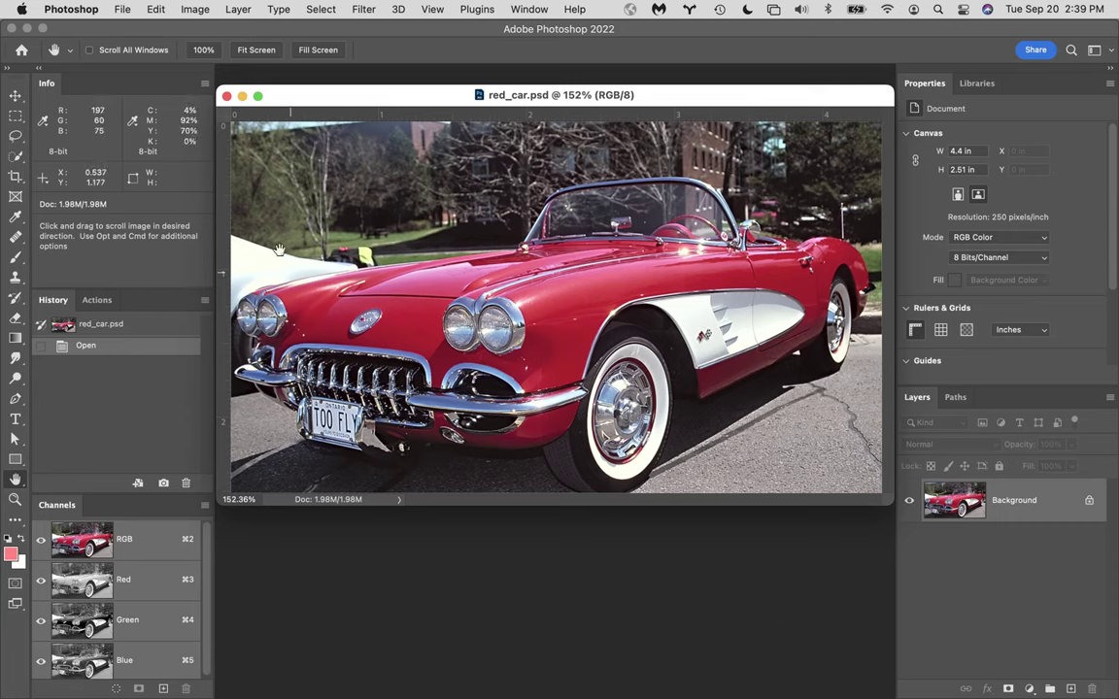
- Check the gamut warning color's RGB values in the Transparency & Gamut preferences and accept the existing settings
click(68, 10)
mouse_move(84, 65)
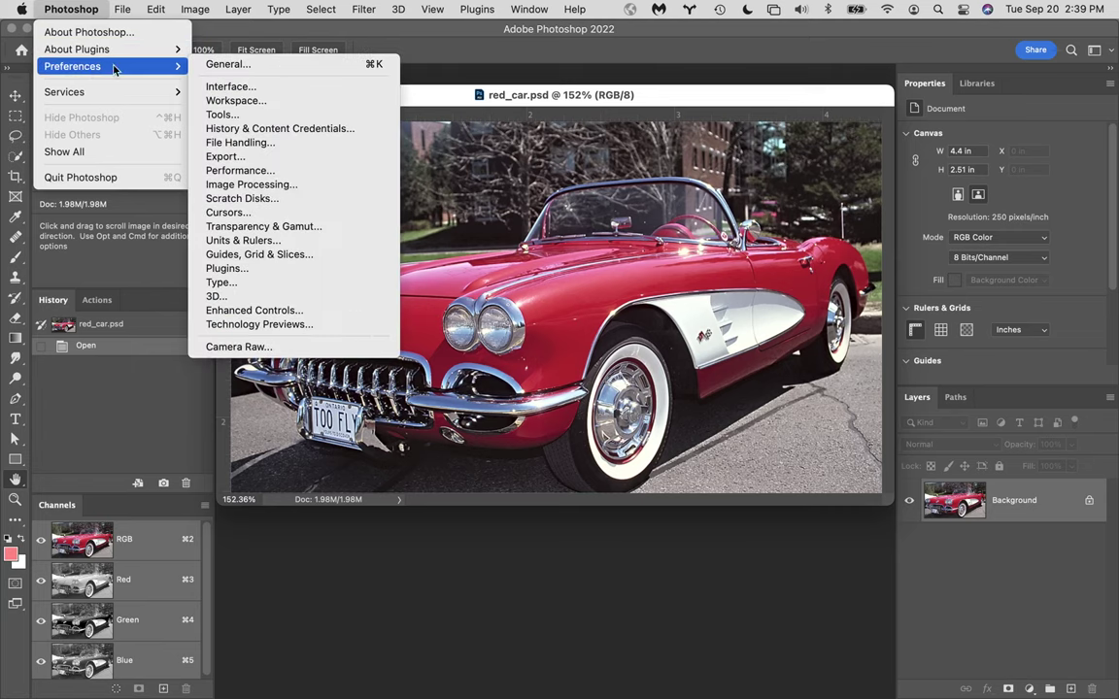
click(317, 232)
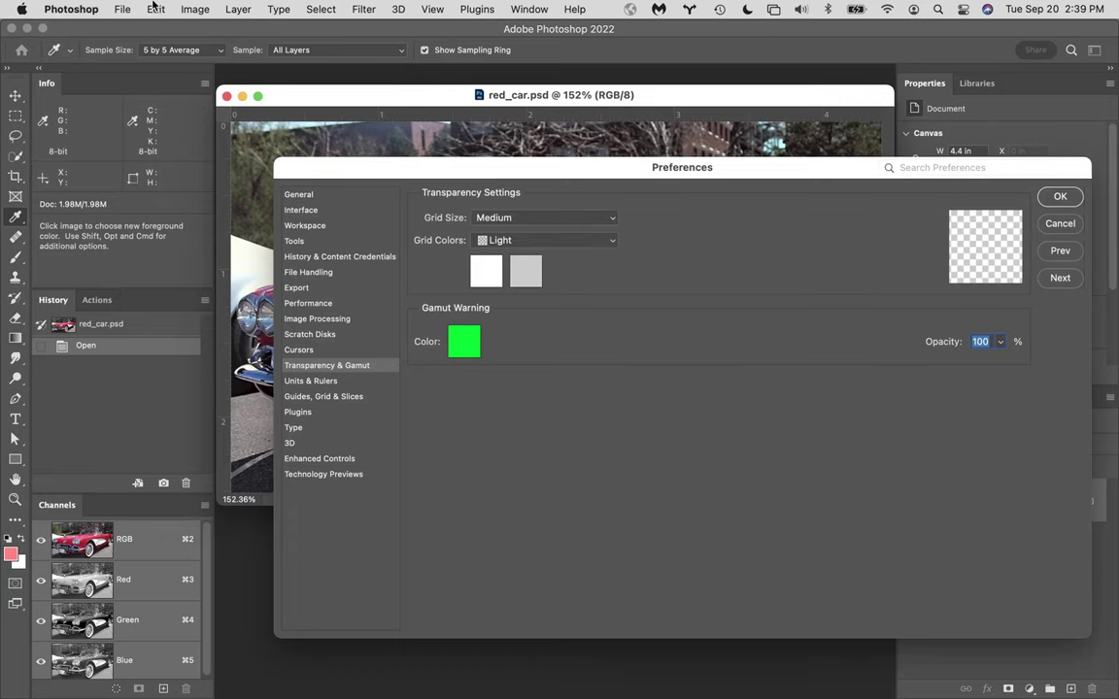
click(153, 8)
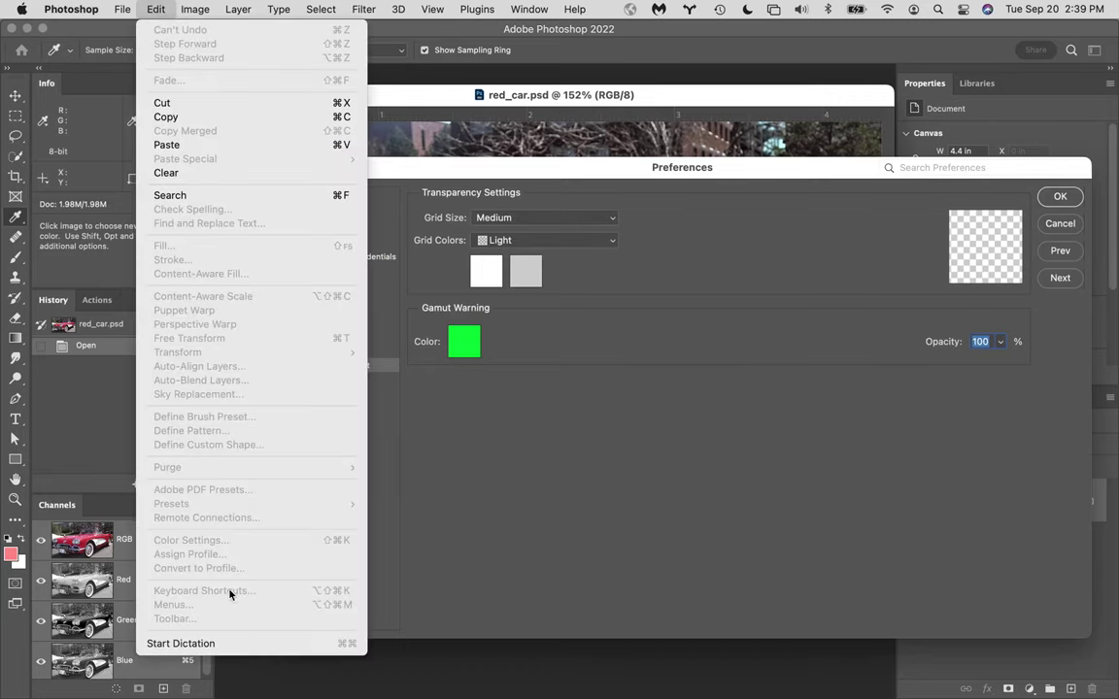
click(461, 583)
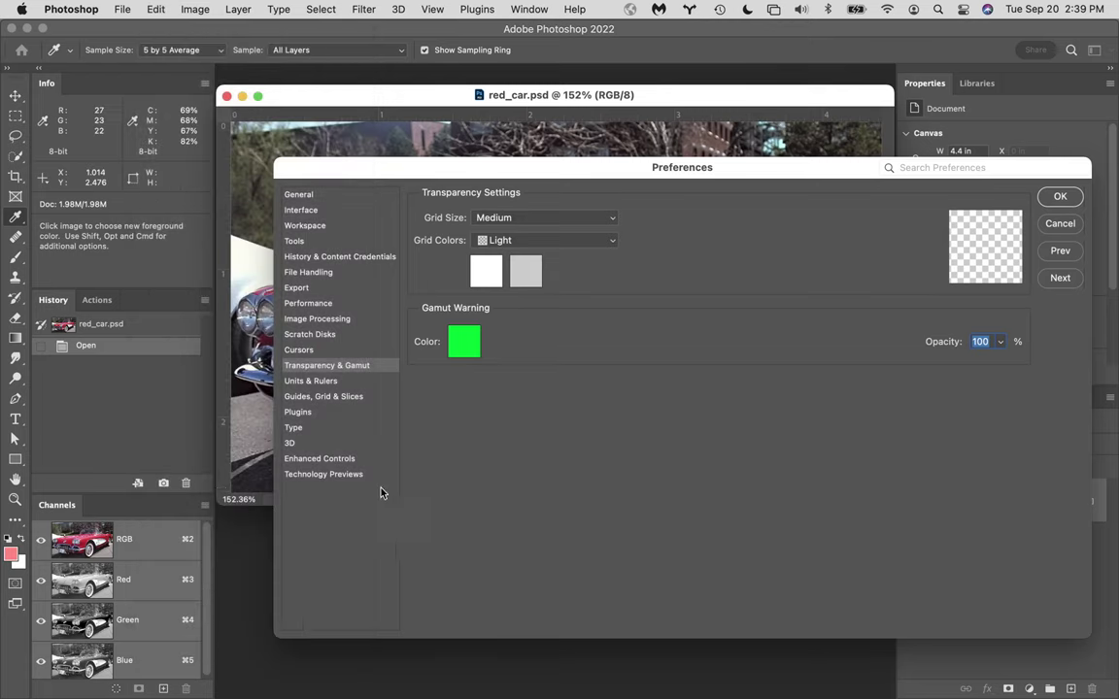
click(464, 345)
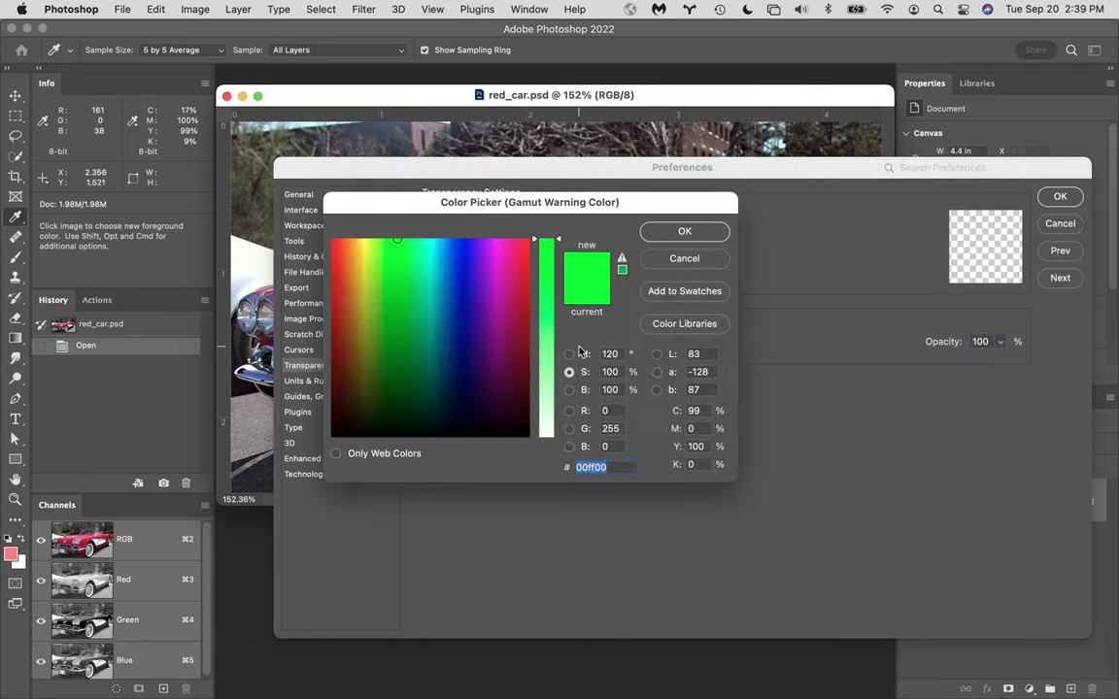
click(616, 410)
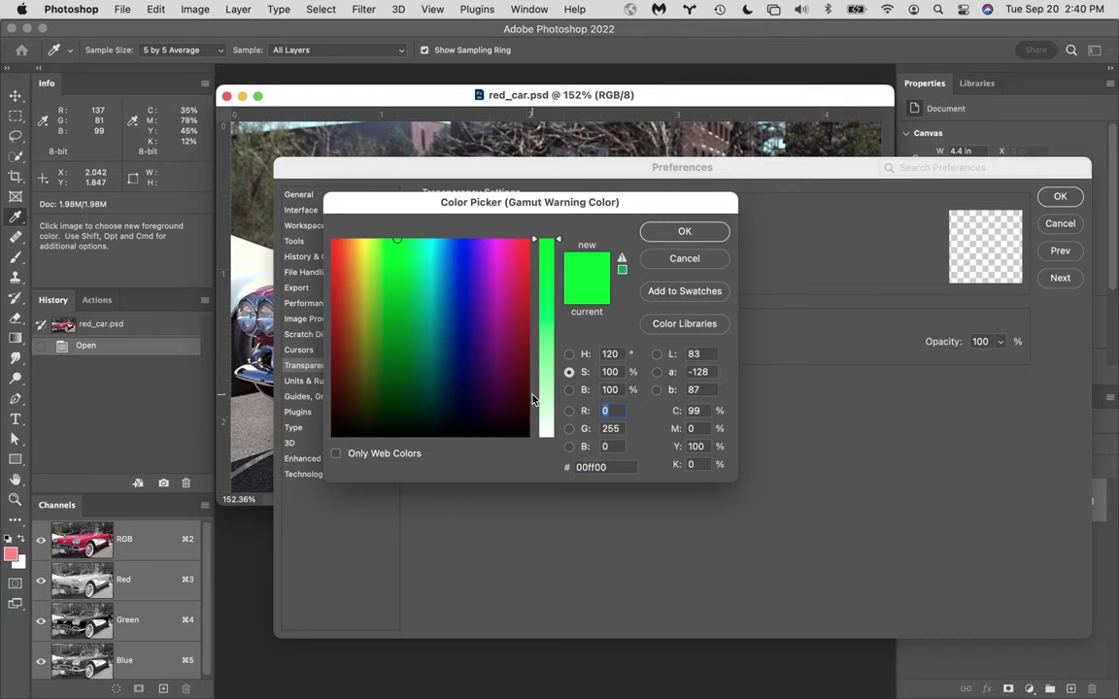
key(Tab)
key(Tab)
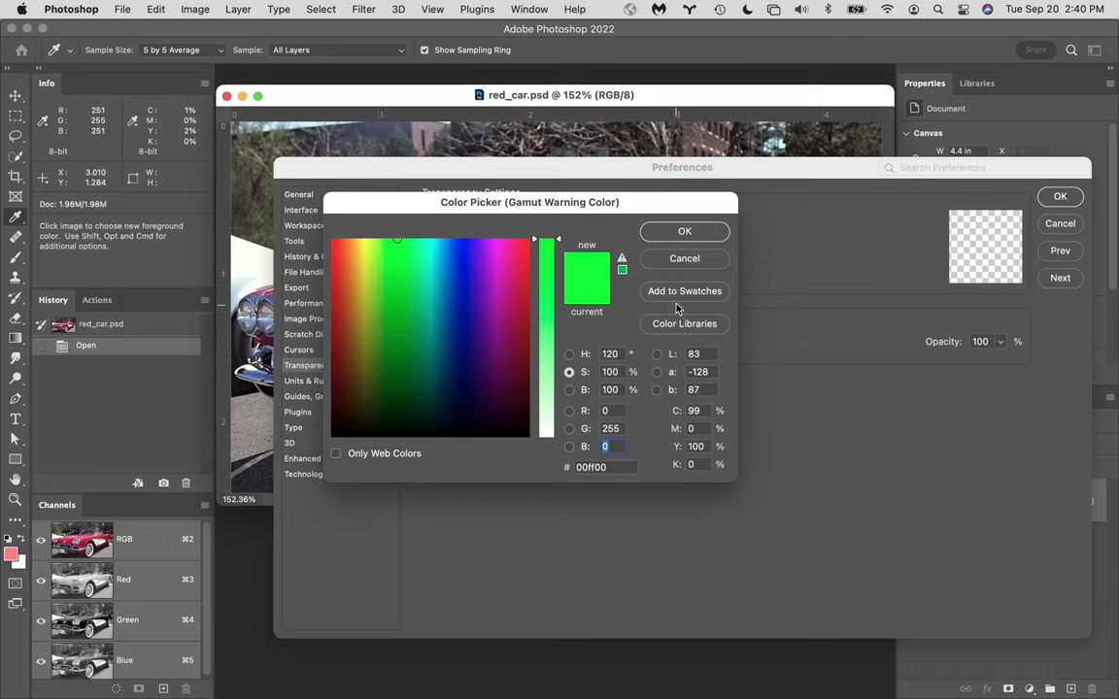
click(685, 232)
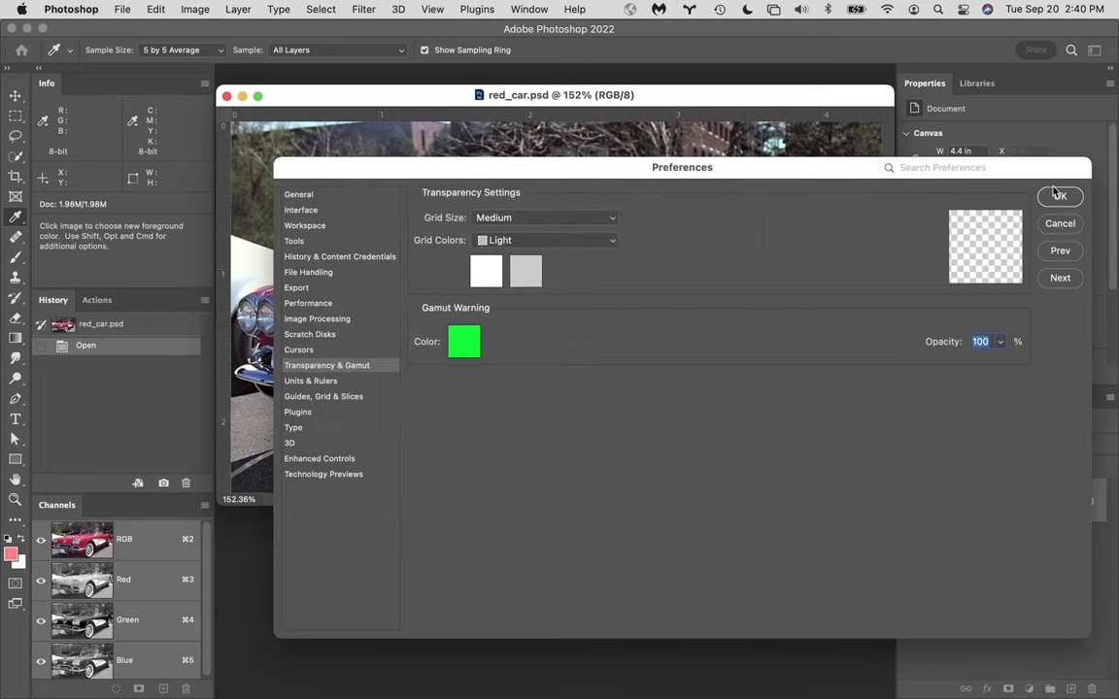
click(1060, 197)
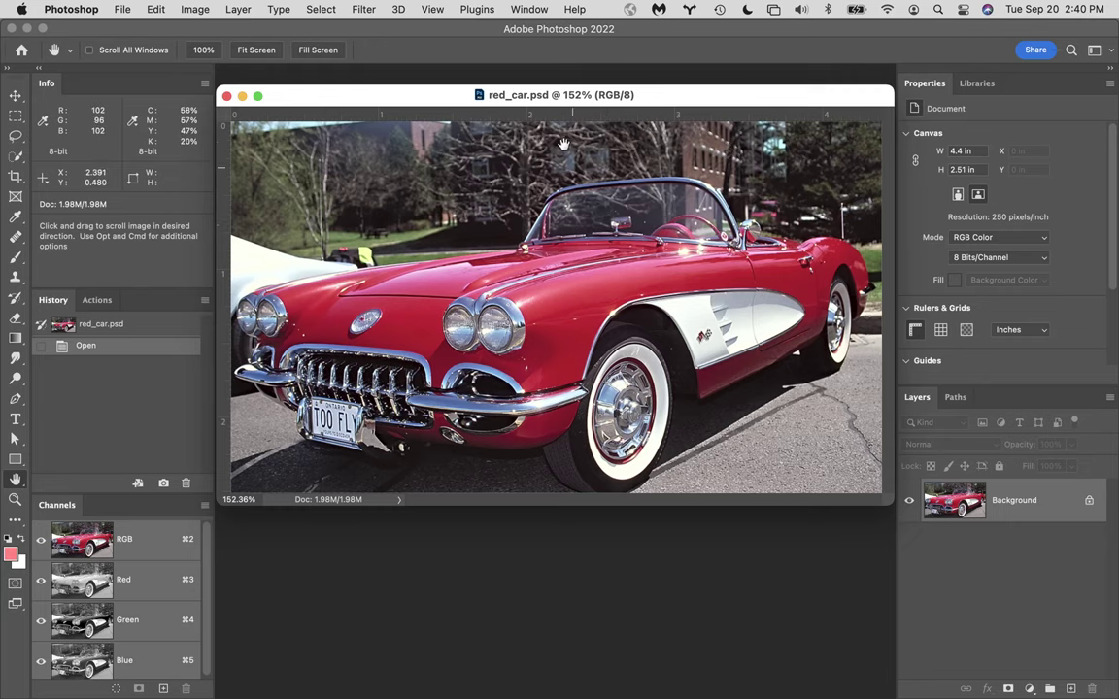
- Soft-proof the red car image using the Working CMYK proof setup
click(429, 8)
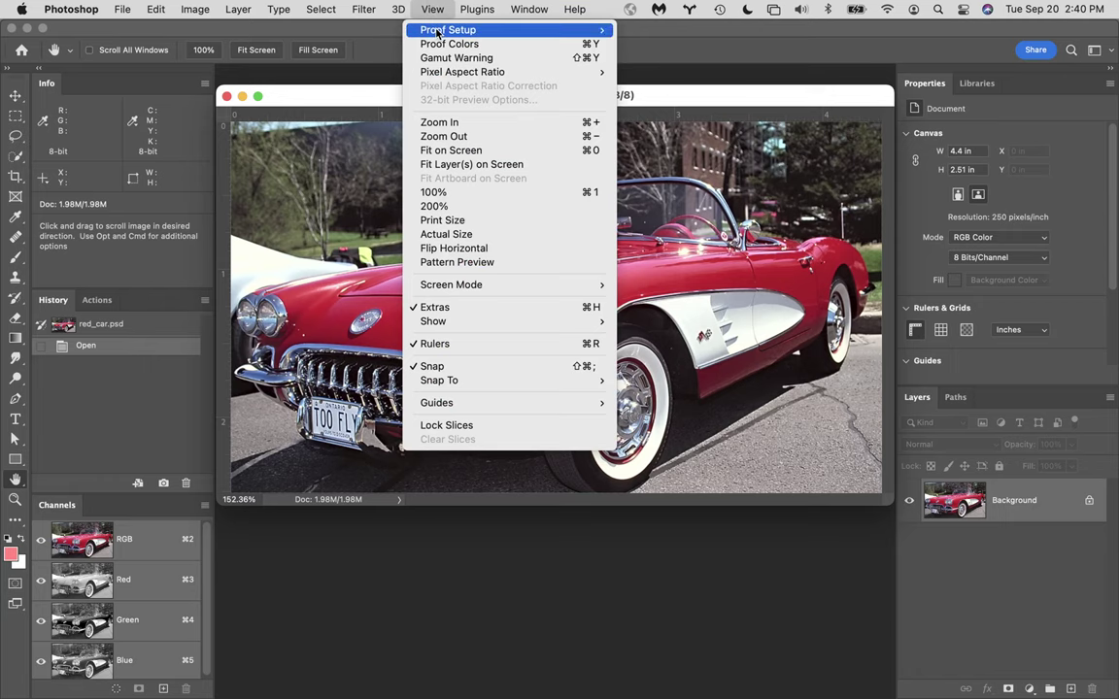
mouse_move(437, 33)
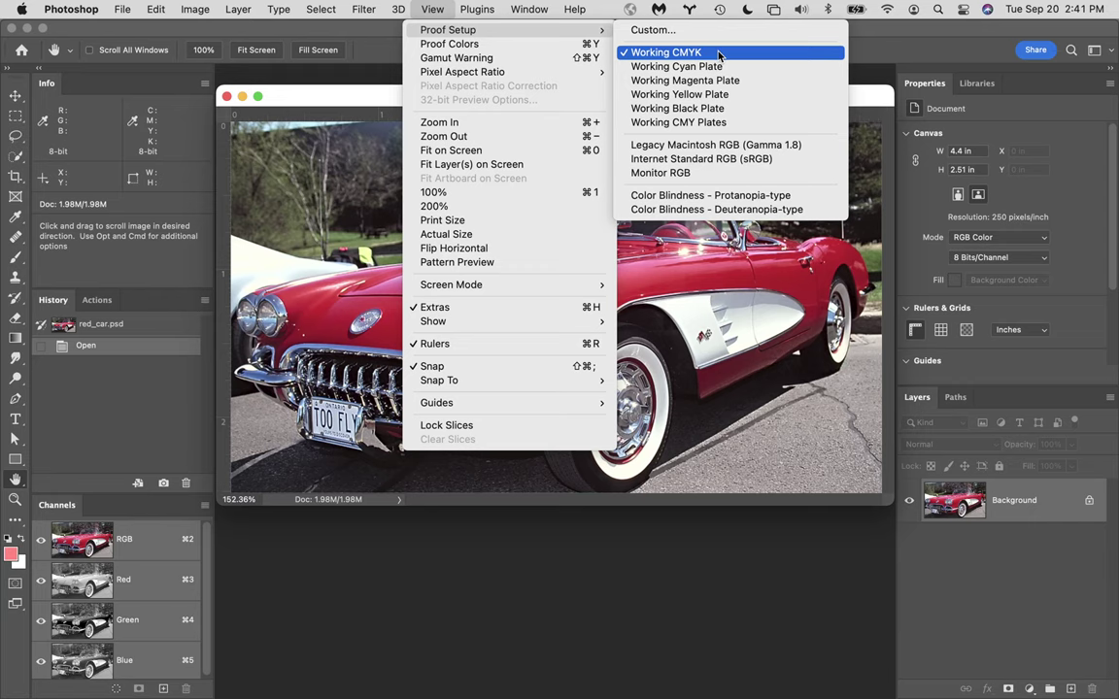
click(721, 53)
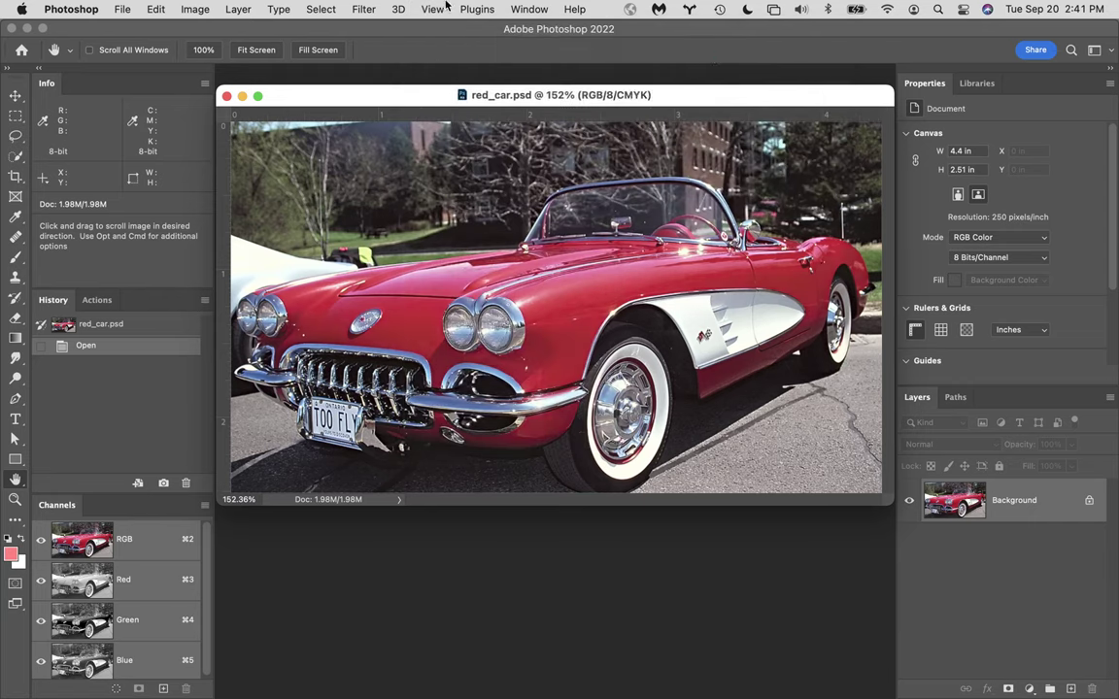
- Turn on the gamut warning for the red car image
click(432, 9)
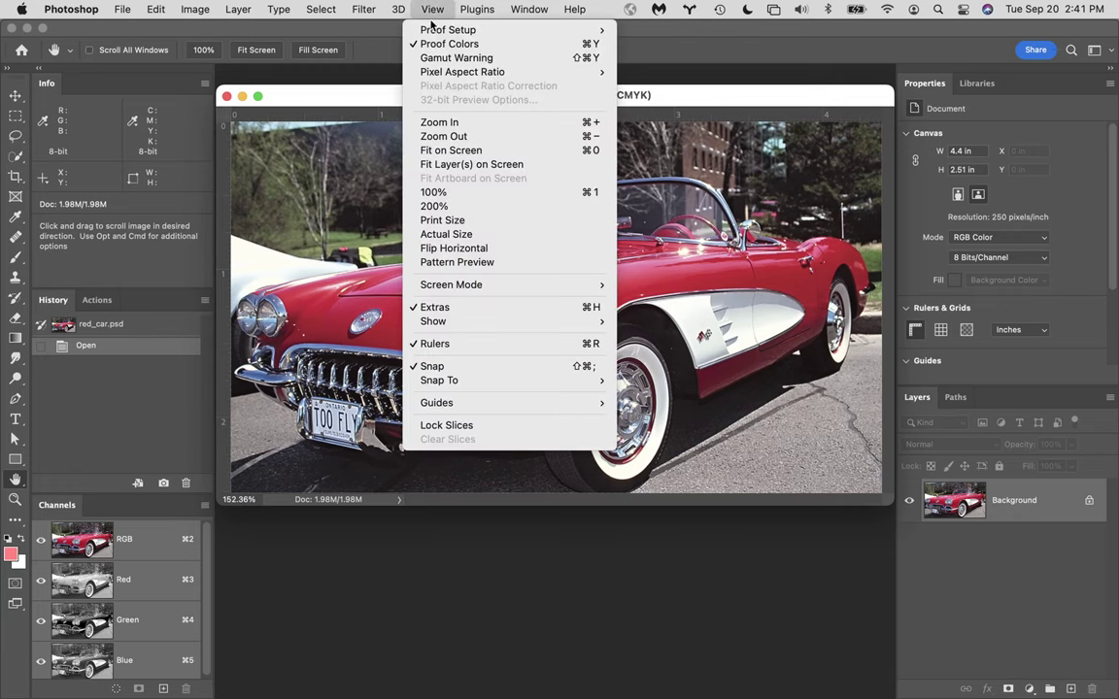
click(444, 58)
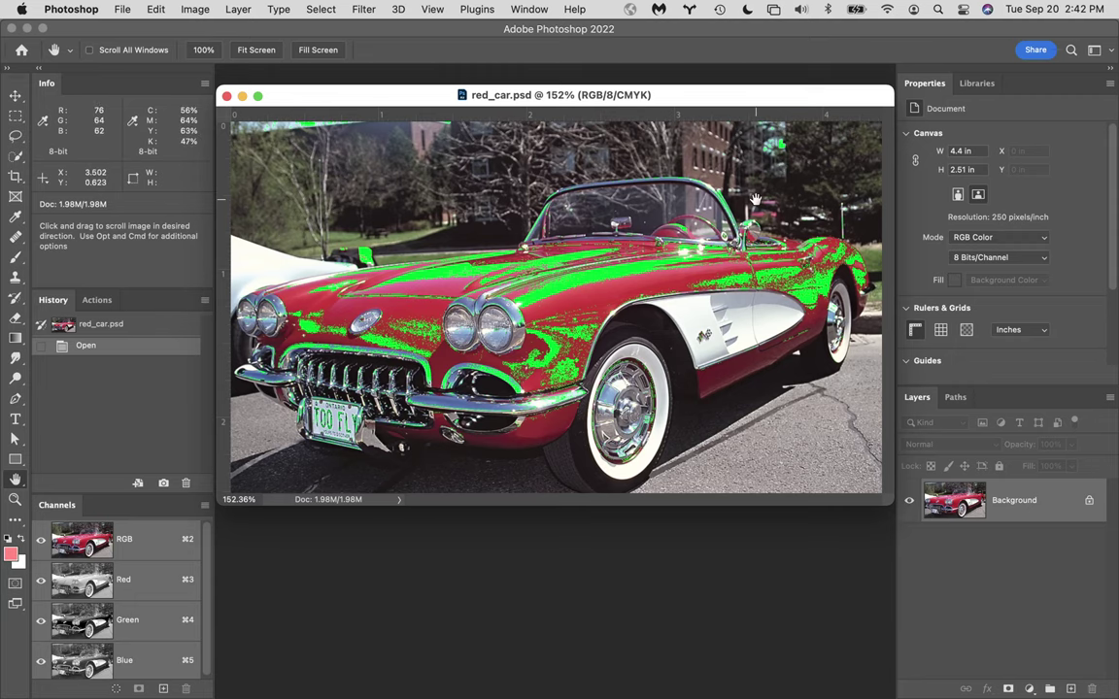
click(430, 8)
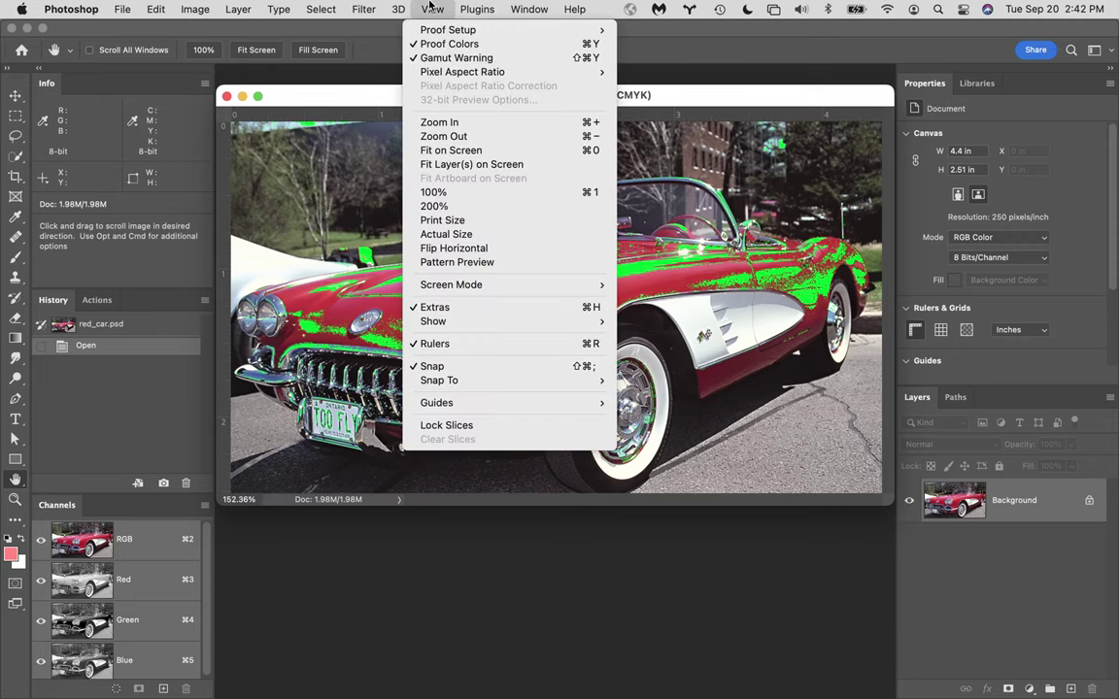
- Create a custom proof condition for Working CMYK - U.S. Web Coated (SWOP) v2 with the Perceptual rendering intent
mouse_move(441, 32)
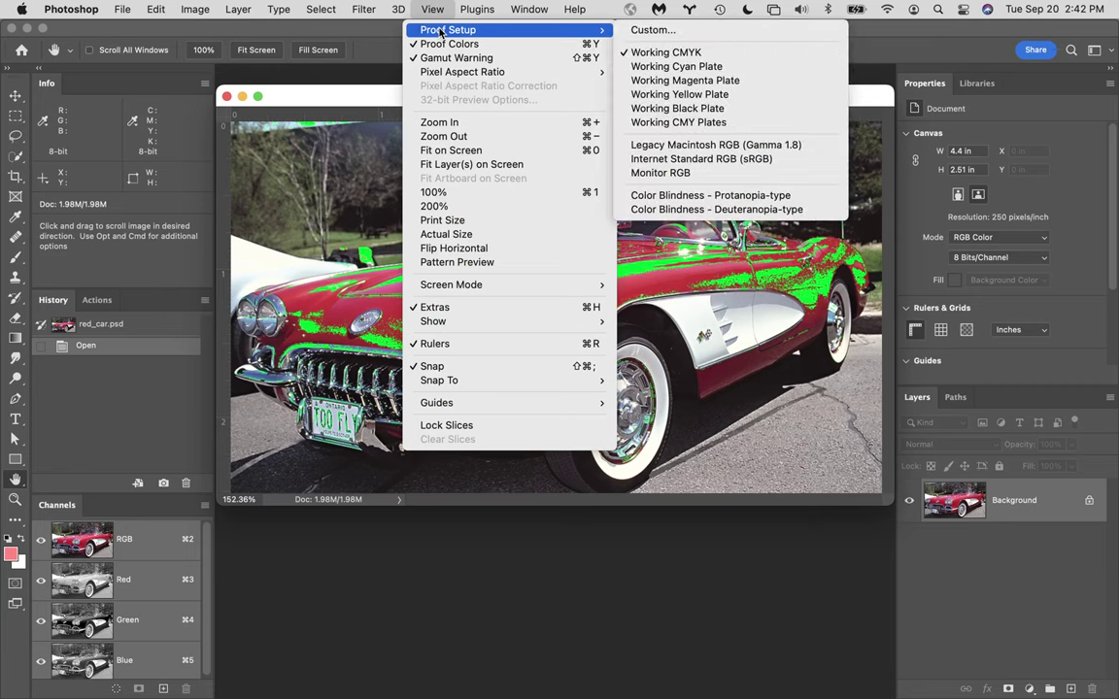
click(657, 31)
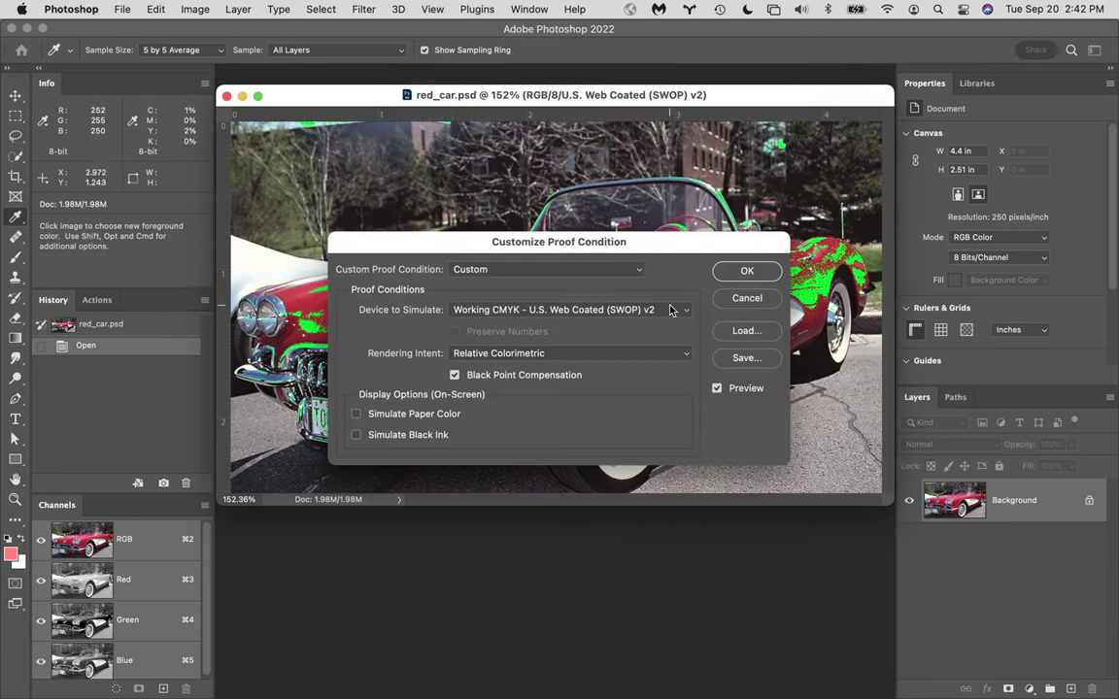
click(627, 359)
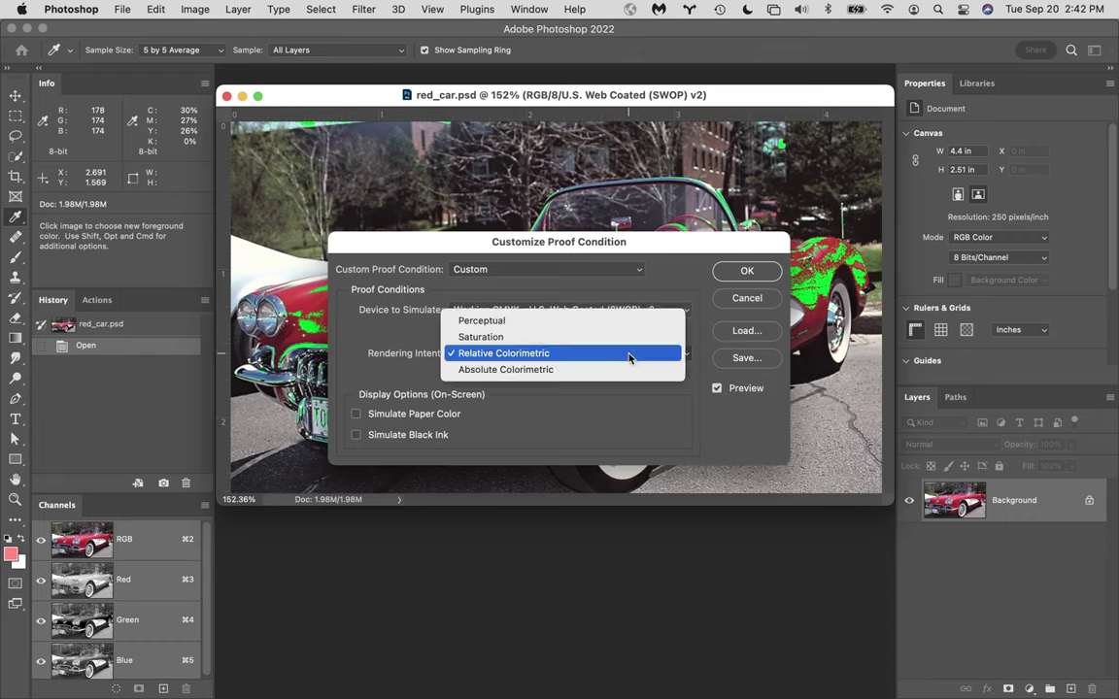
click(609, 319)
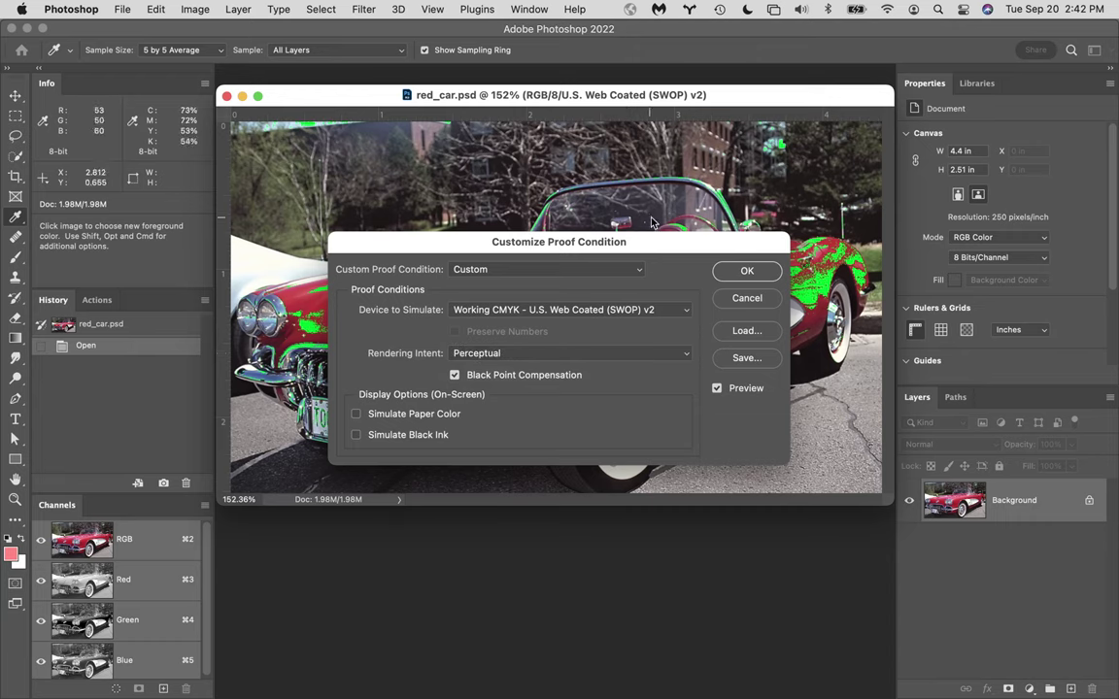
drag(655, 245, 703, 332)
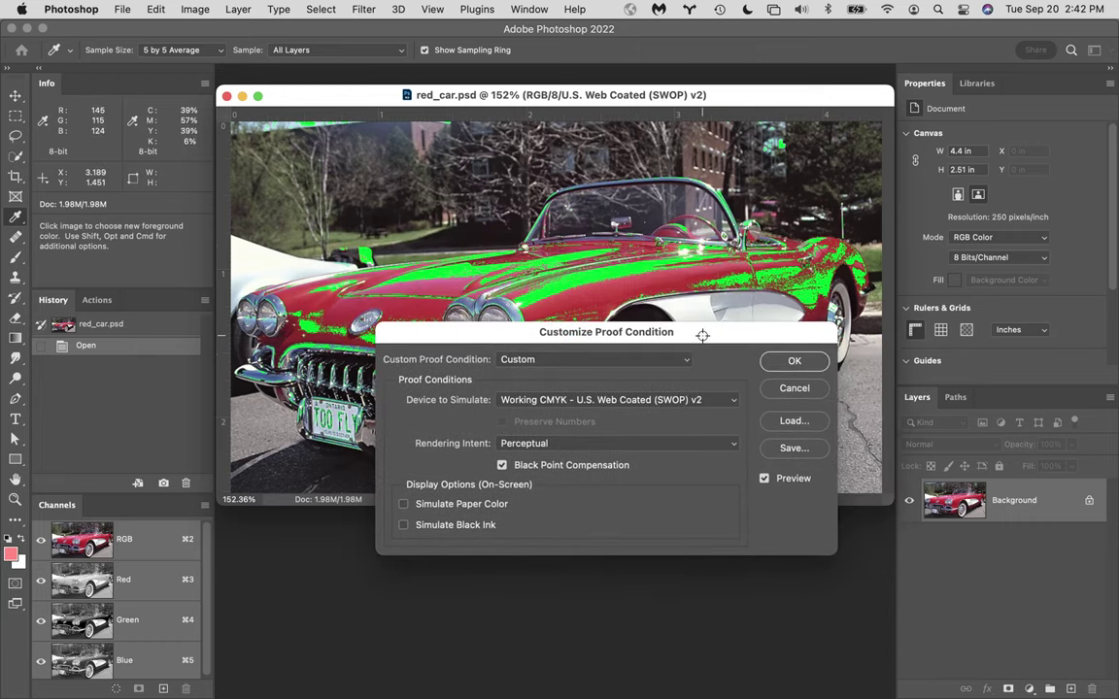
click(795, 362)
key(h)
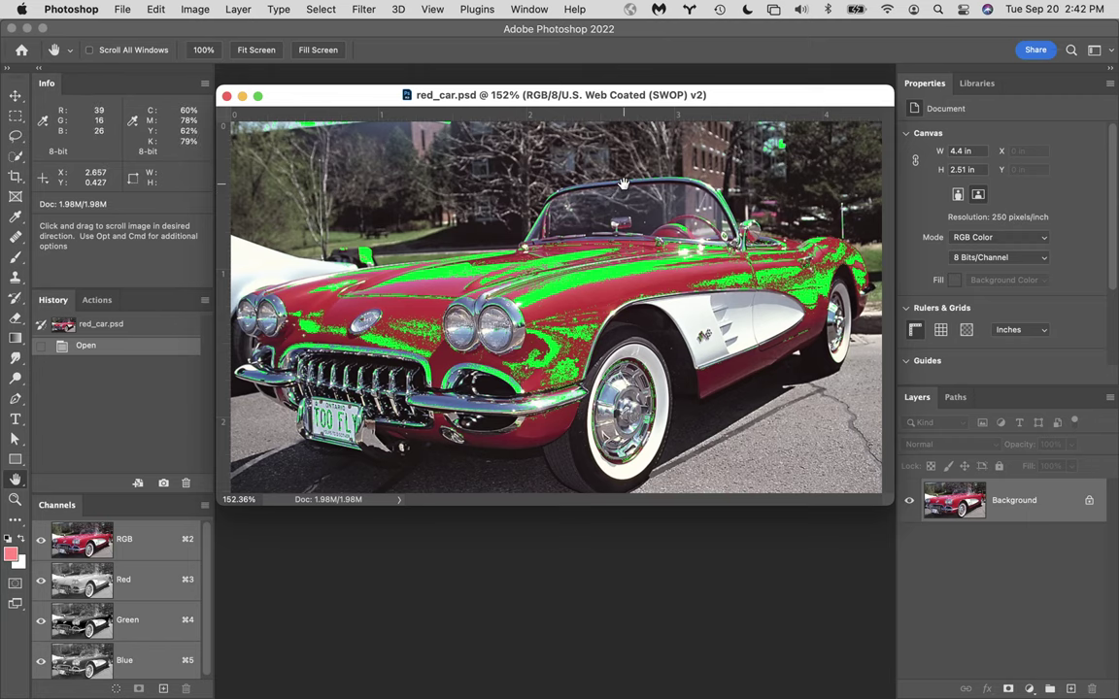
- Preview the custom proof condition with 2880_ENTRADA_UPPPM_MK_VE2.icc as the device to simulate
click(431, 8)
mouse_move(448, 32)
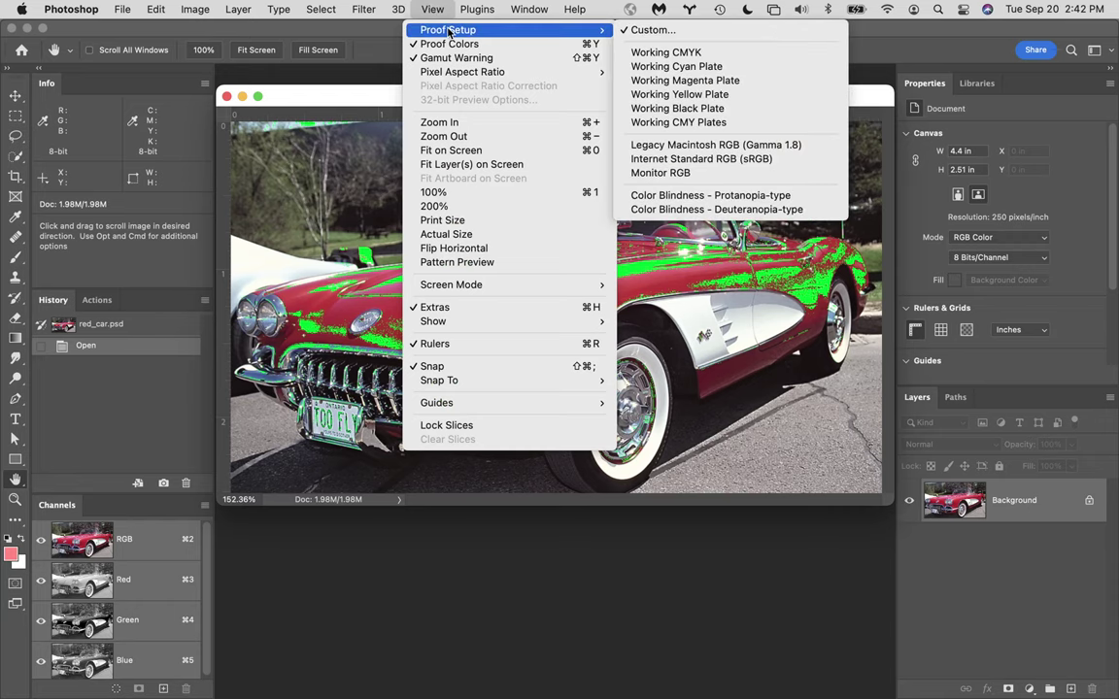
click(671, 31)
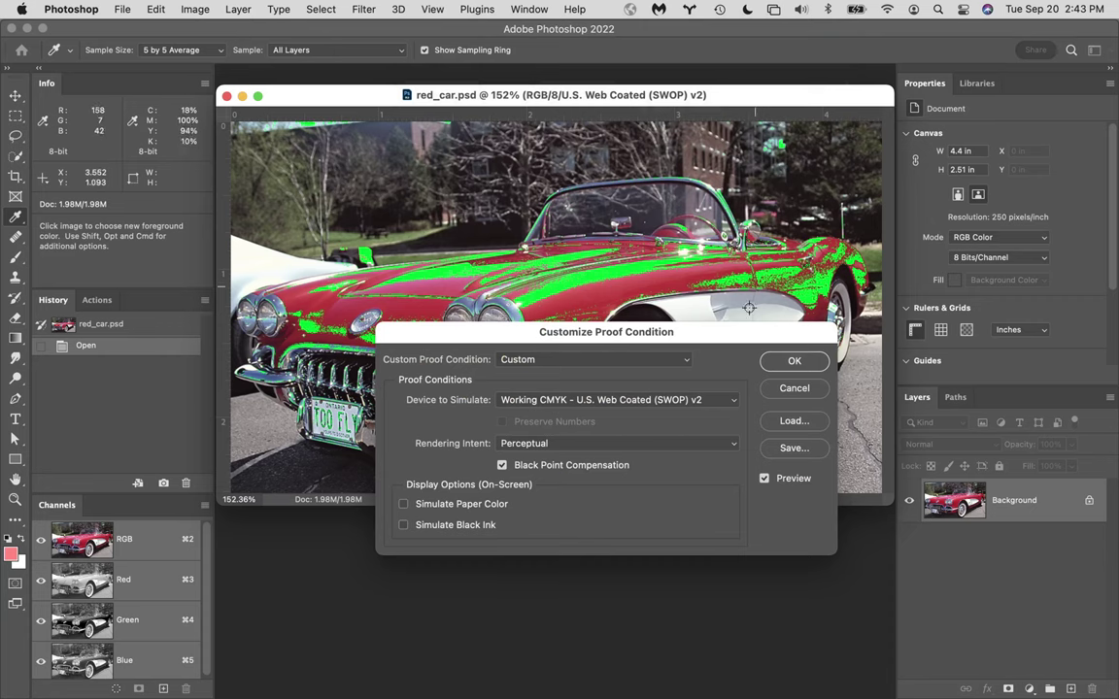
drag(743, 344, 993, 139)
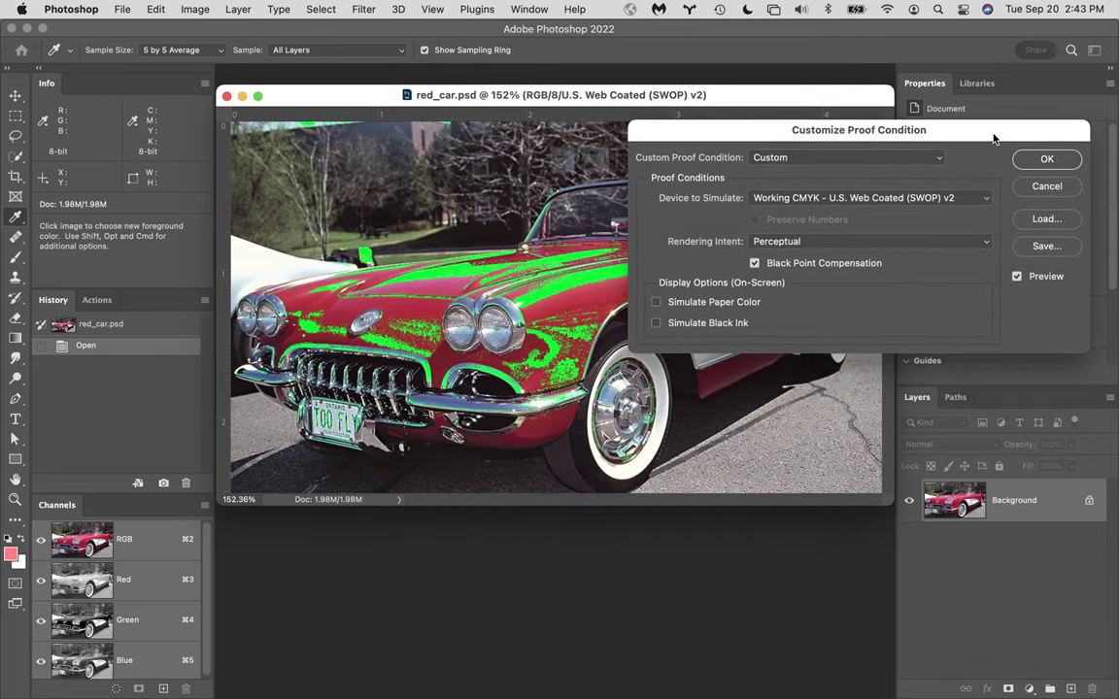
click(982, 204)
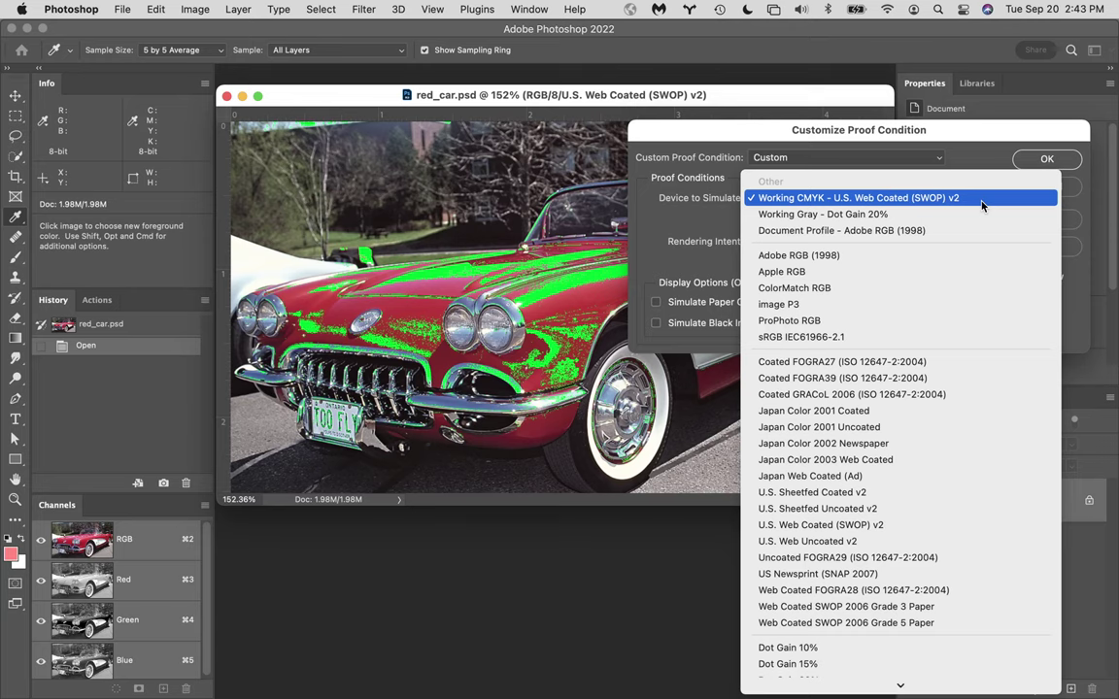
mouse_move(920, 686)
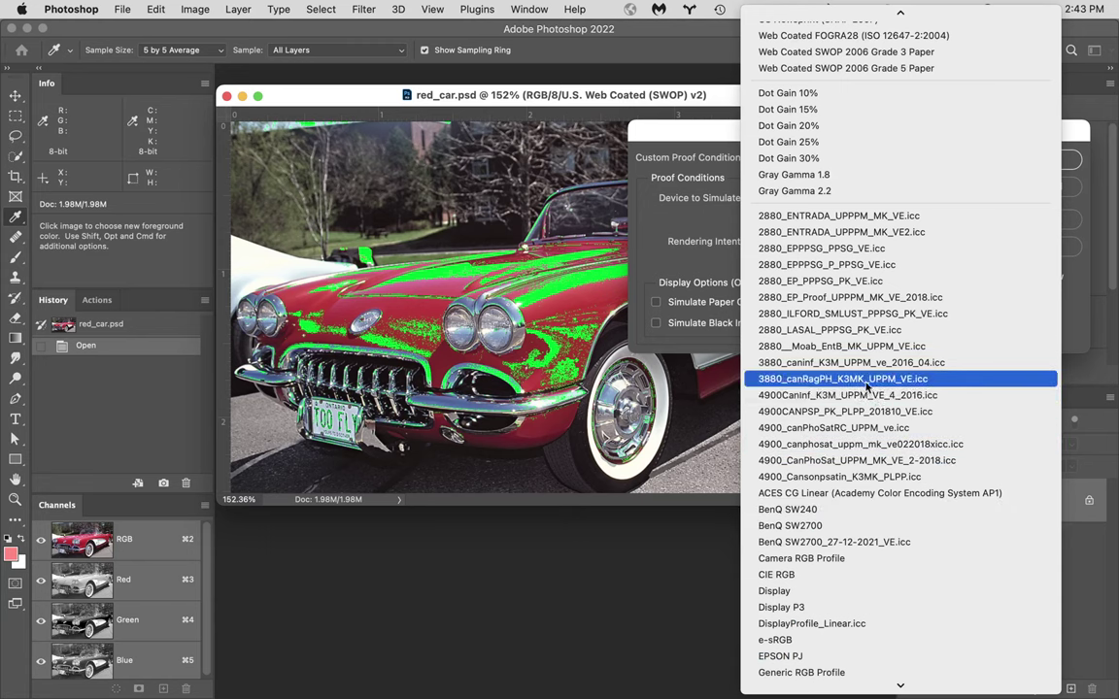
click(800, 232)
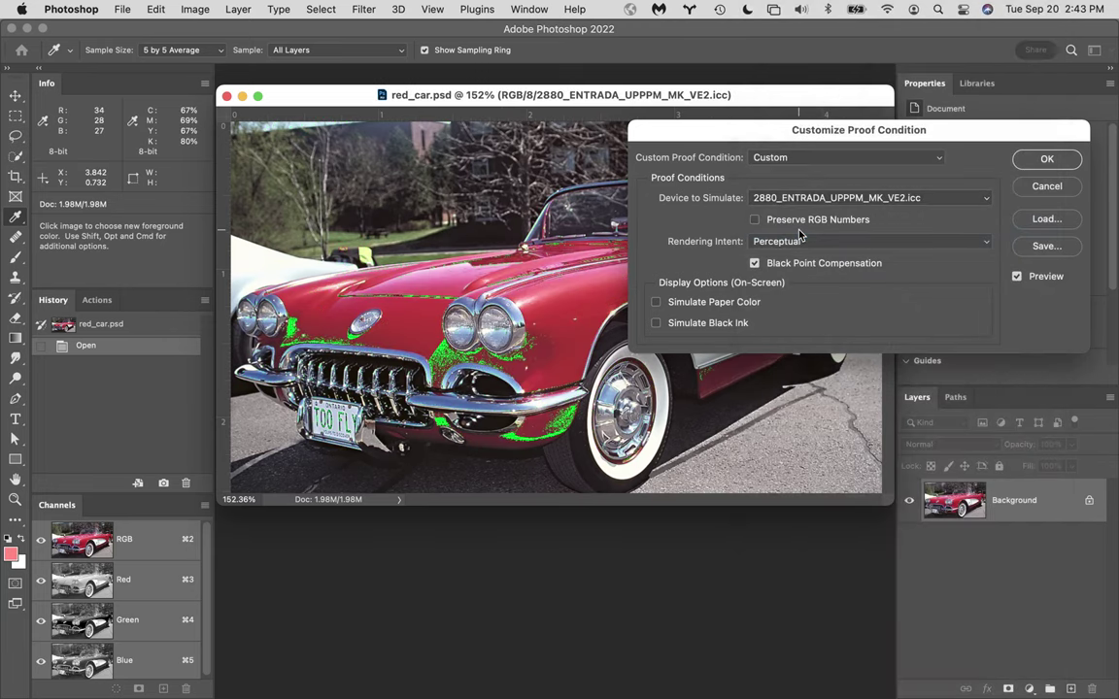
- Try the Relative Colorimetric rendering intent with the whole car in view, and discard the proof condition changes
drag(737, 131, 585, 533)
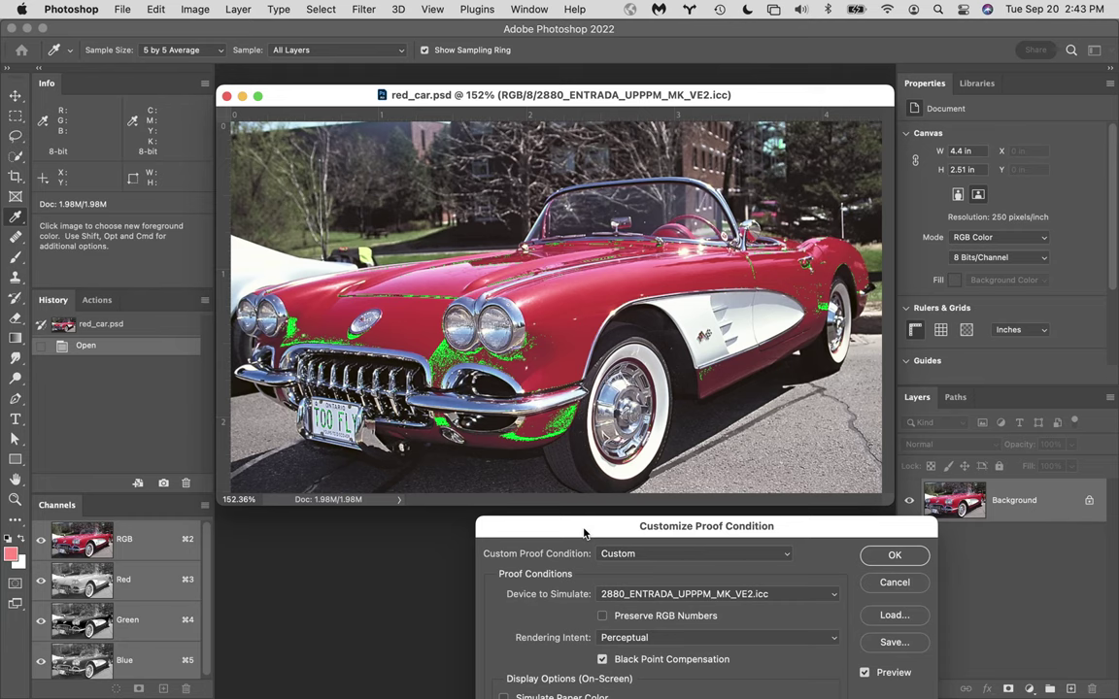
click(773, 637)
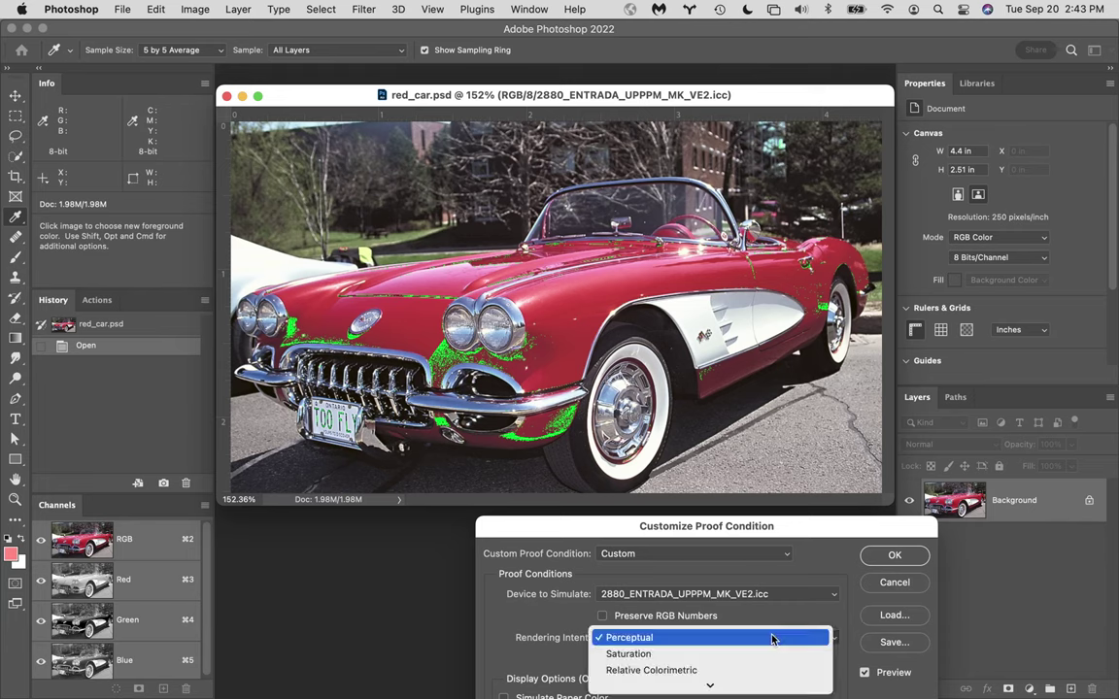
click(760, 669)
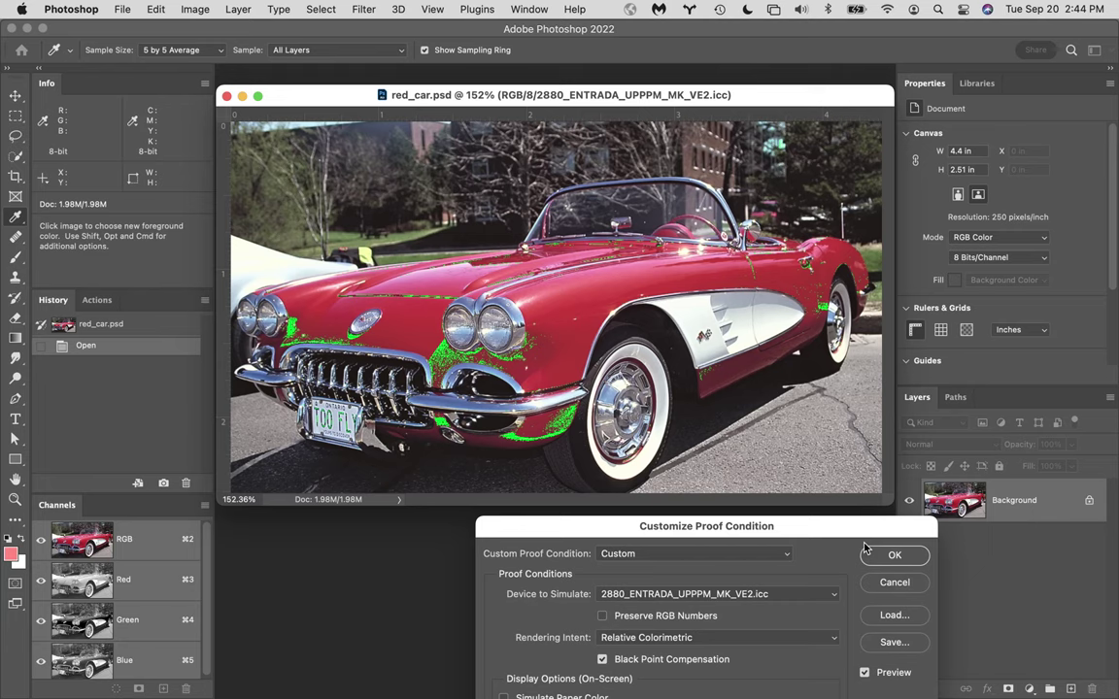
click(905, 588)
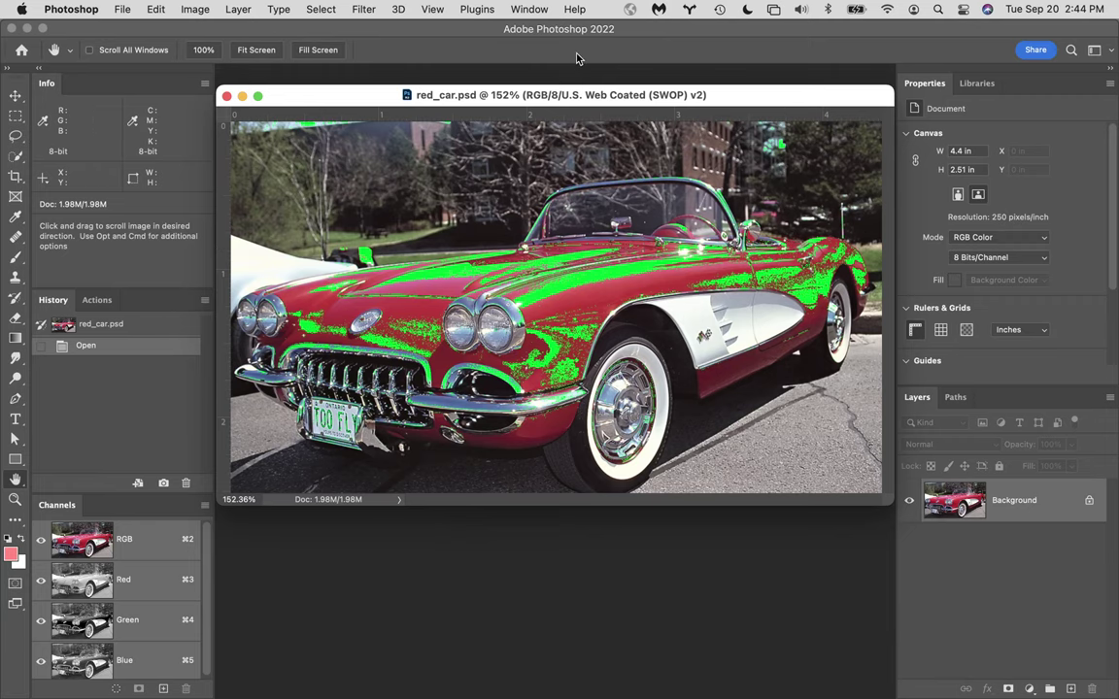
- Turn off the gamut warning and close the red car image
click(430, 10)
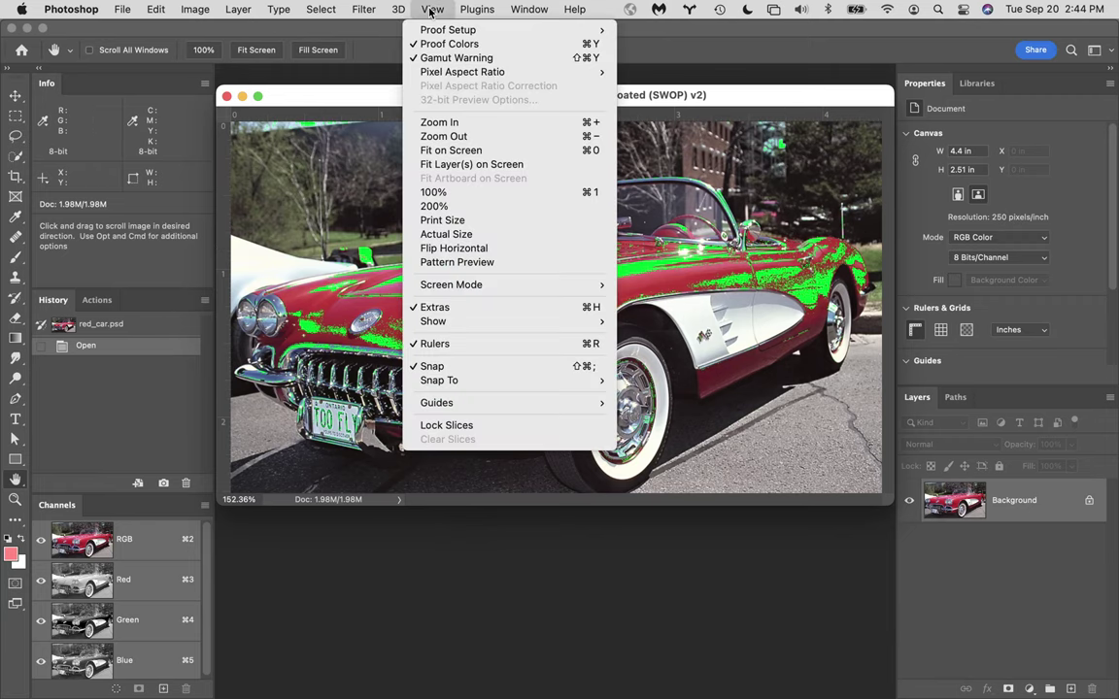
click(436, 59)
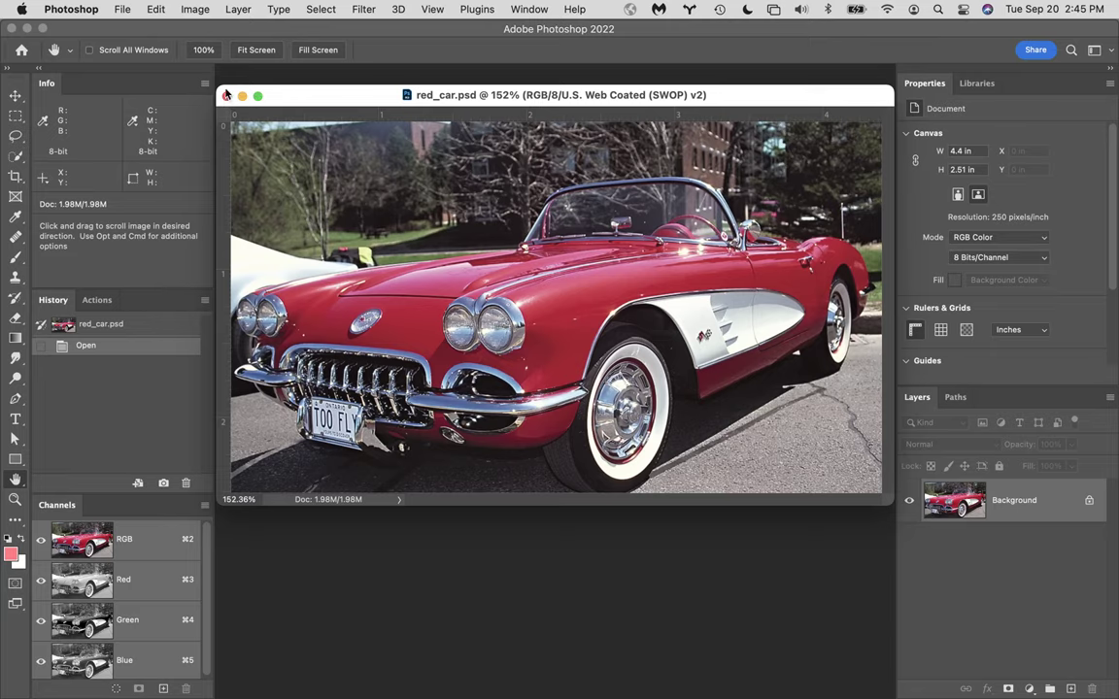
click(226, 97)
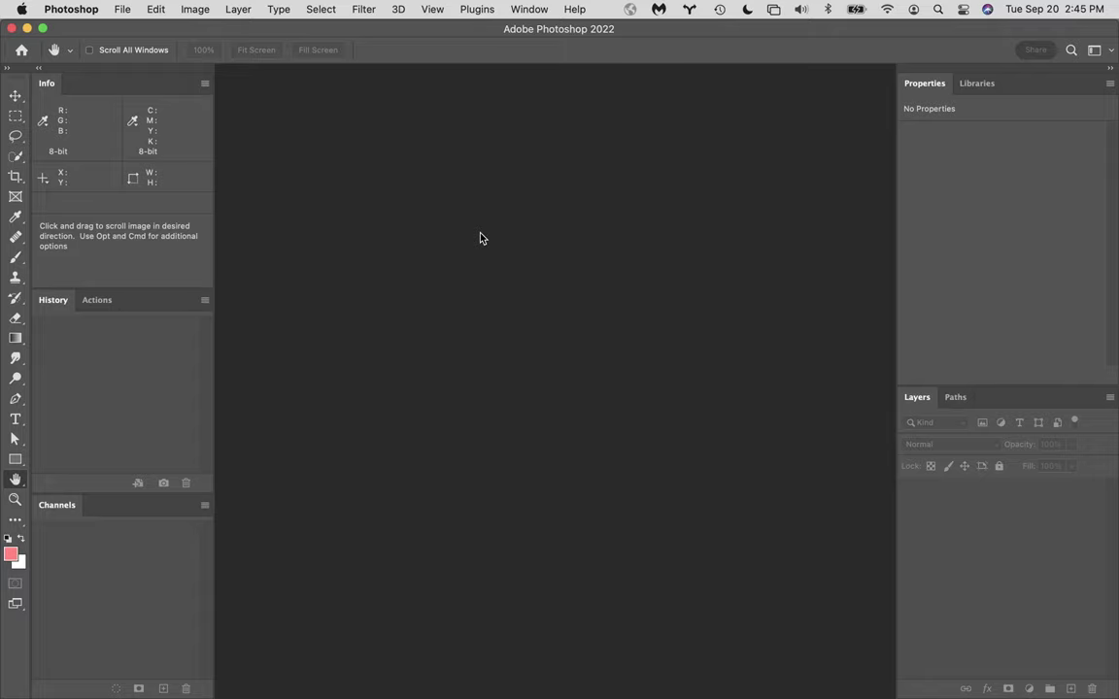
- Create a new blank document 10 inches wide and 8 inches high at 300 pixels/inch
key(super+n)
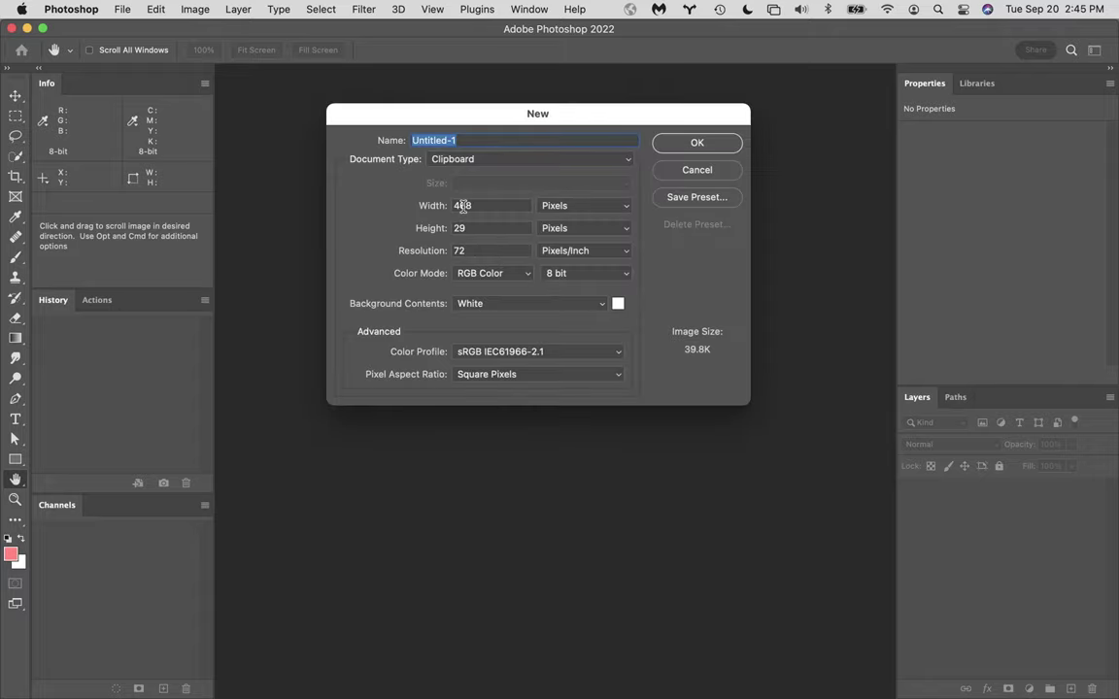
click(562, 208)
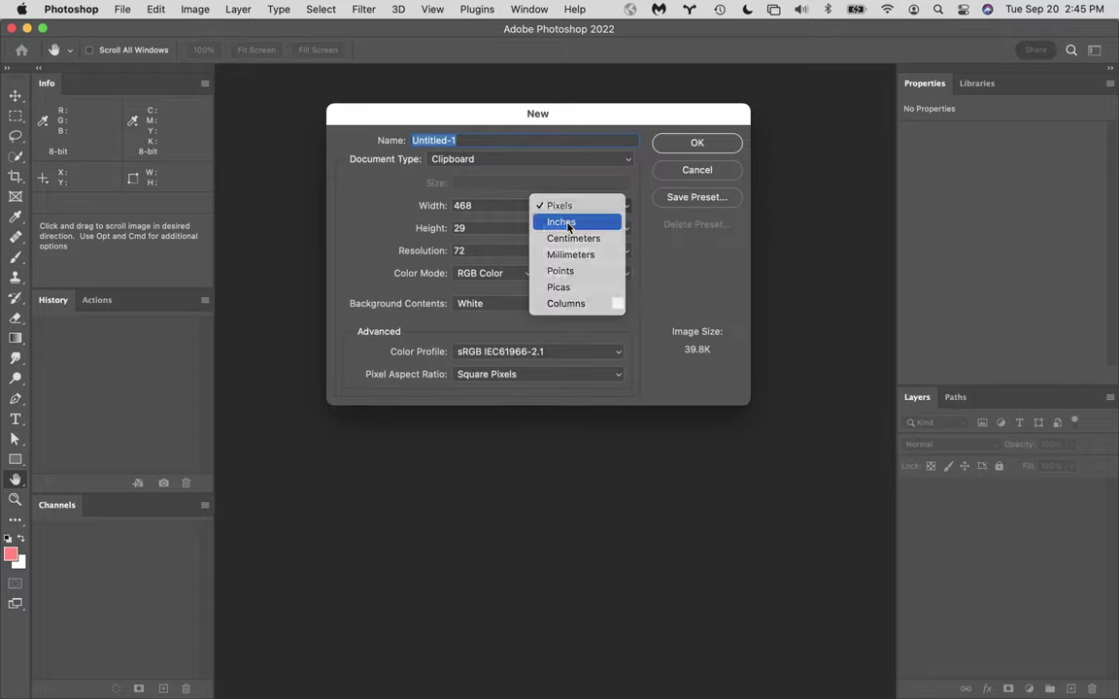
click(562, 224)
double_click(512, 205)
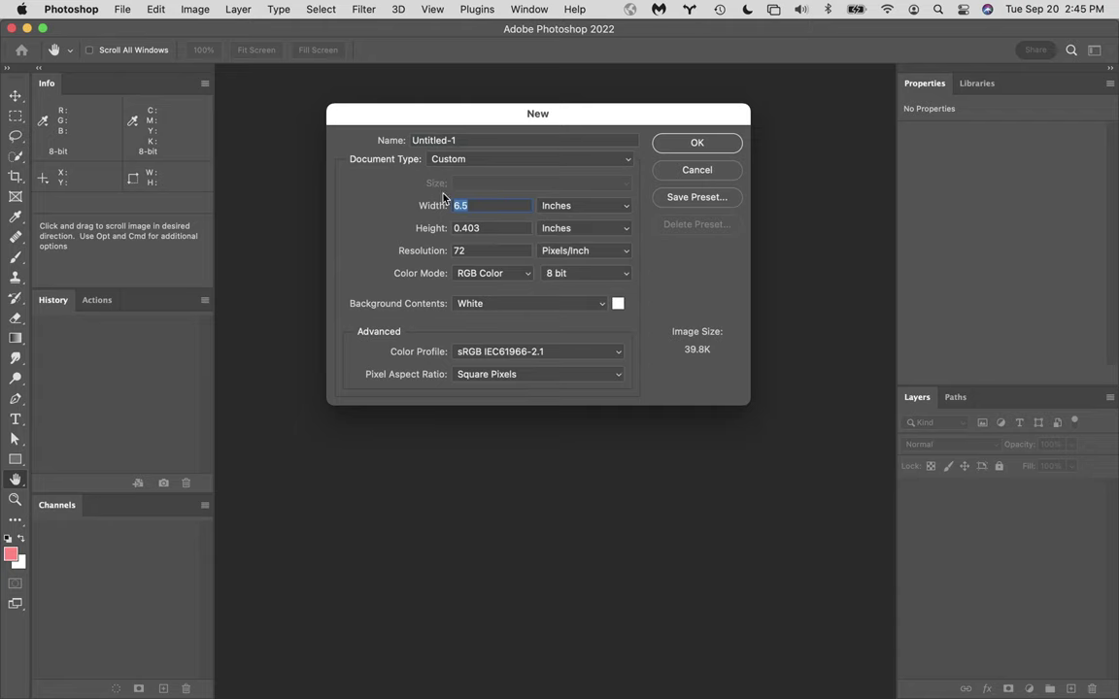
text(10)
key(Tab)
text(8)
key(Tab)
text(300)
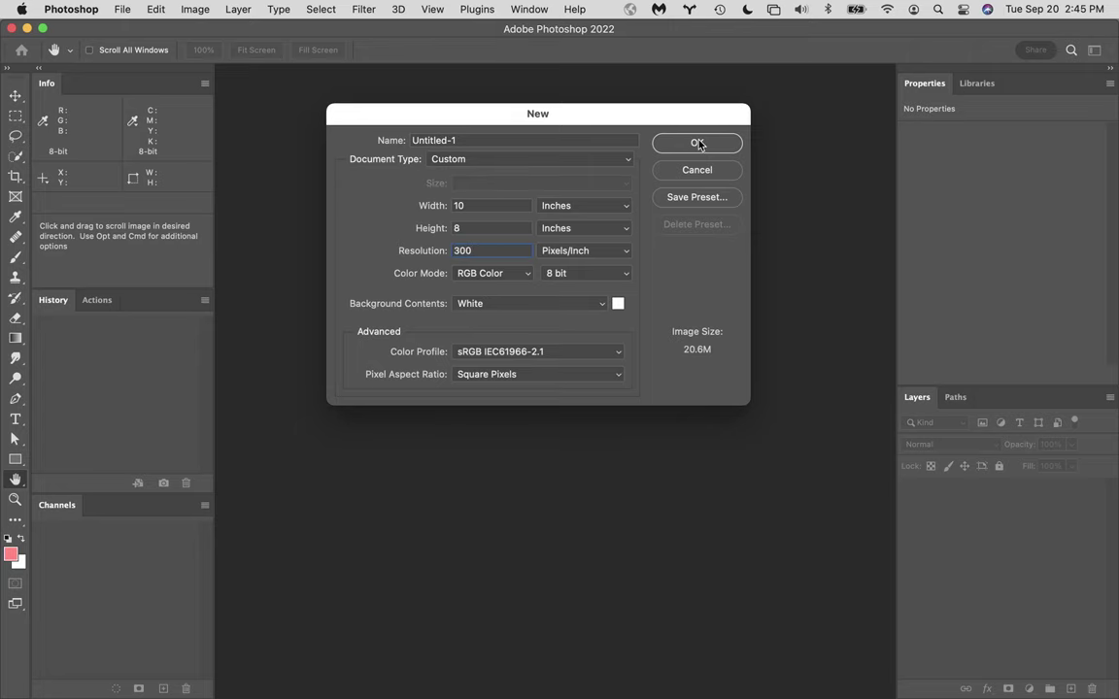
click(708, 146)
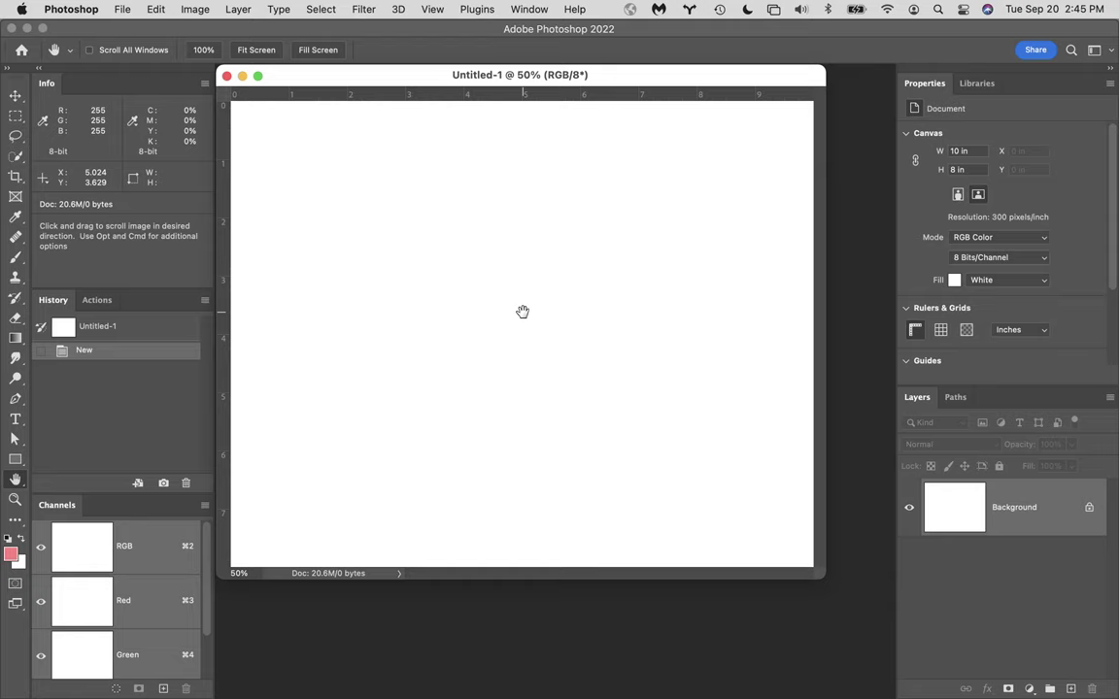
- Activate the Brush tool and adjust the brush size up and down, ending at 300 px
key(b)
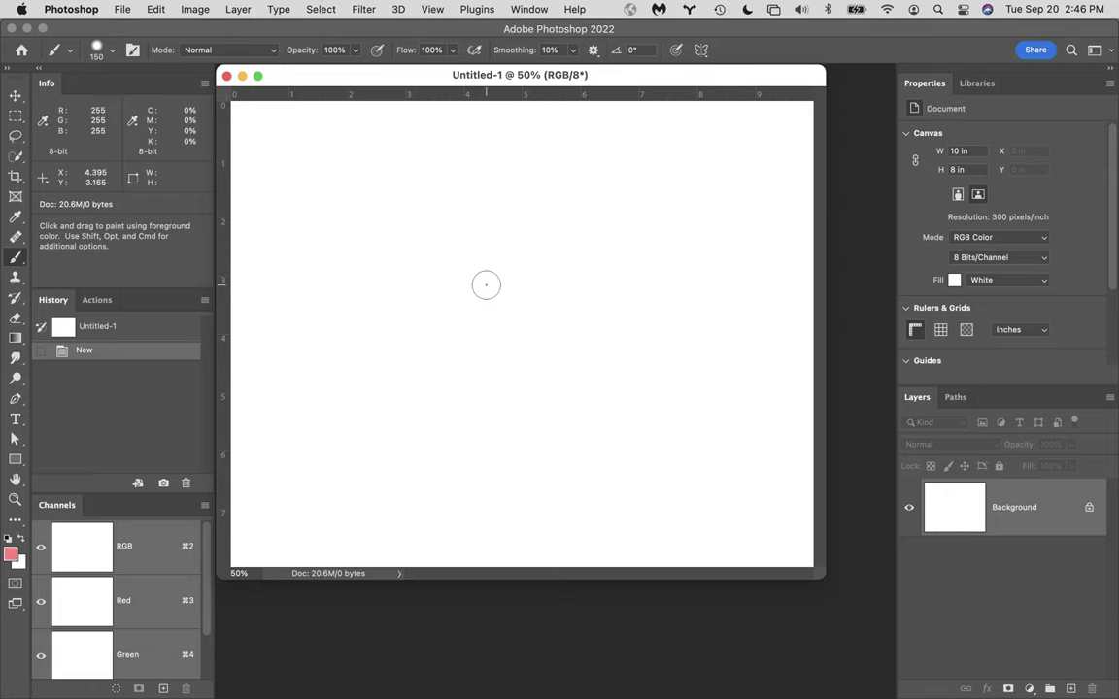
key(bracketleft)
key(bracketleft)
key(bracketleft)
key(bracketright)
key(bracketright)
key(bracketright)
key(bracketright)
key(bracketright)
key(bracketright)
key(bracketright)
key(bracketright)
key(bracketright)
key(bracketright)
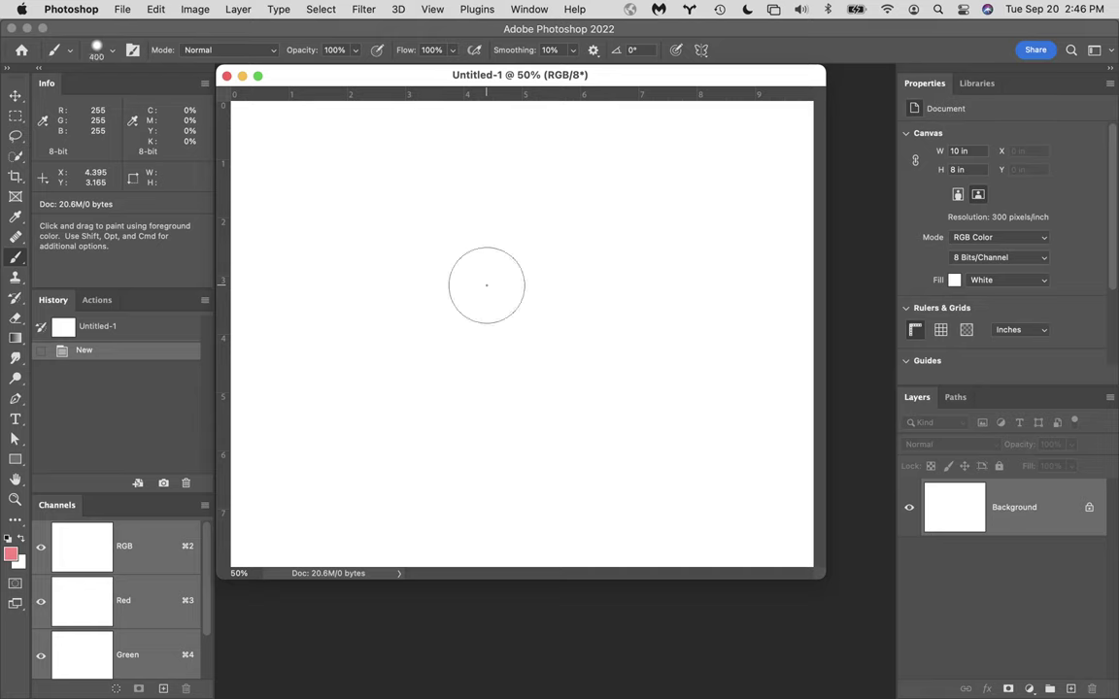
key(bracketleft)
key(bracketleft)
key(bracketright)
key(bracketright)
key(bracketleft)
key(bracketleft)
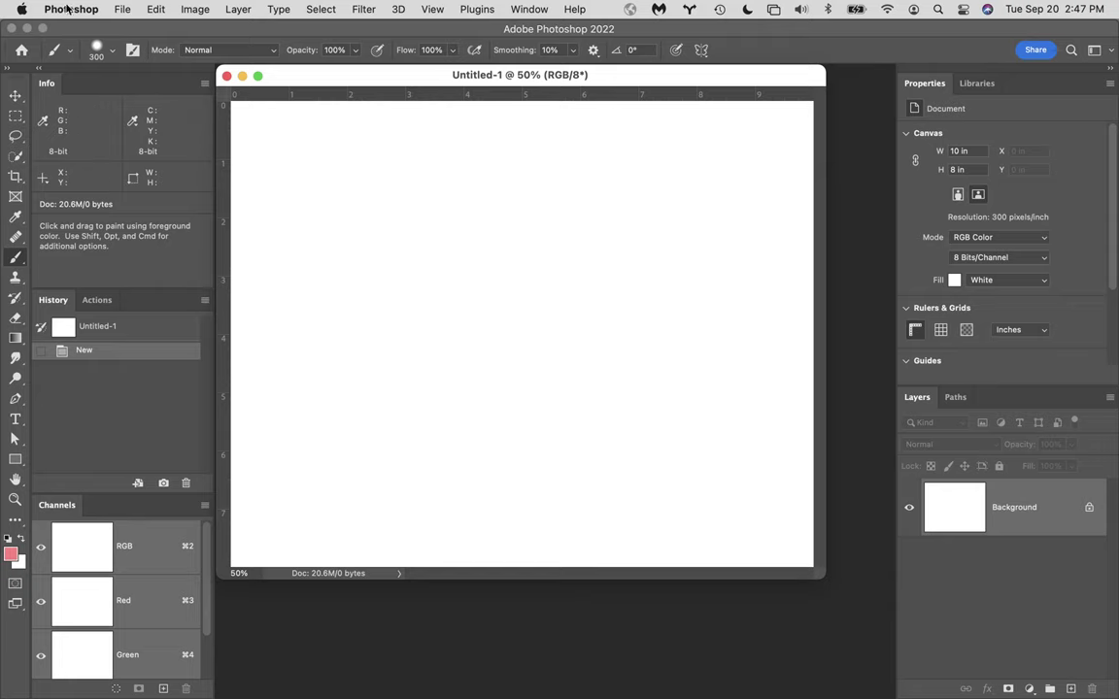
- Enlarge the brush preset picker and collapse the General Brushes group to look over the brush groups
click(112, 55)
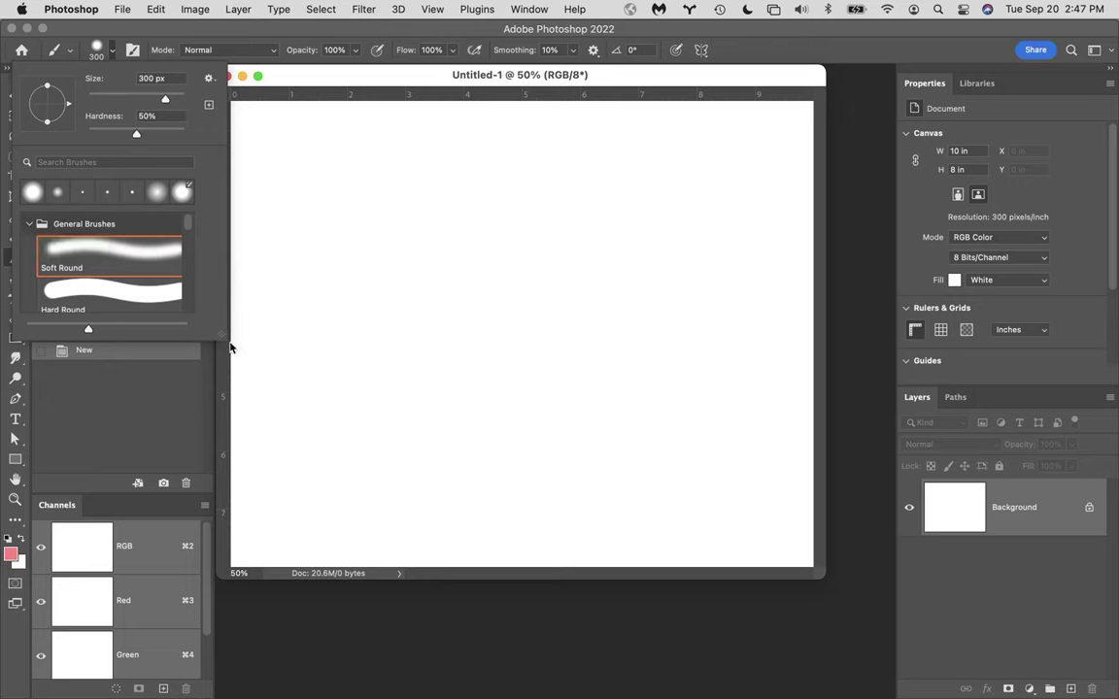
drag(223, 339, 326, 569)
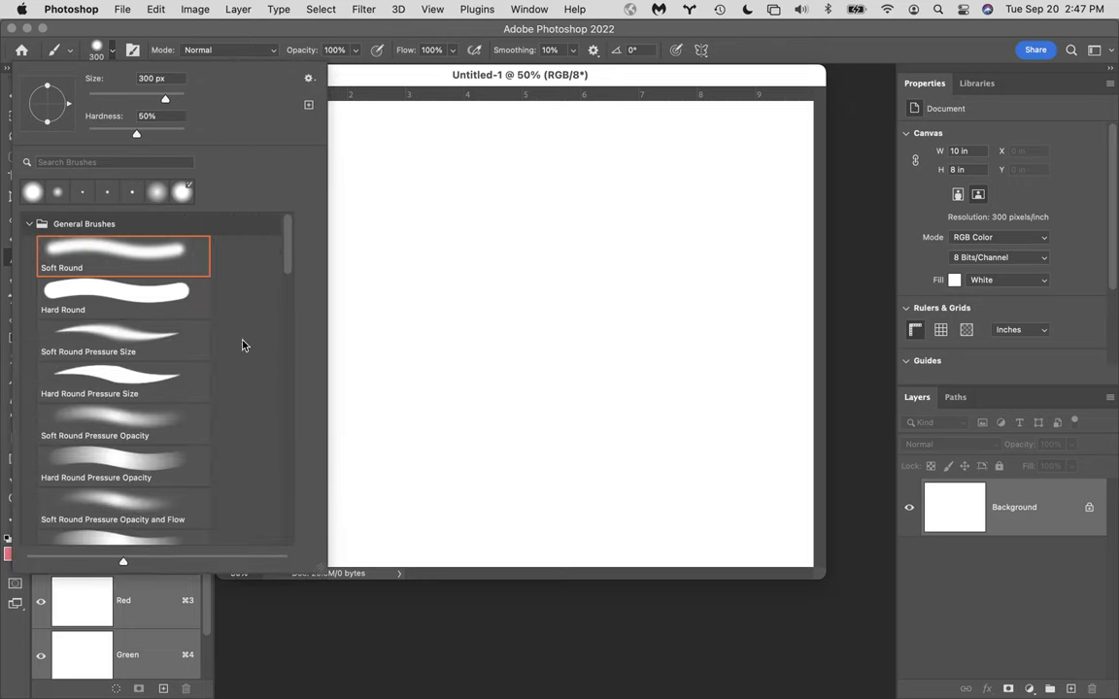
click(30, 226)
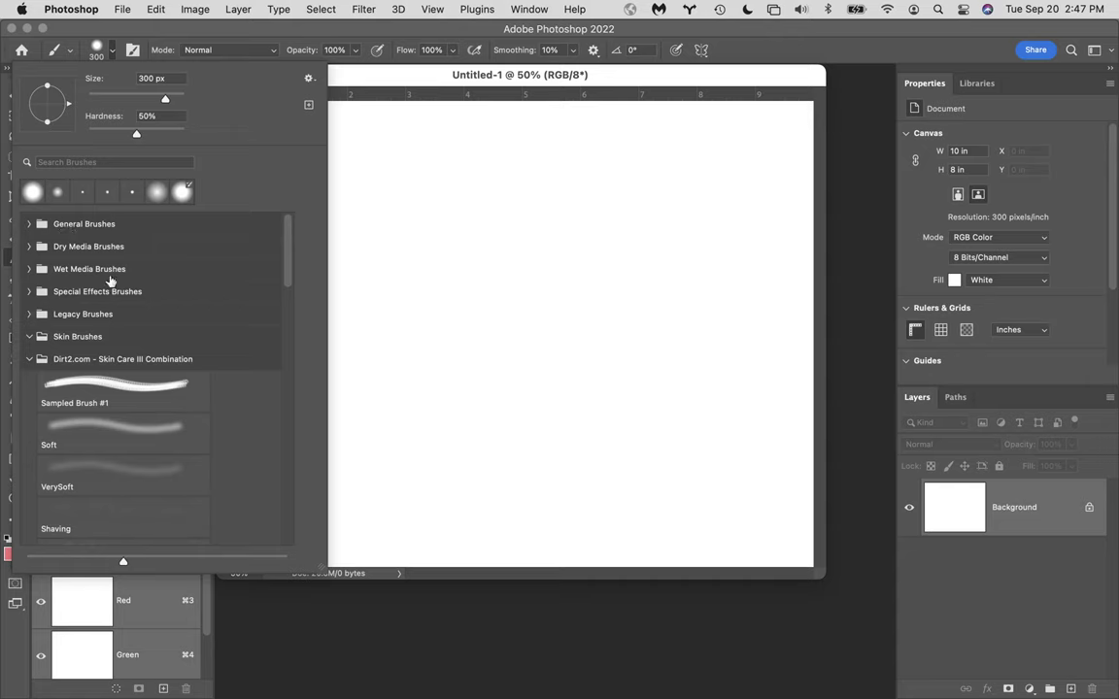
scroll(109, 281, down, 3)
scroll(110, 280, up, 3)
- Look over the brush picker's options and the subgroups inside the Legacy Brushes group, leaving the group collapsed
click(309, 79)
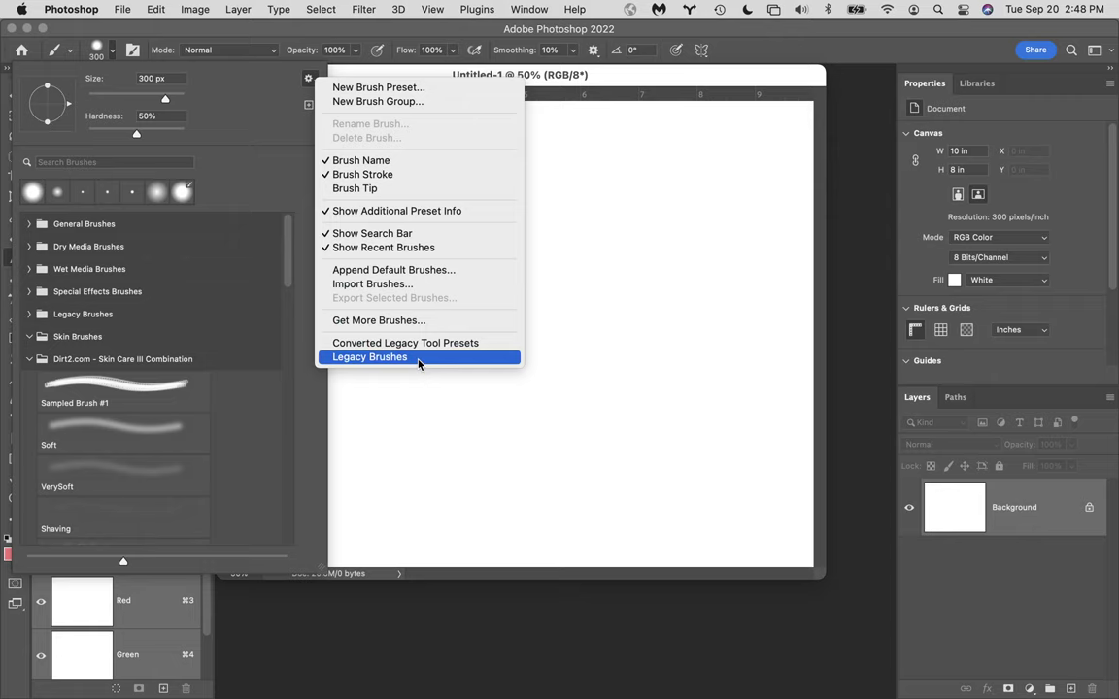
click(213, 167)
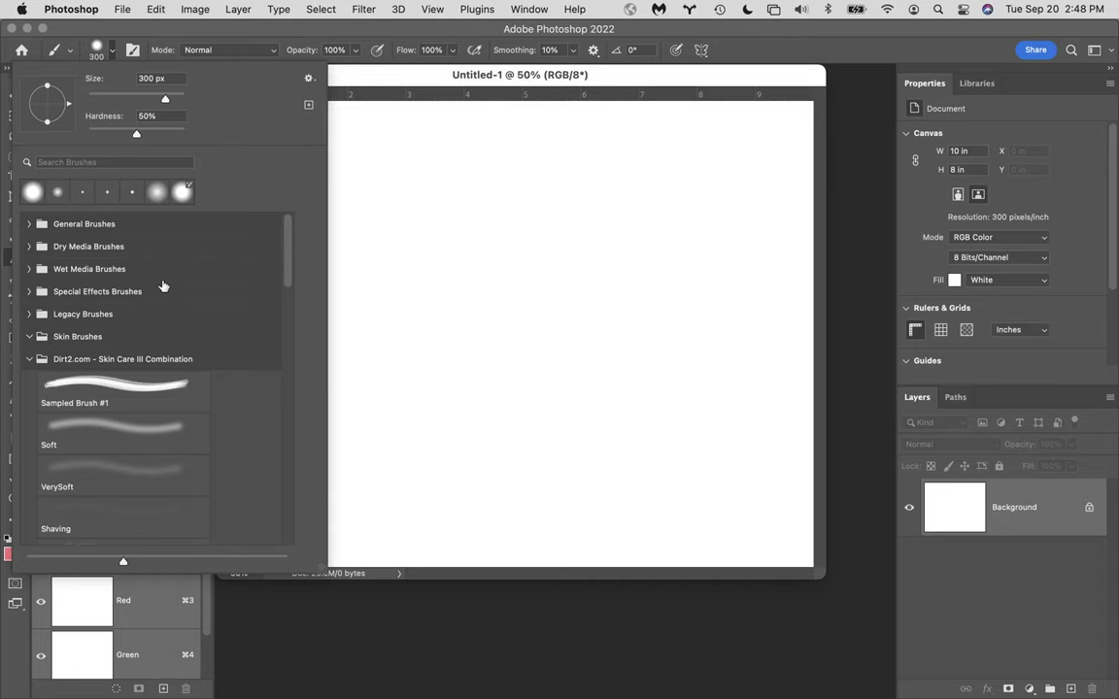
click(30, 313)
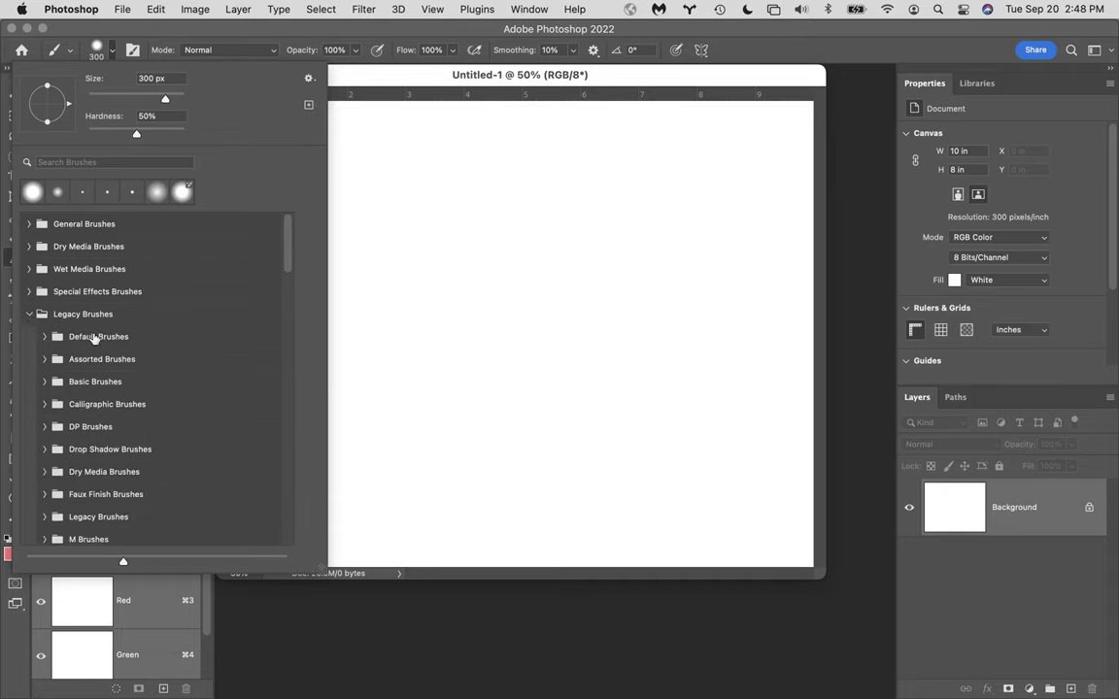
click(30, 314)
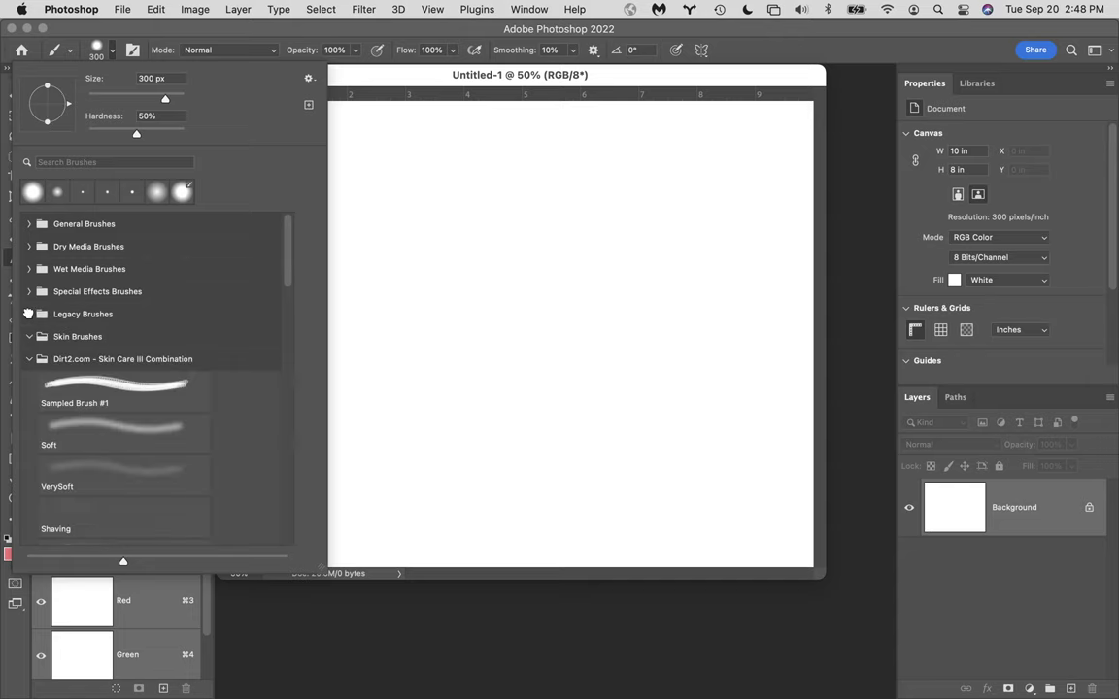
- Expand the General Brushes group, select the Soft Round brush, and try a single dab on the canvas before undoing it
click(137, 221)
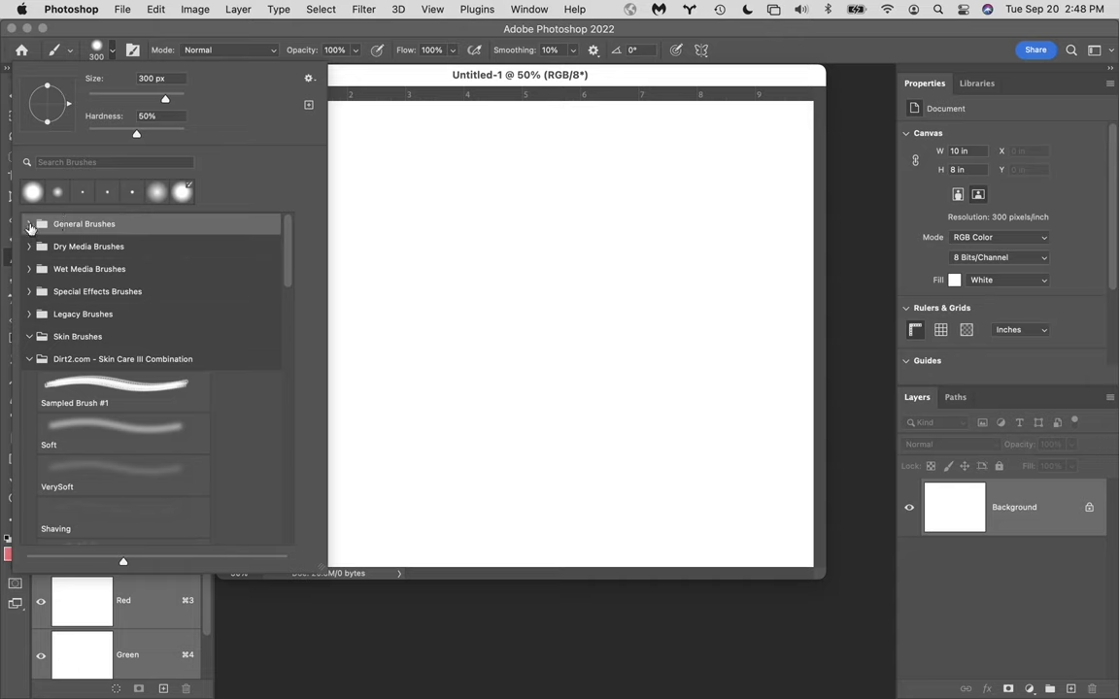
click(28, 223)
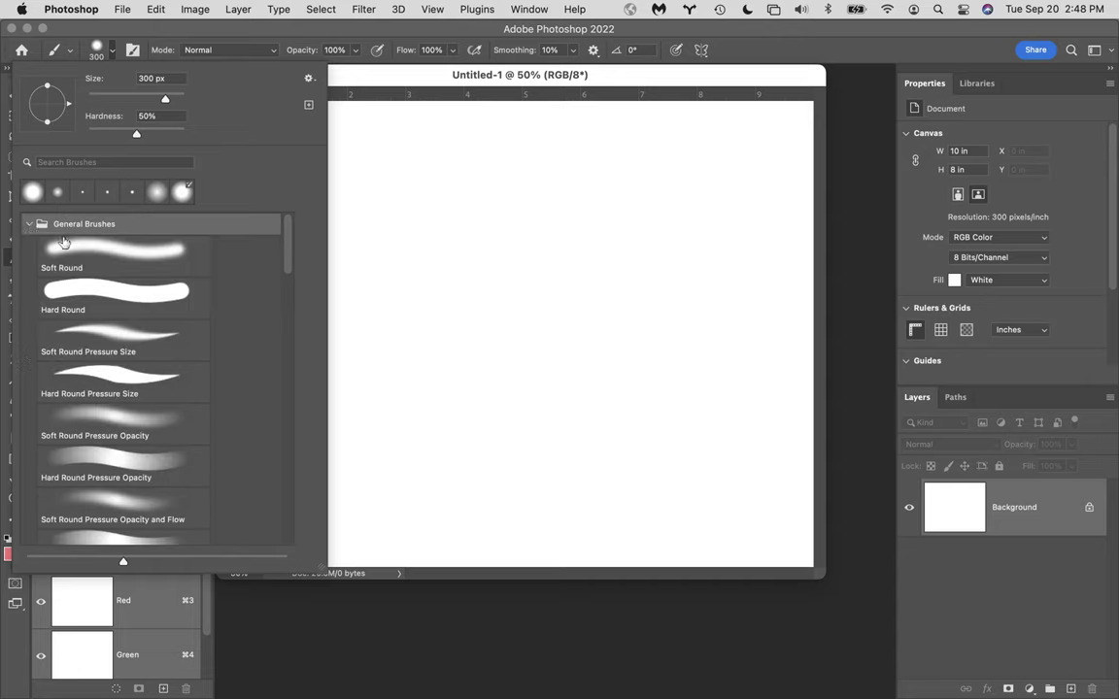
click(142, 253)
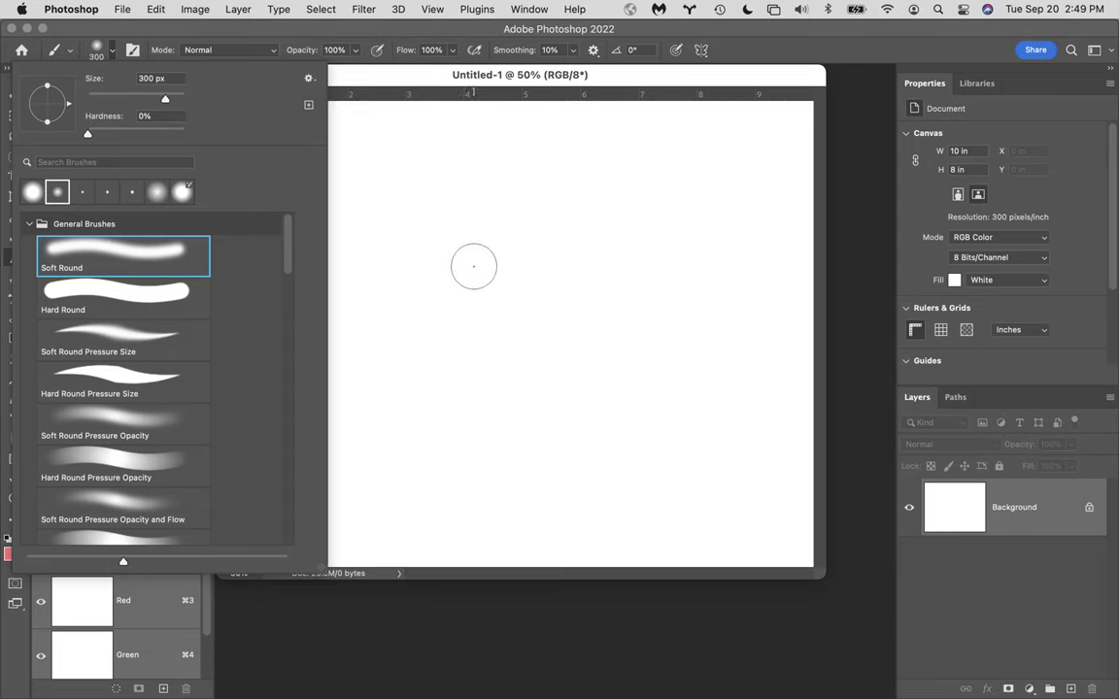
click(473, 266)
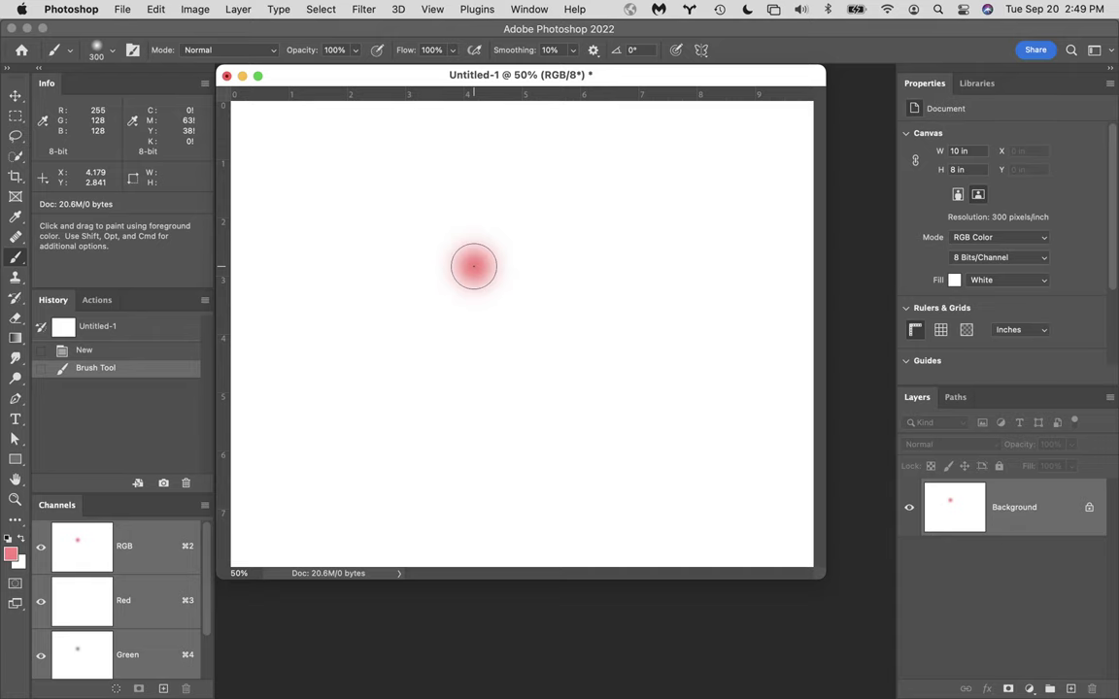
key(super+z)
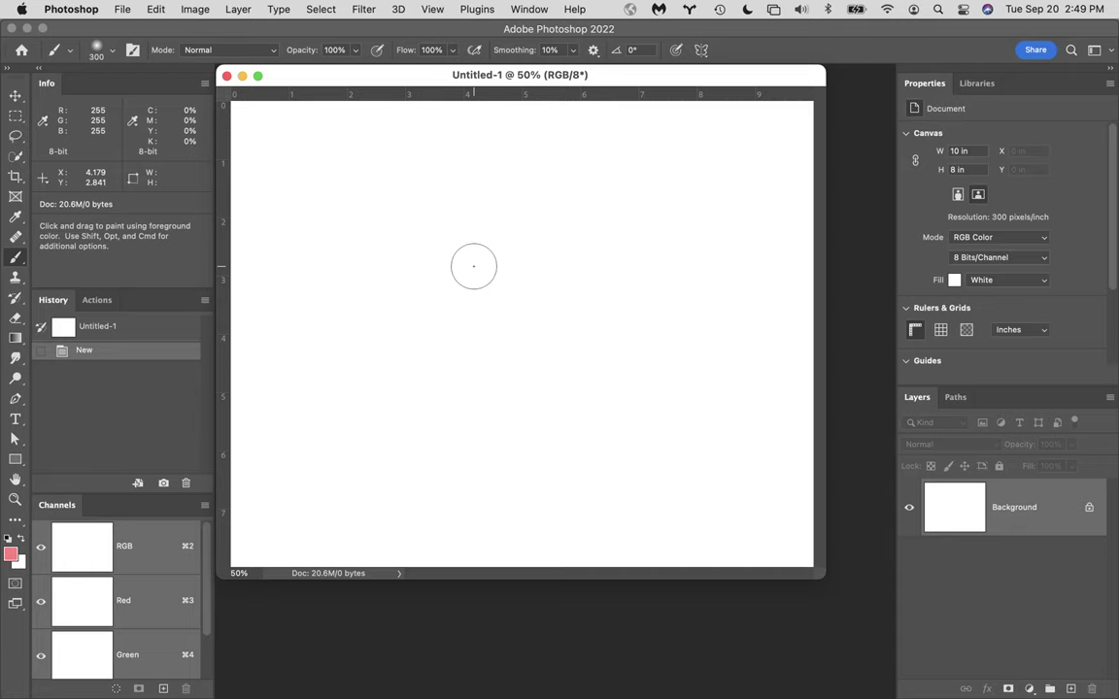
- Reset the painting colors to the defaults, with black as foreground and white as background
key(d)
key(x)
key(x)
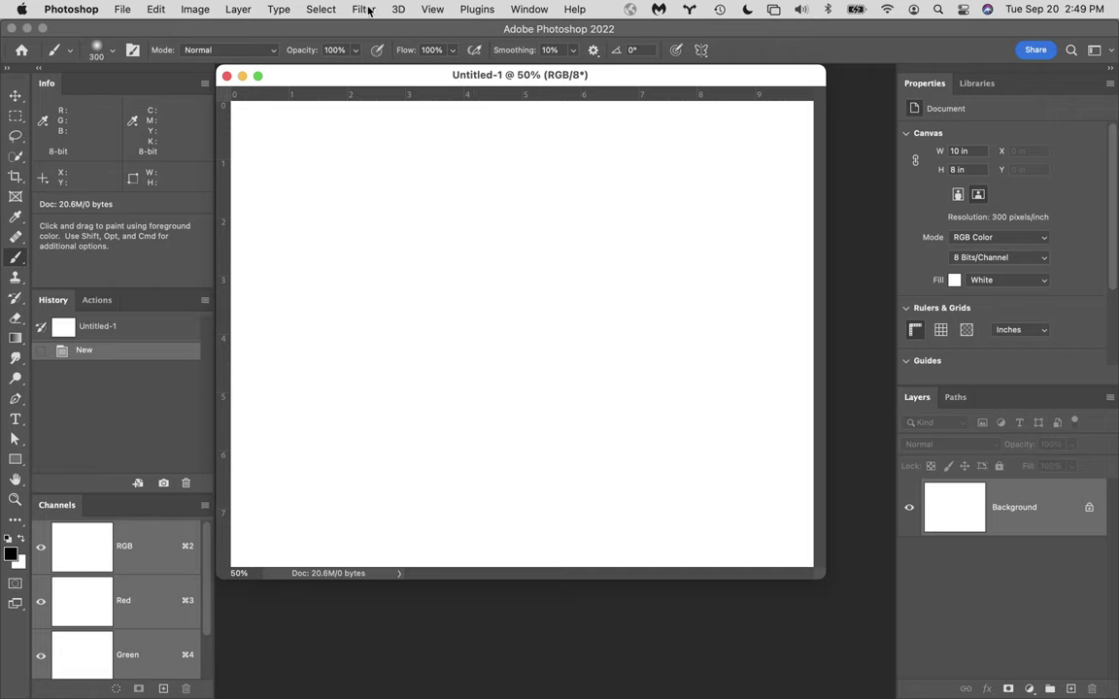
- Paint one black dab on the canvas with the 300 px Soft Round brush and undo it
click(108, 48)
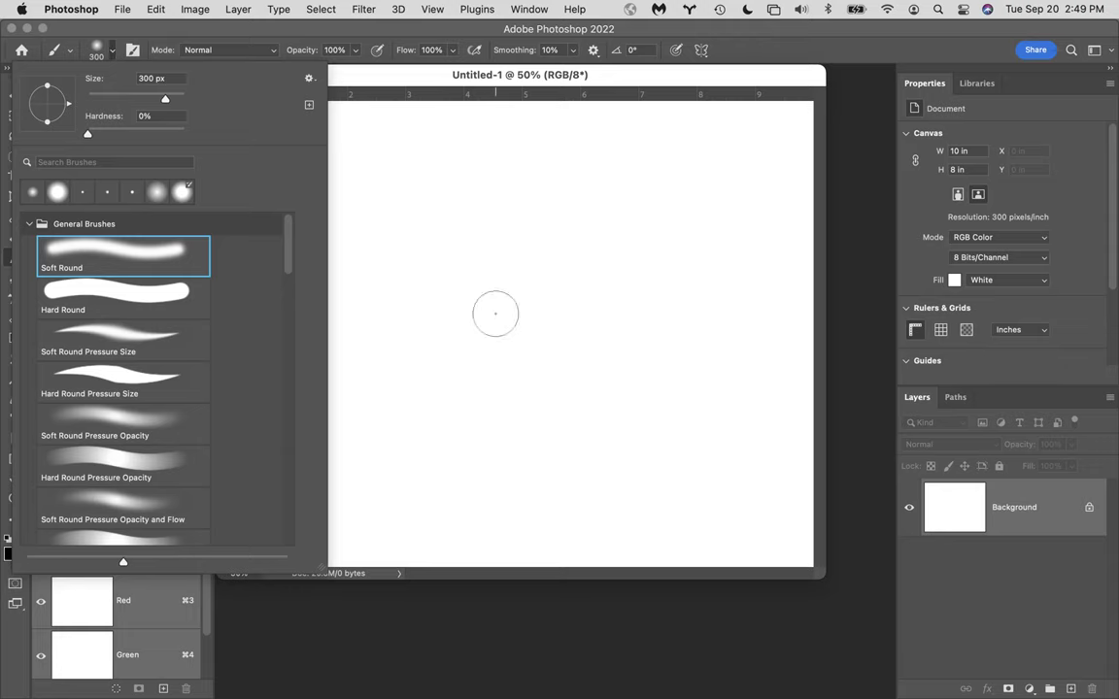
click(523, 33)
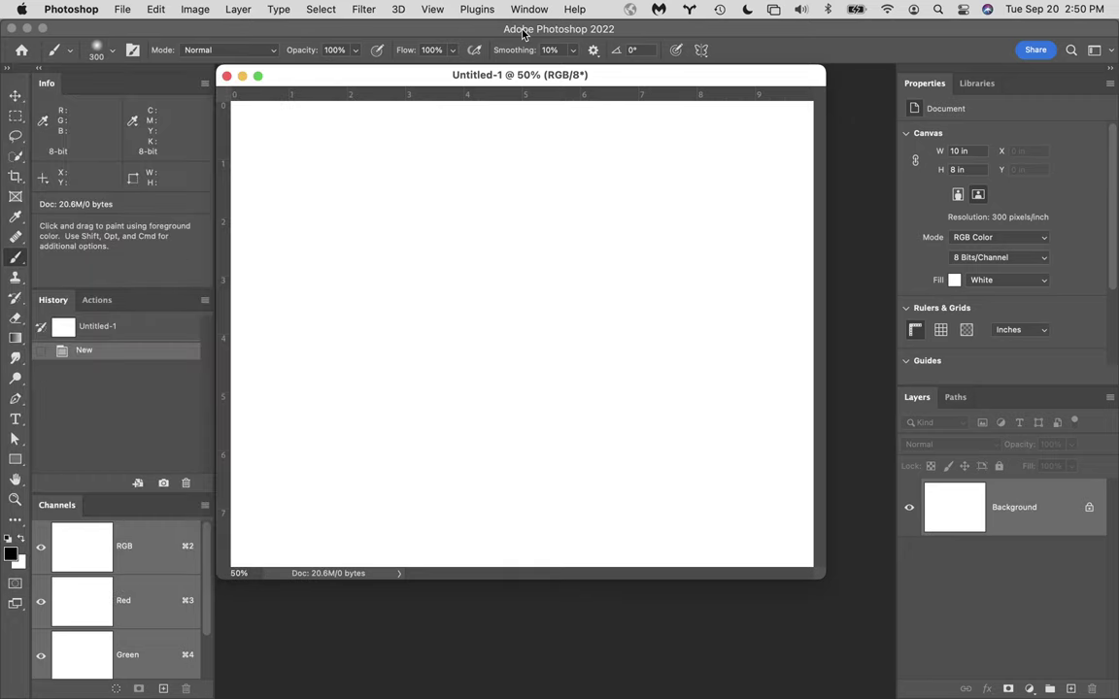
click(492, 267)
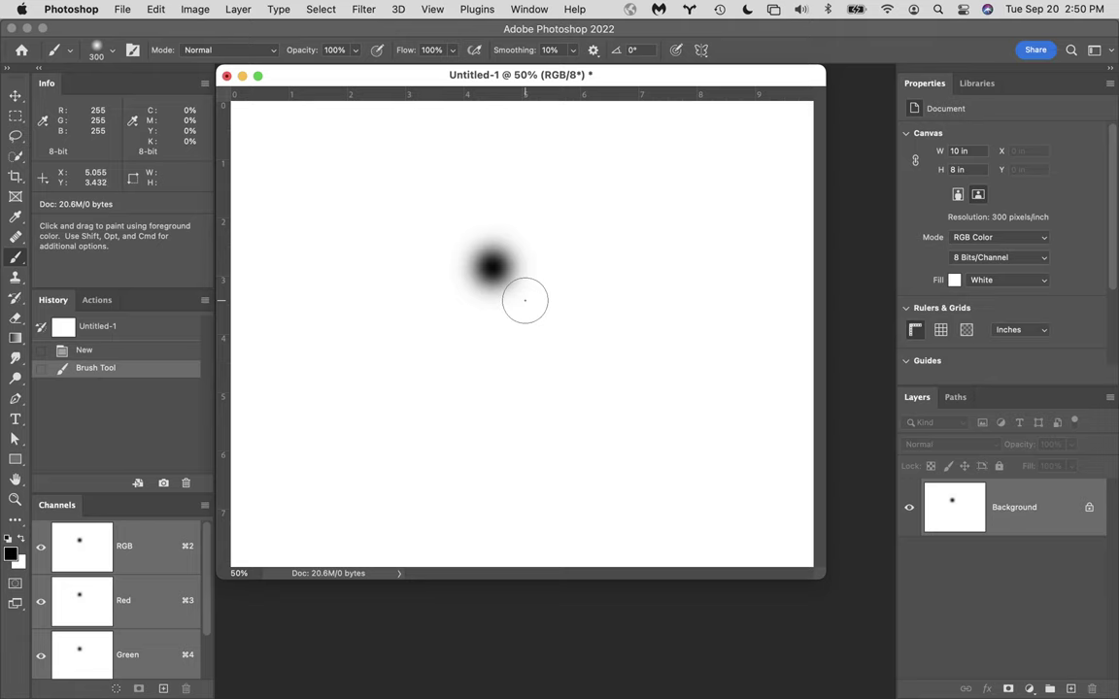
key(super+z)
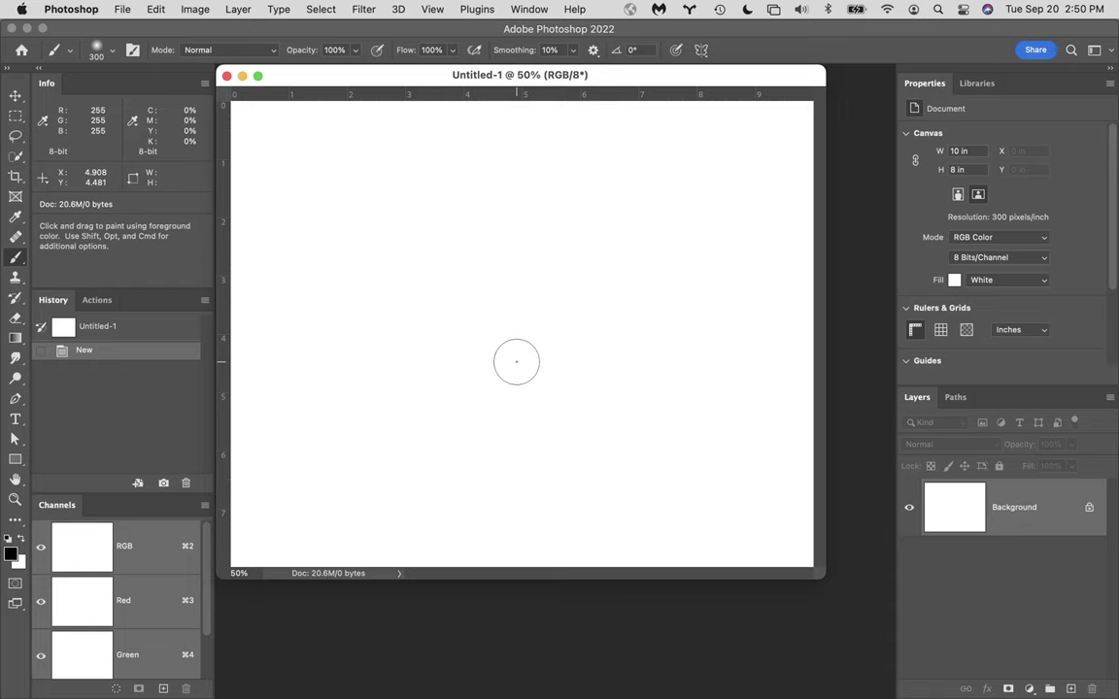
- Enlarge the Soft Round brush to 1100 px and paint a single black dab in the upper middle of the canvas
key(bracketright)
key(bracketright)
key(bracketright)
key(bracketright)
key(bracketright)
key(bracketright)
key(bracketright)
key(bracketright)
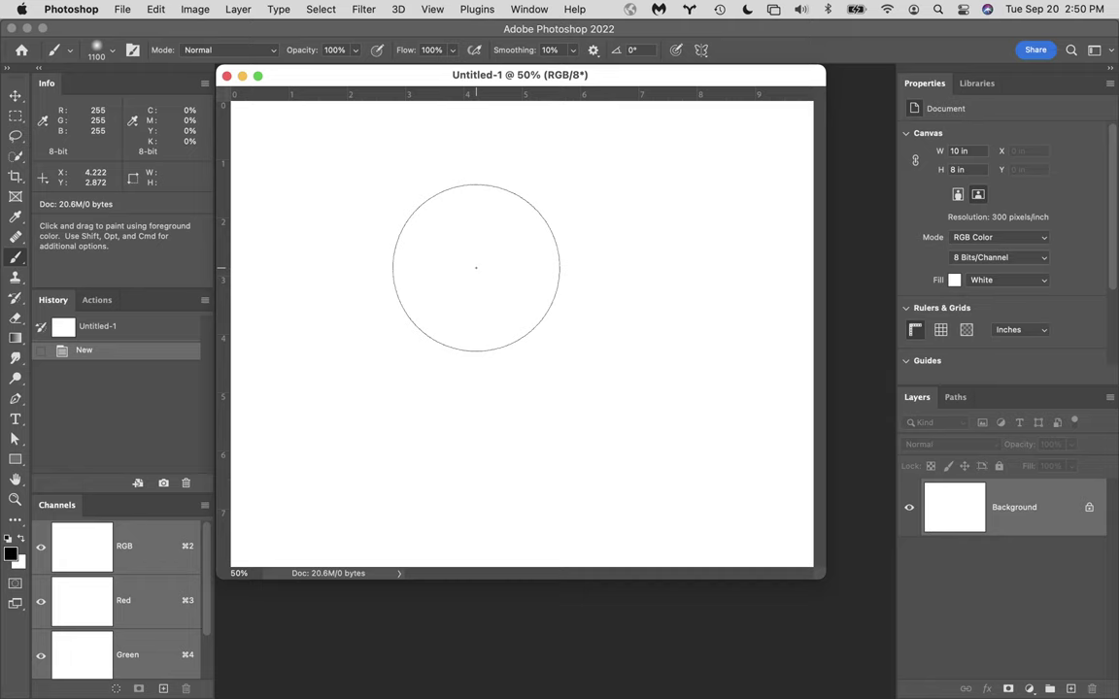
click(476, 267)
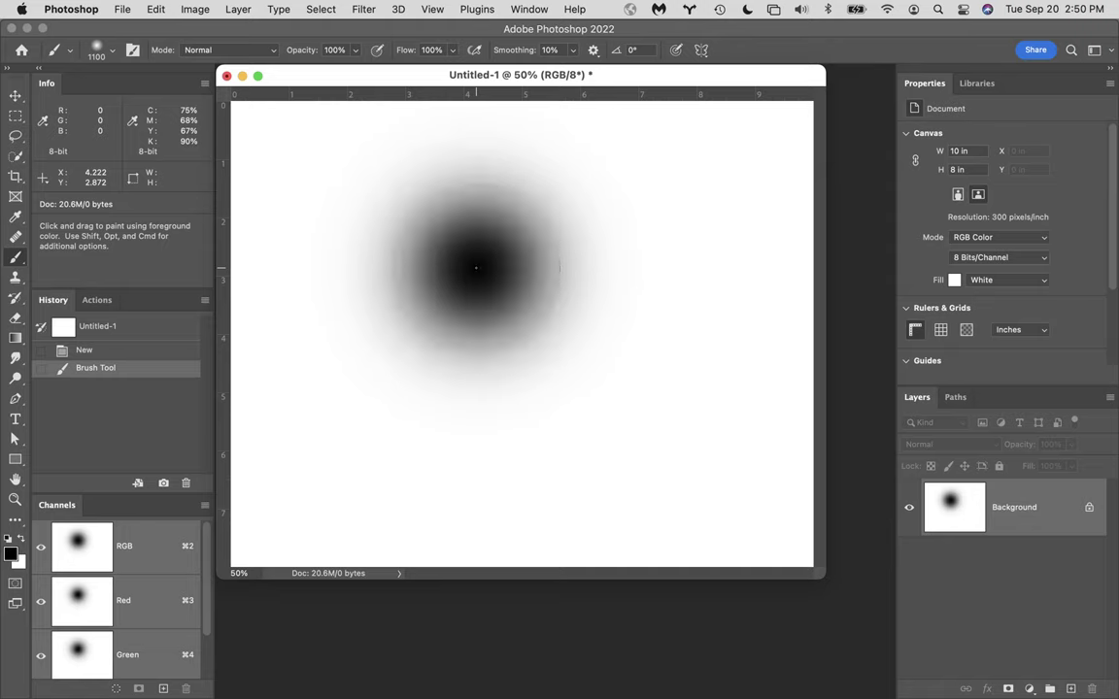
- Select the Hard Round brush at 1100 px and paint a single dab in the lower right of the canvas
click(112, 53)
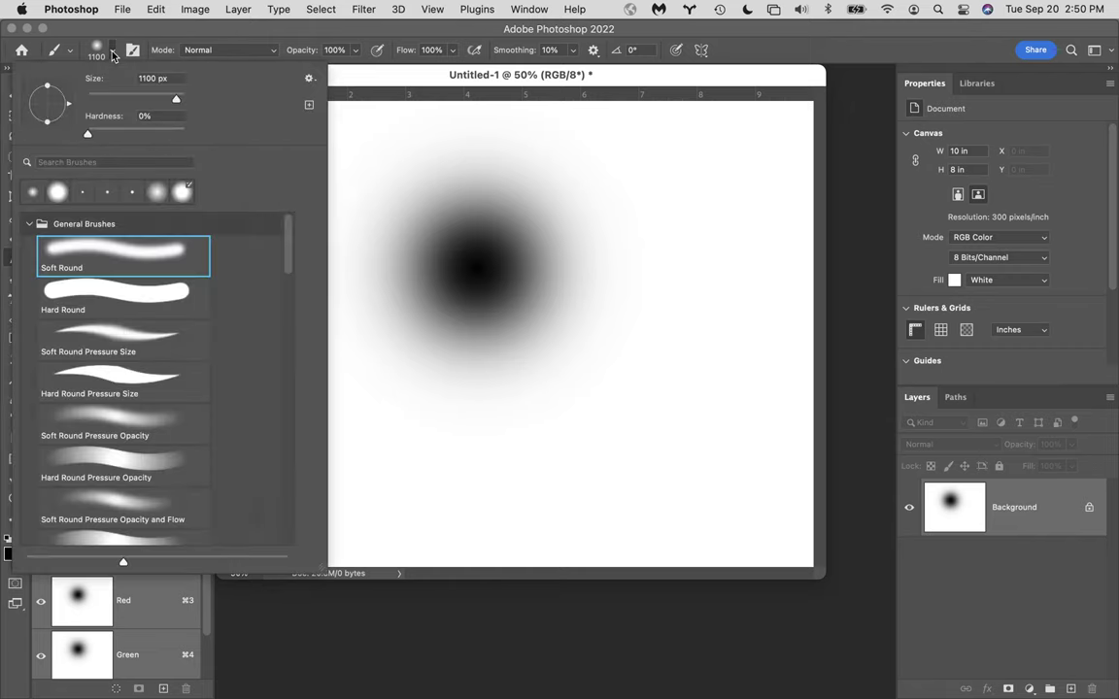
click(107, 294)
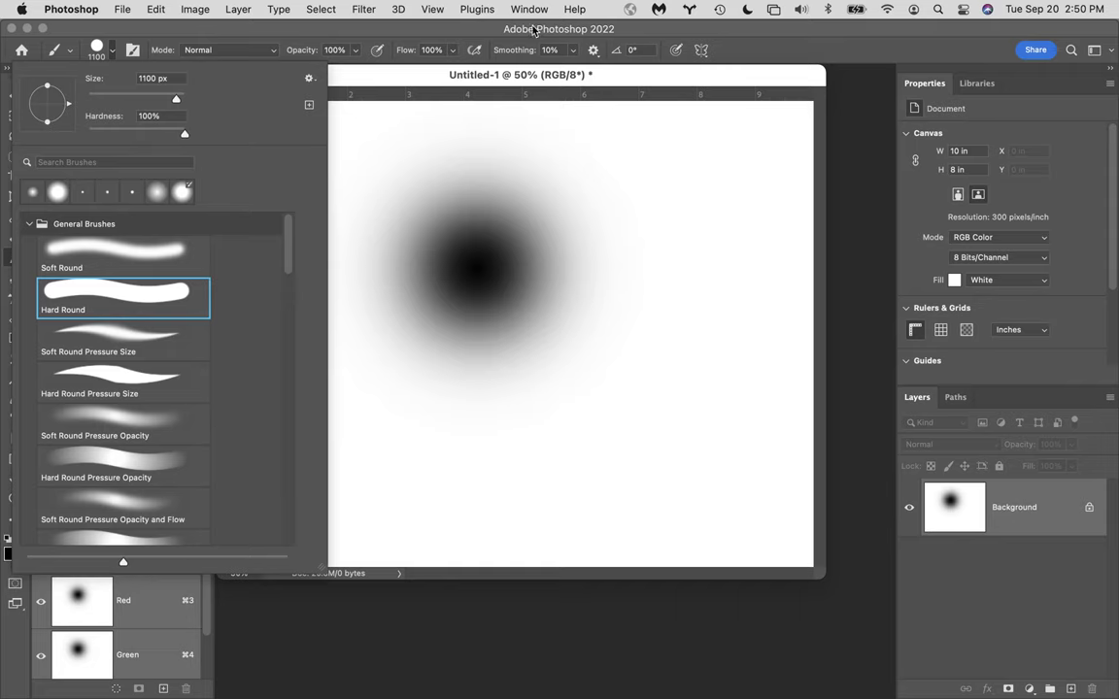
click(472, 28)
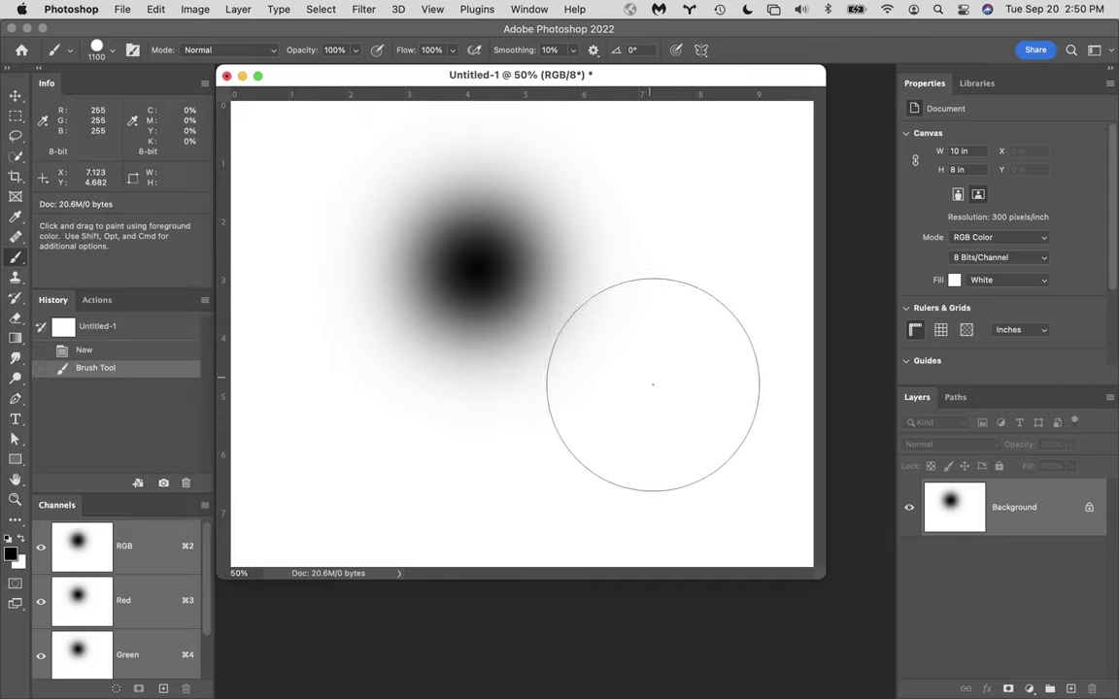
click(665, 424)
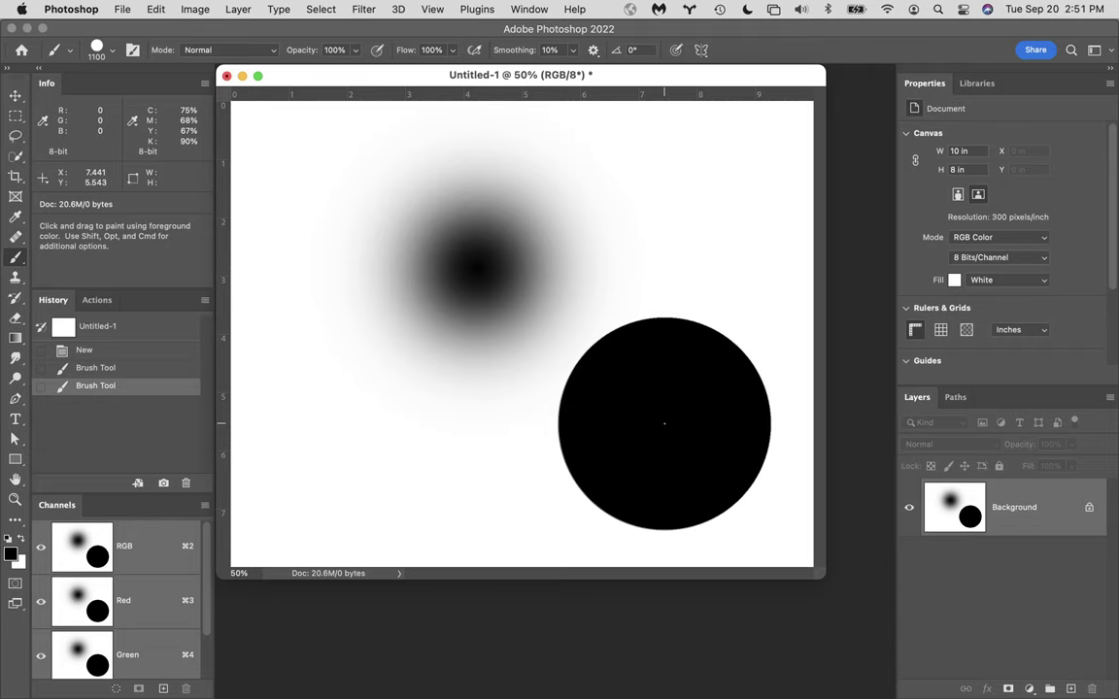
- Select the Soft Round Pressure Size brush and clear the canvas by filling it with the white background color
click(114, 54)
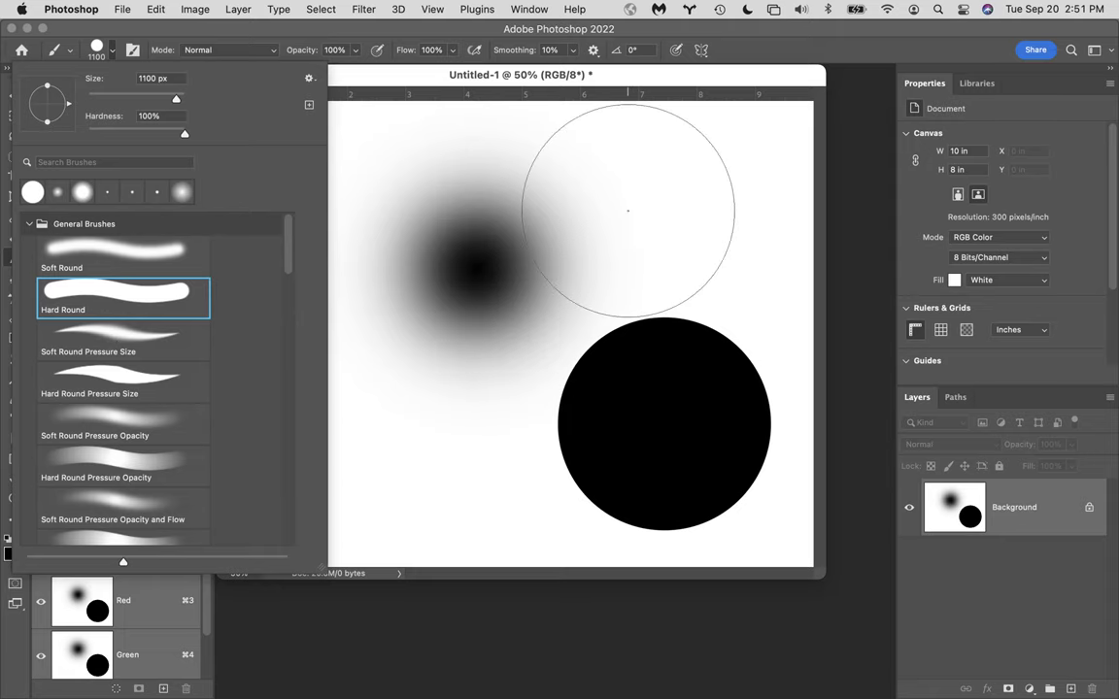
click(142, 339)
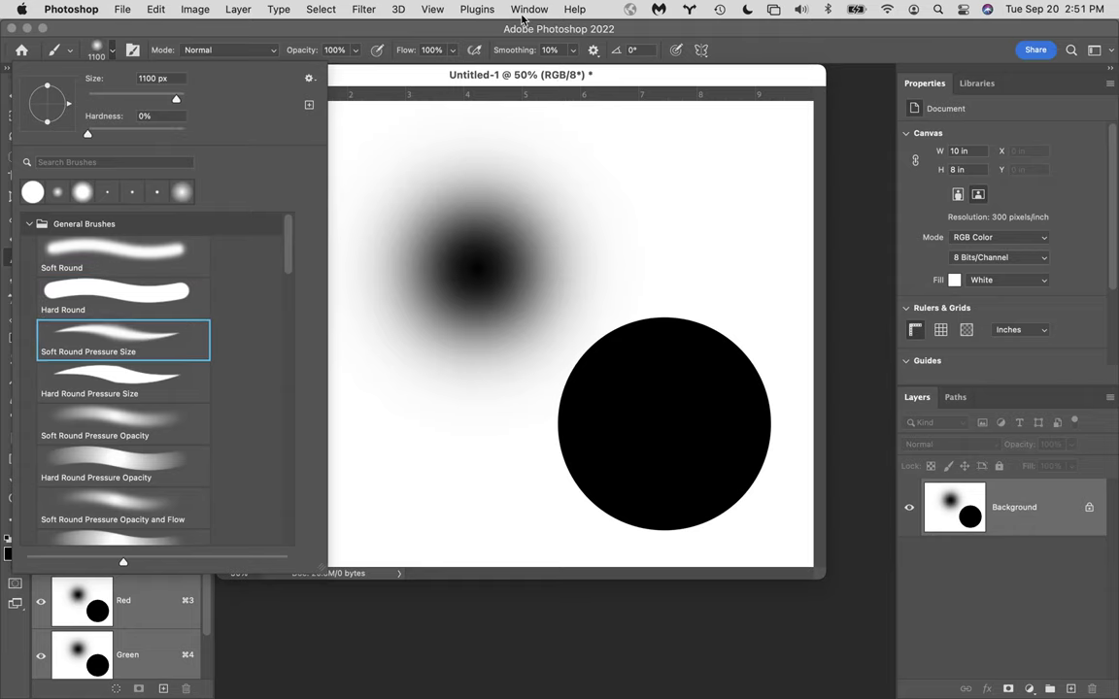
click(501, 8)
mouse_move(539, 85)
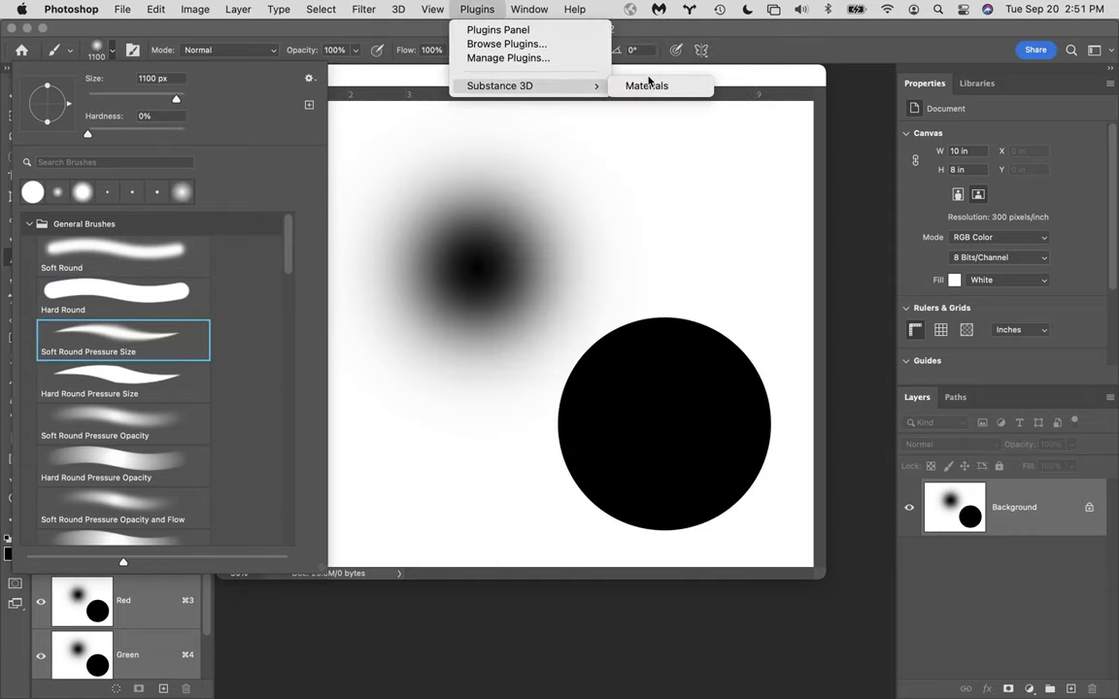
click(736, 45)
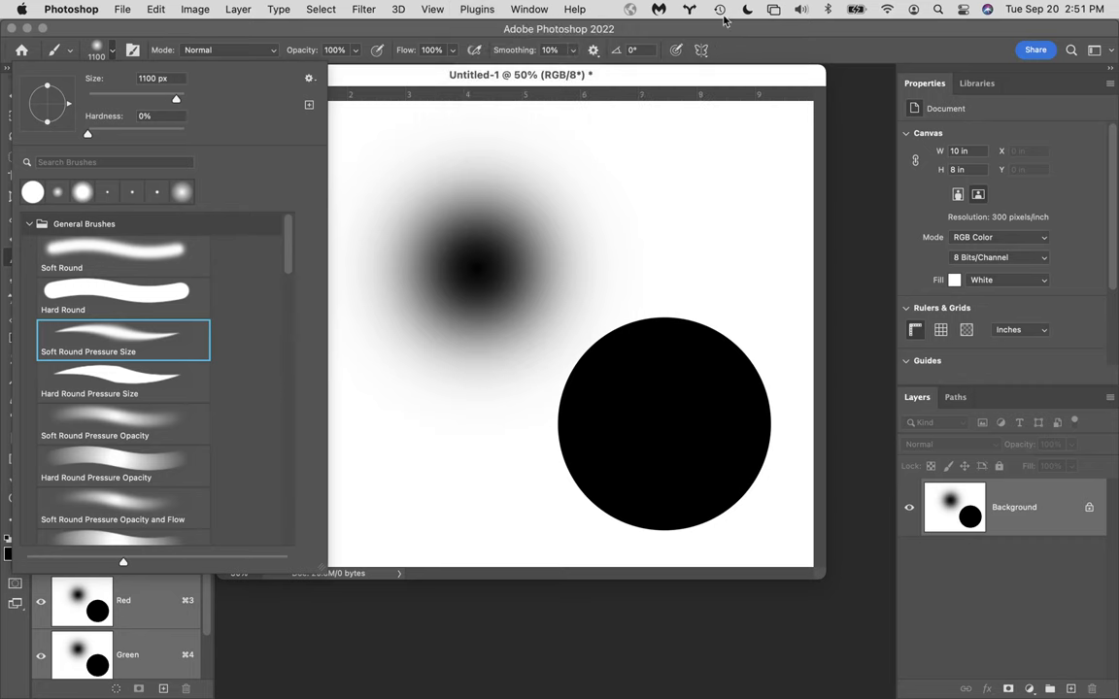
click(516, 29)
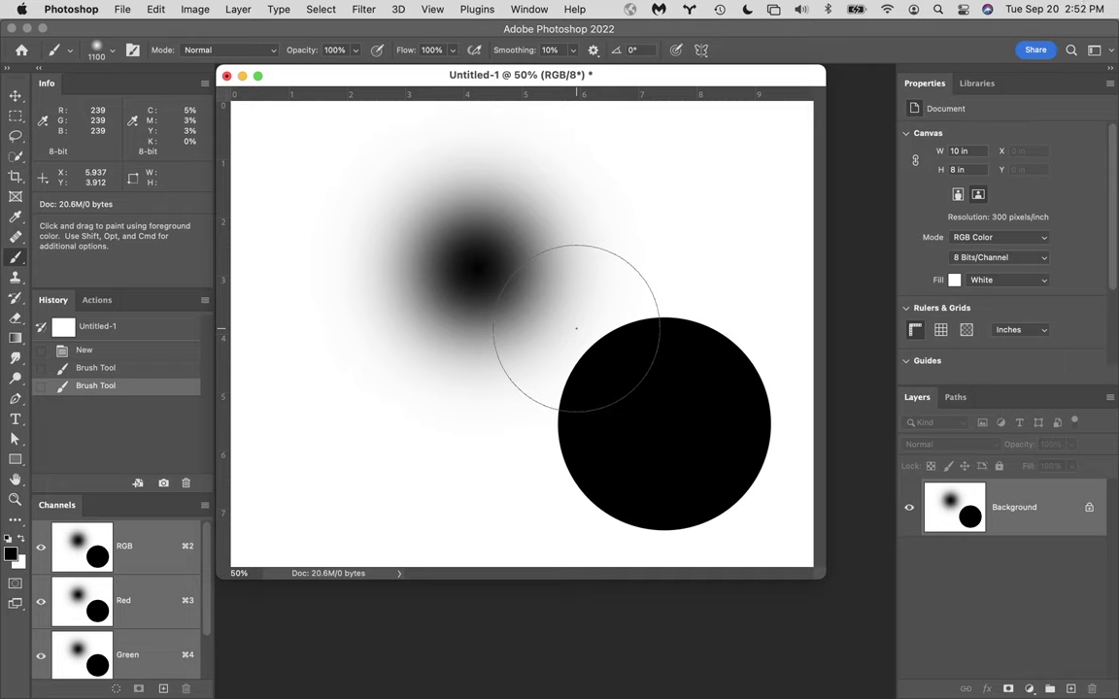
key(super+BackSpace)
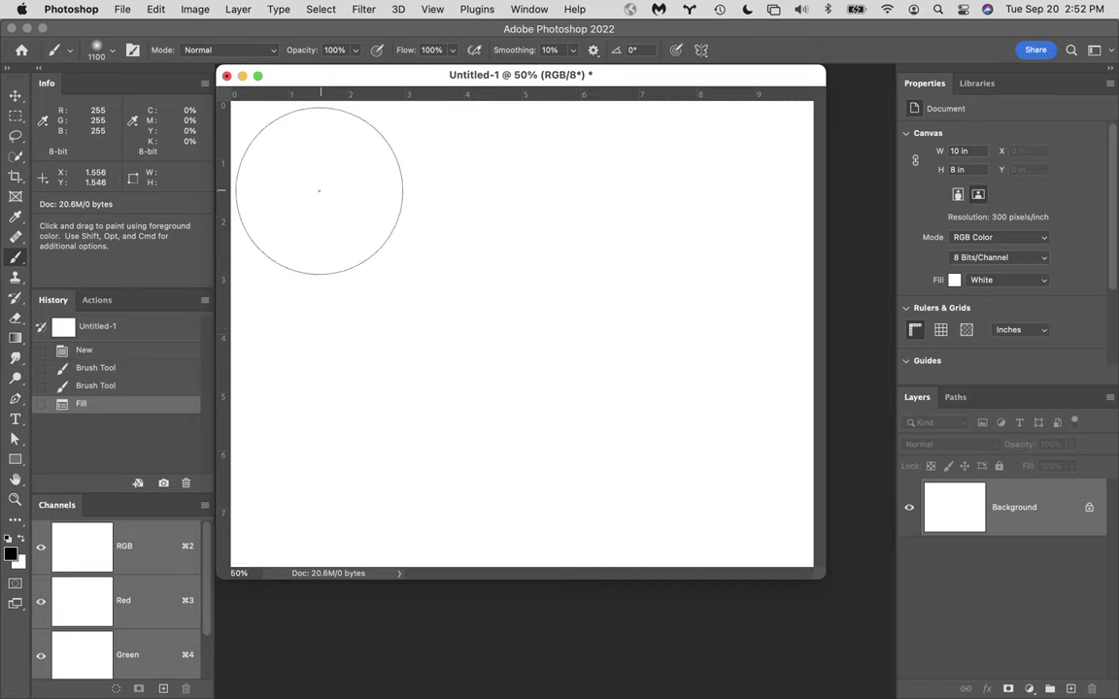
- Paint a diagonal test stroke from the canvas's upper left to its lower right with the soft pressure-size brush, and undo it
click(325, 194)
mouse_move(324, 193)
mouse_down()
mouse_move(422, 300)
mouse_move(584, 436)
mouse_move(640, 501)
mouse_move(730, 524)
mouse_move(755, 507)
mouse_up()
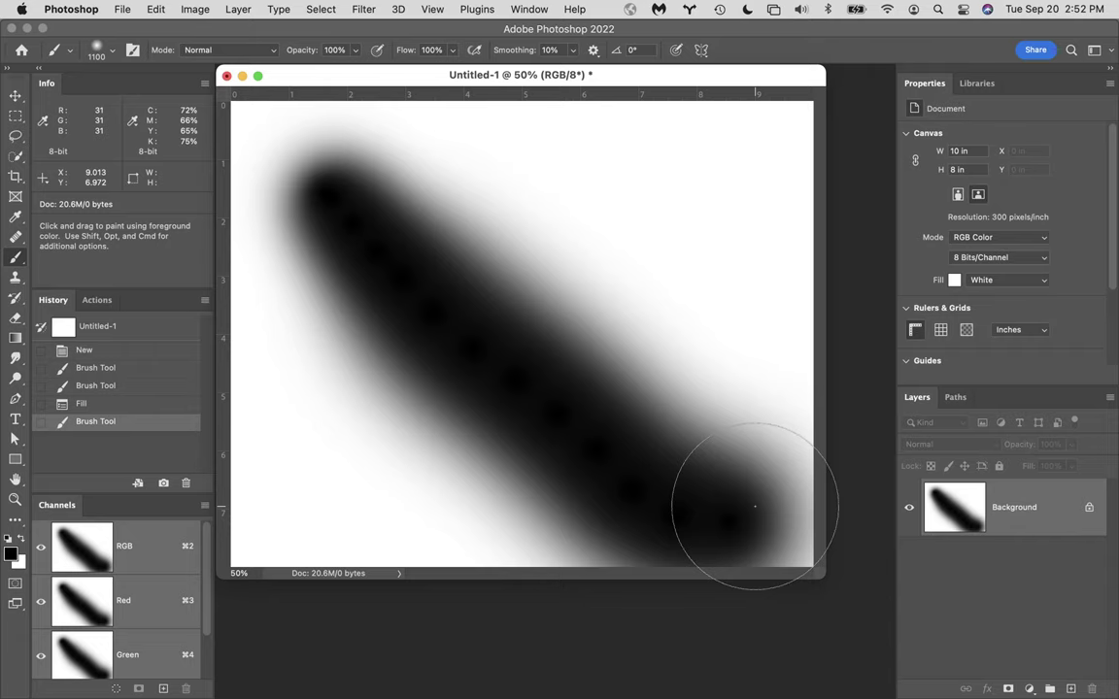
key(super+z)
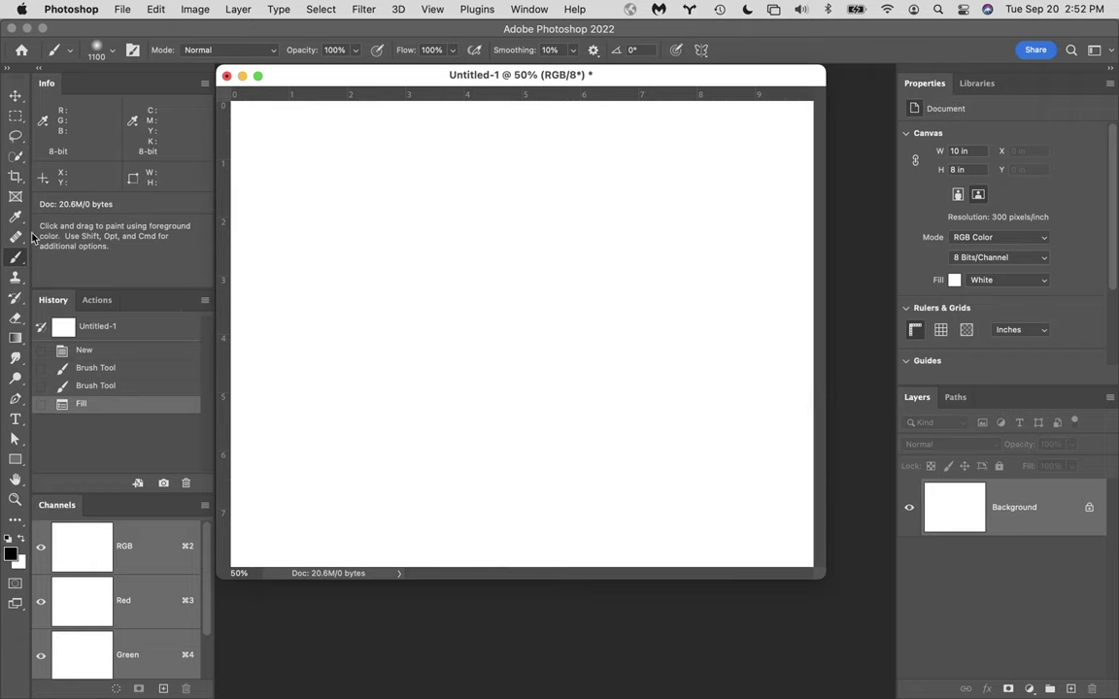
- Select the Hard Round Pressure Size brush, paint a diagonal test stroke across the canvas, and undo it
click(110, 51)
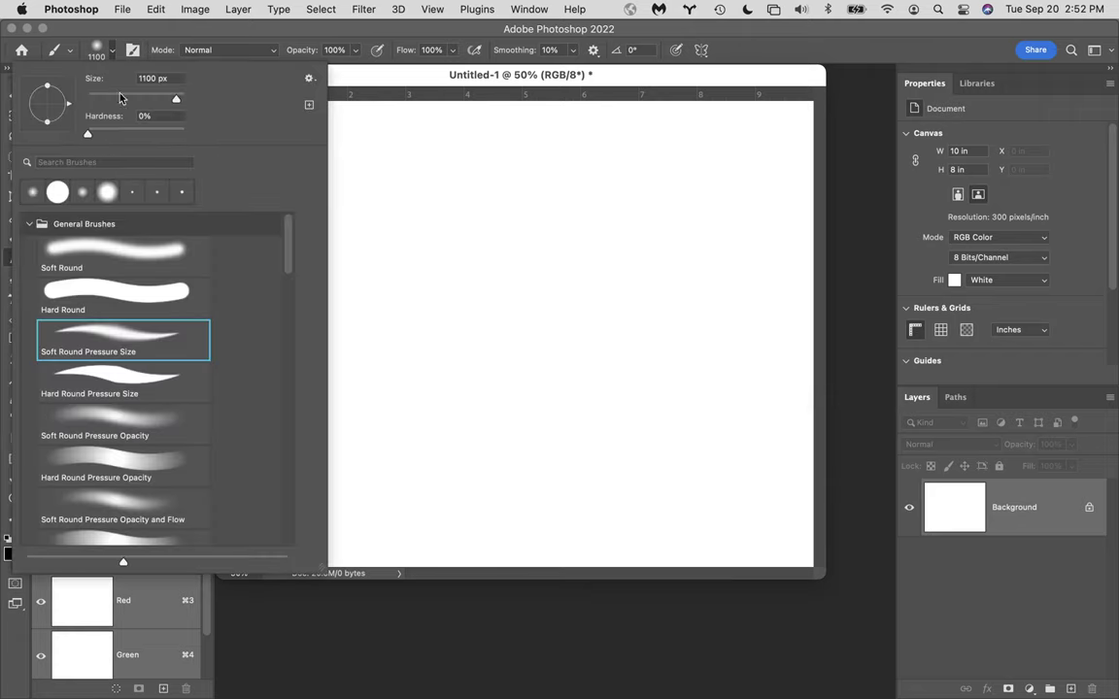
click(185, 380)
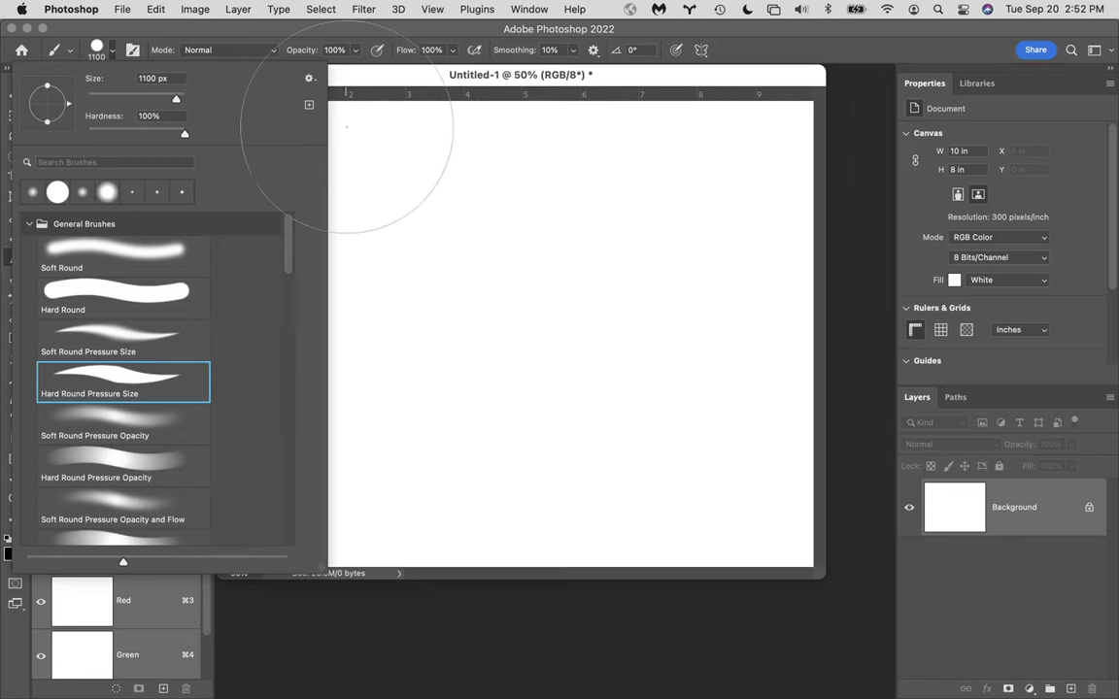
click(523, 26)
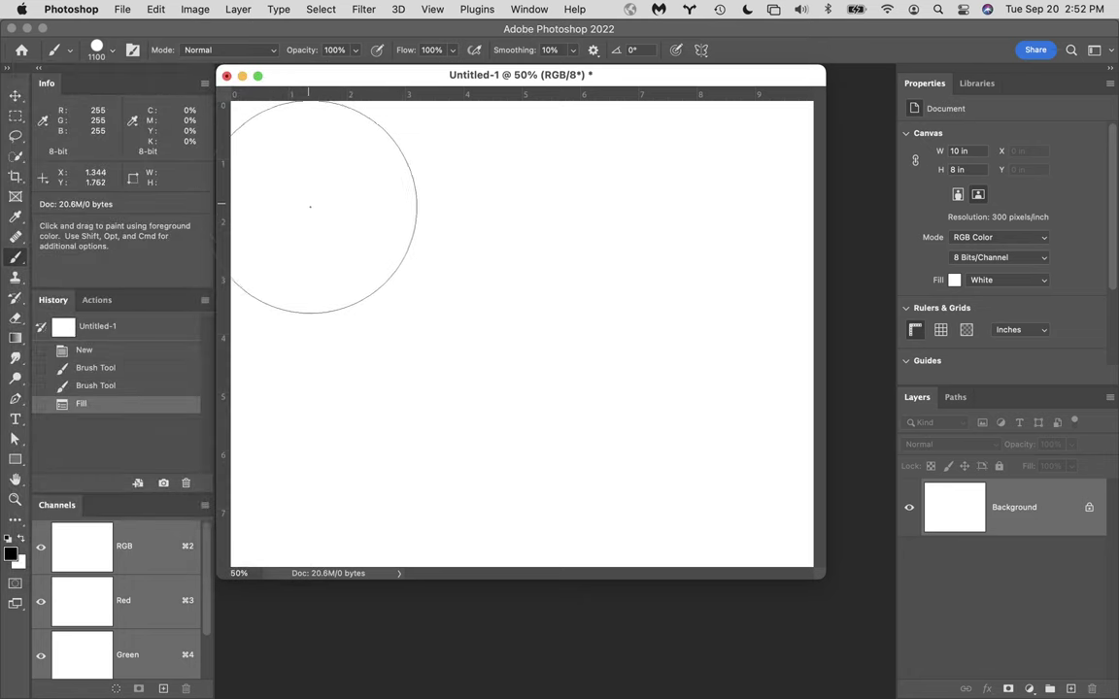
click(292, 167)
mouse_move(292, 167)
mouse_down()
mouse_move(393, 240)
mouse_move(566, 398)
mouse_move(697, 480)
mouse_move(782, 499)
mouse_up()
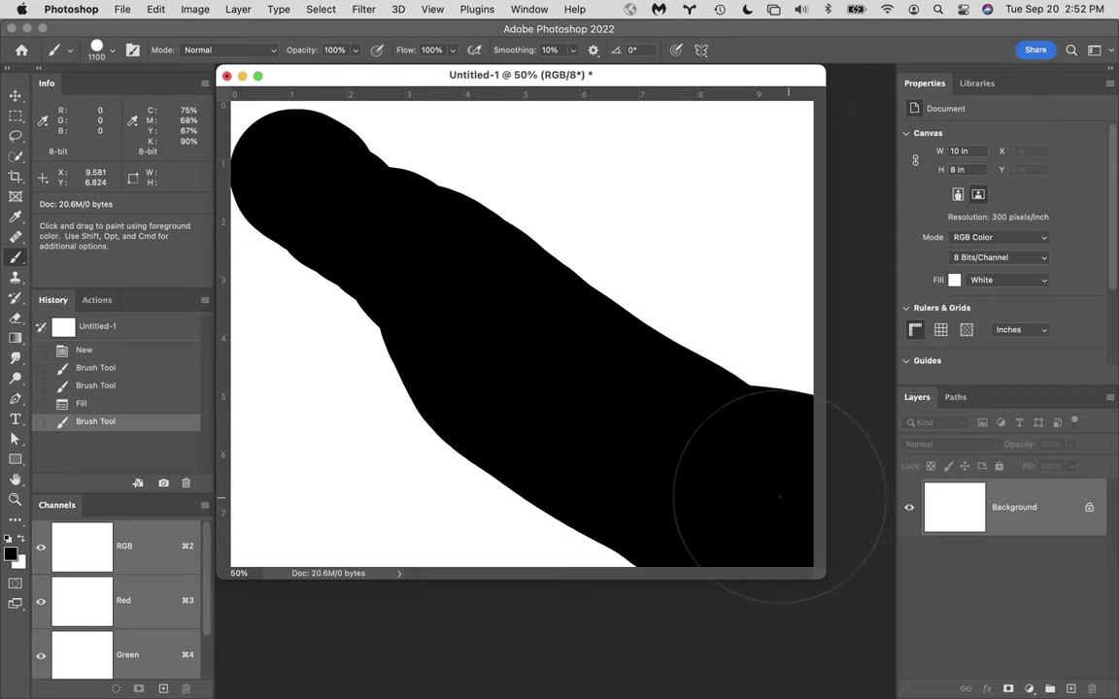
key(super+z)
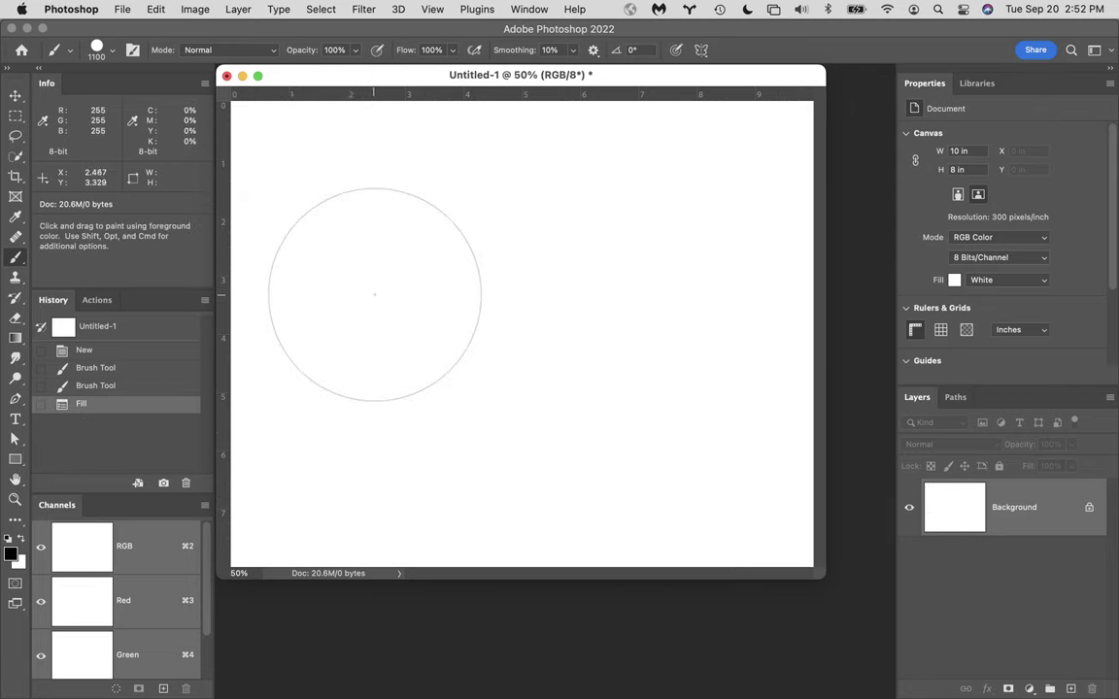
- Select the Soft Round Pressure Opacity brush and look over the available brush blending modes
click(103, 50)
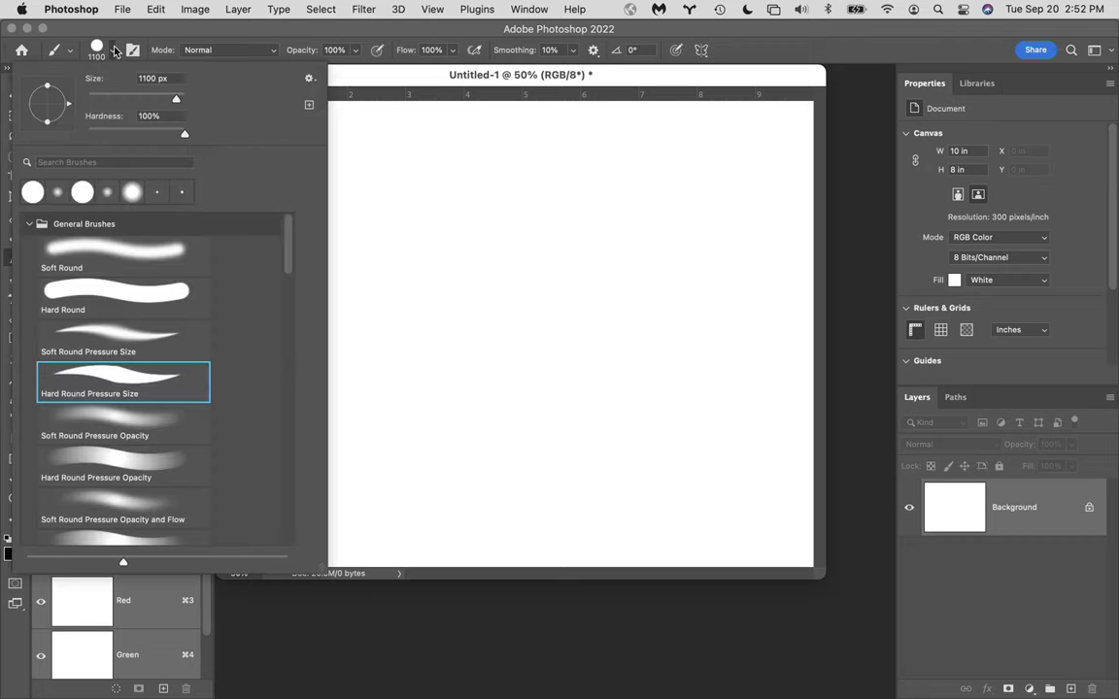
click(131, 425)
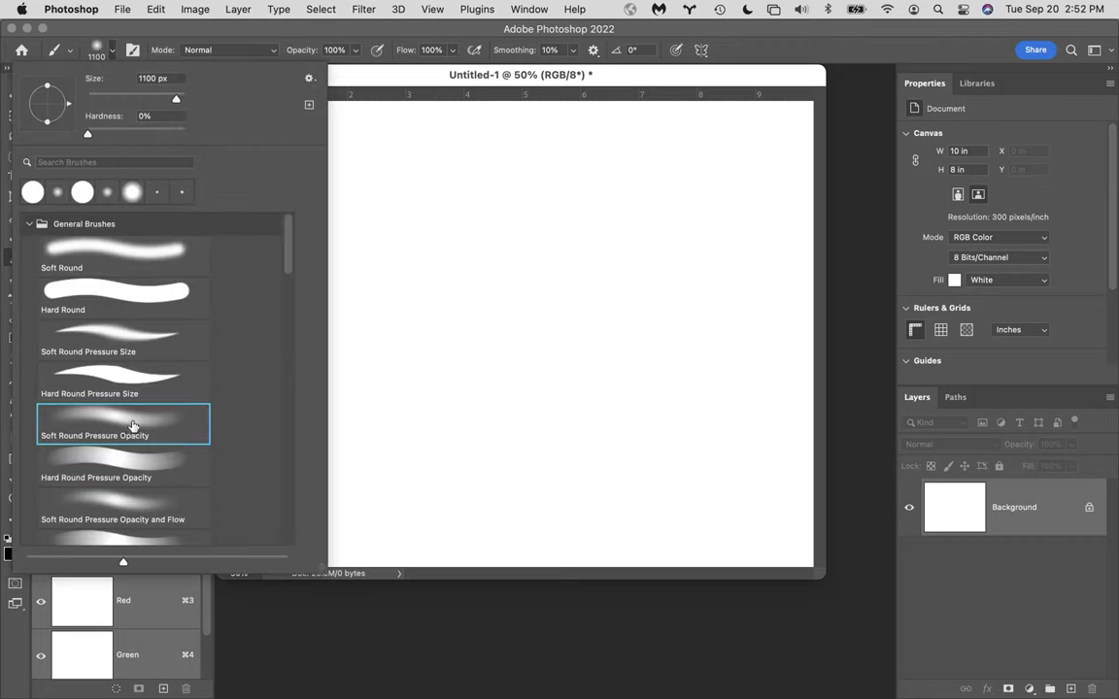
click(404, 73)
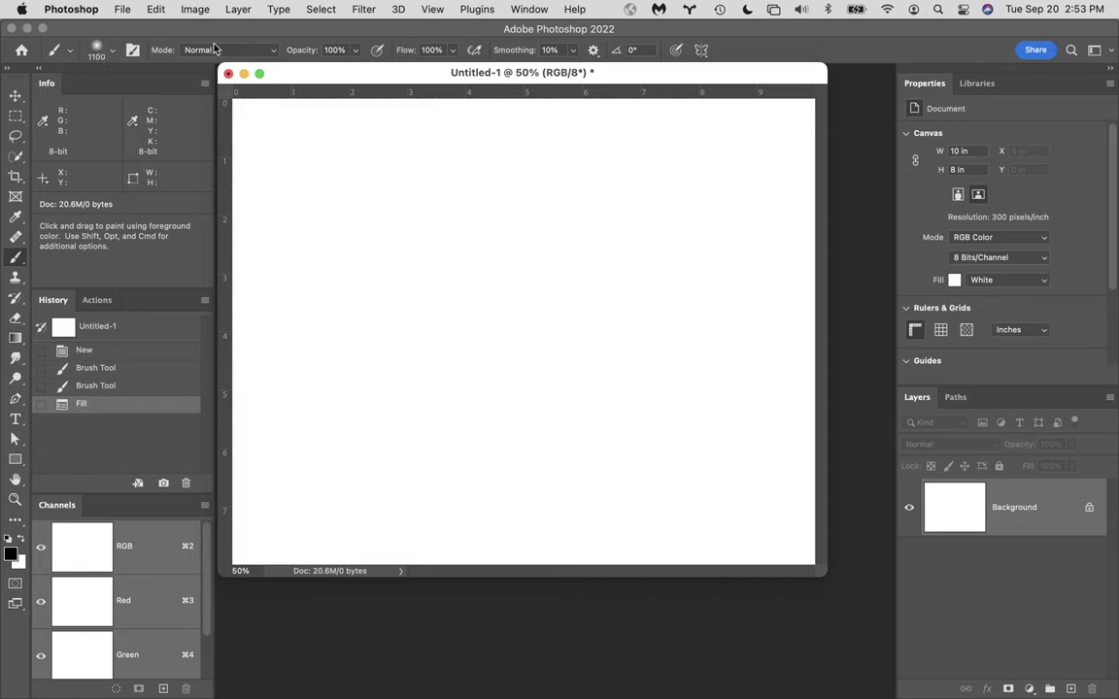
click(257, 50)
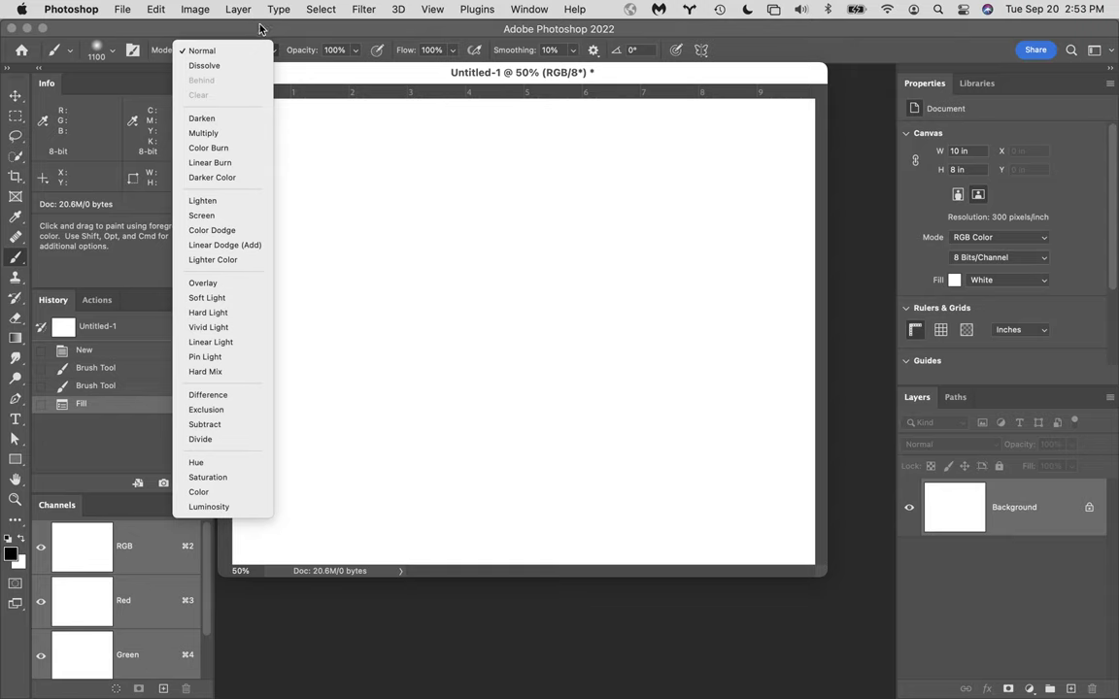
click(233, 45)
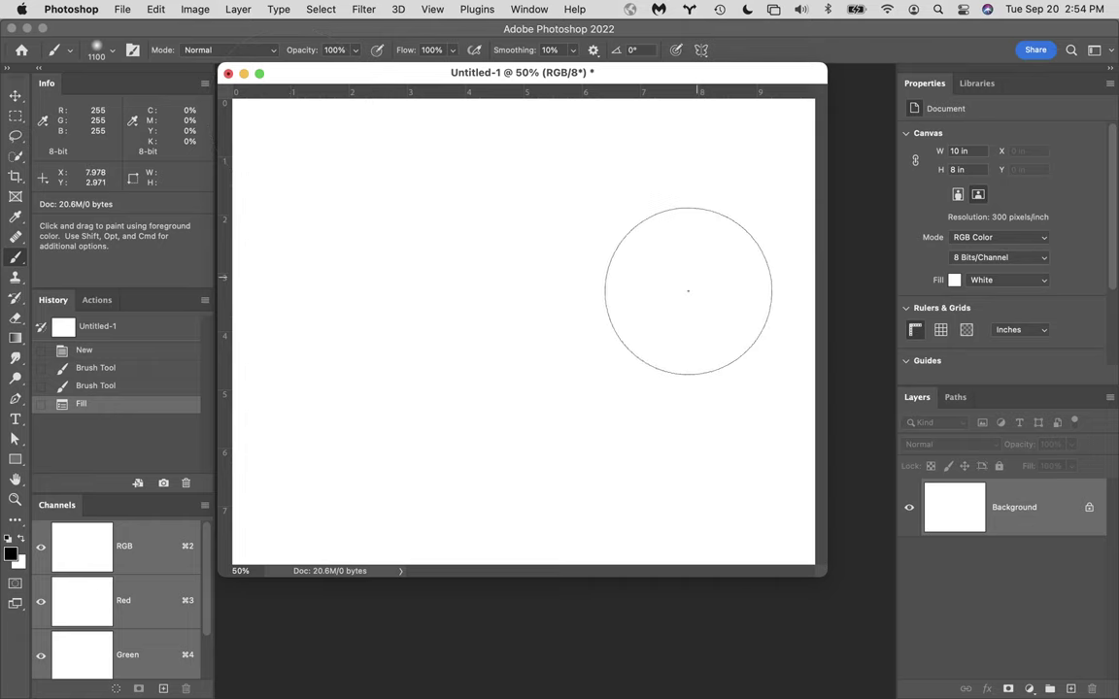
- Select the Soft Round brush from General Brushes and raise its hardness to 100%
click(99, 49)
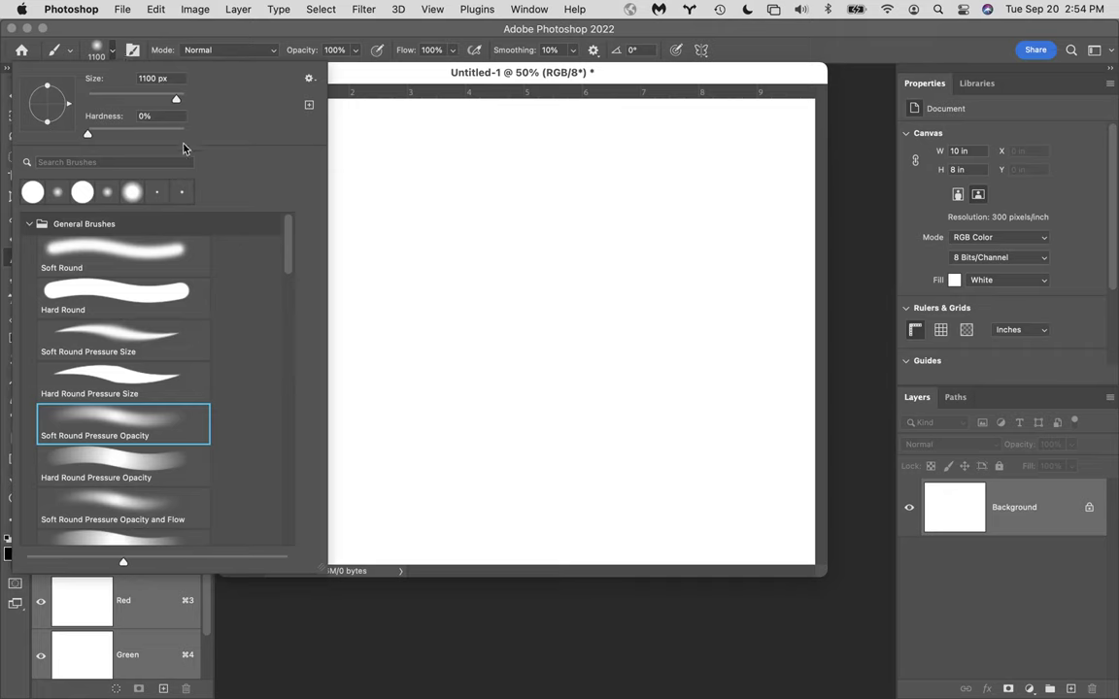
click(118, 249)
click(133, 302)
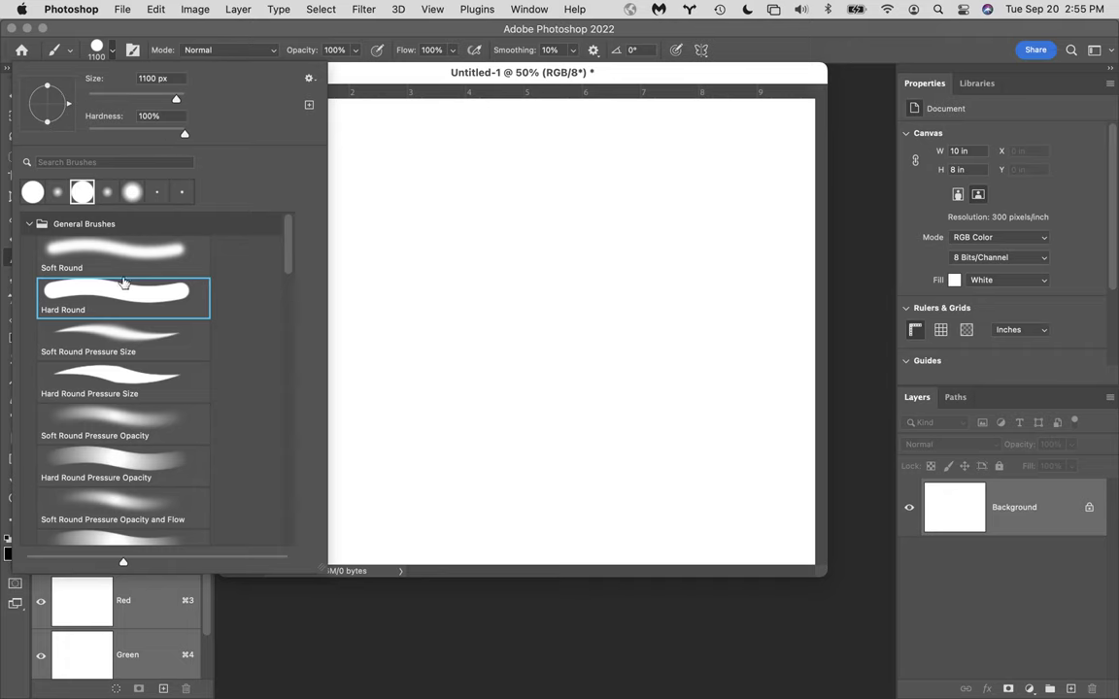
click(146, 257)
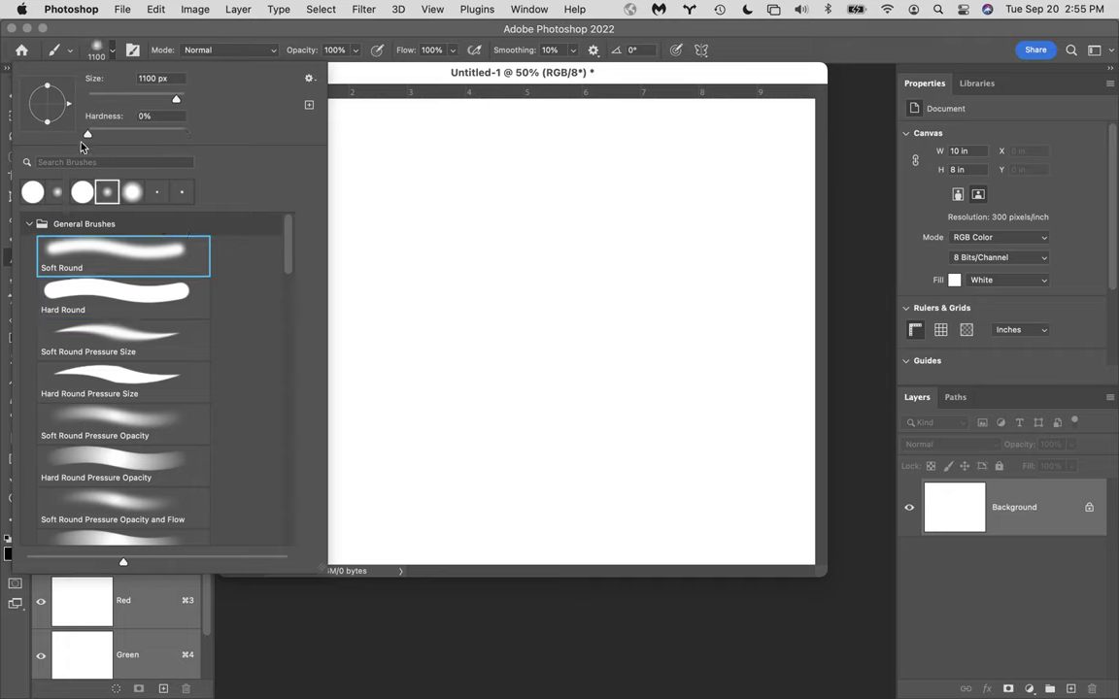
drag(88, 137, 184, 133)
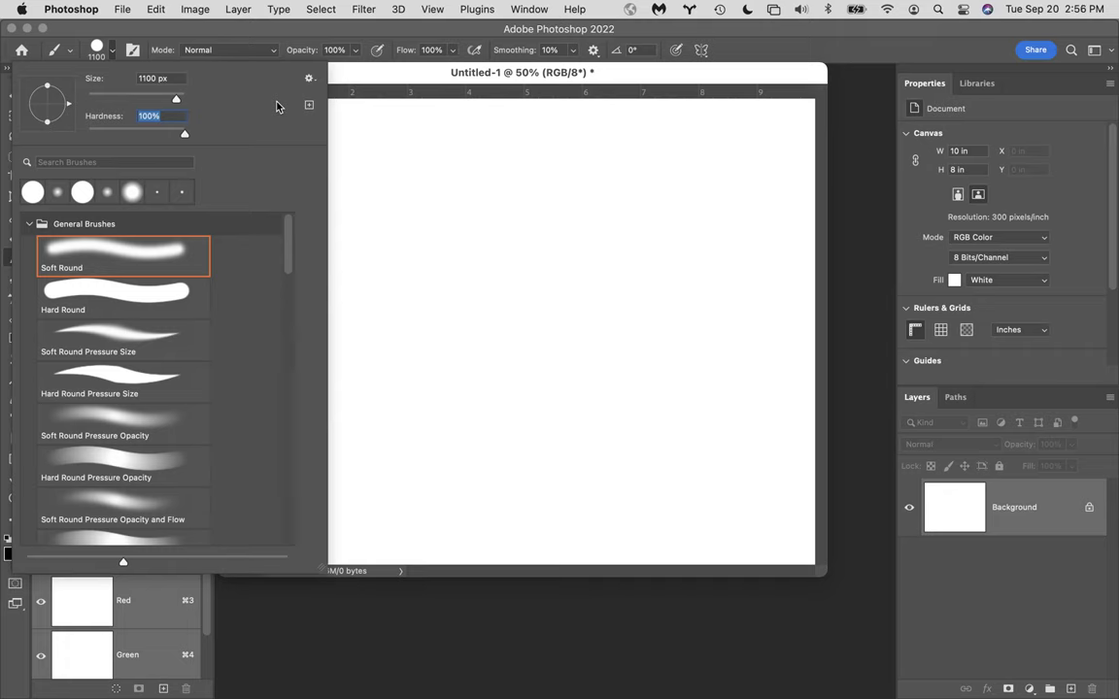
click(522, 22)
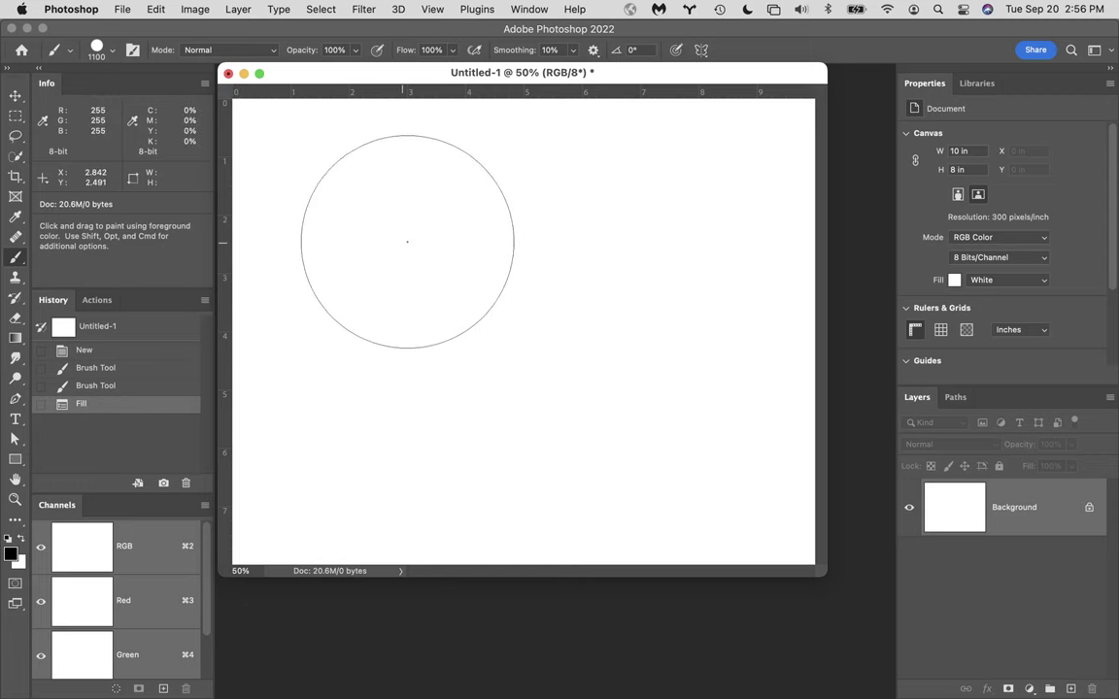
- Reduce the brush size to 400 px and paint an arched black stroke across the upper part of the canvas
key(bracketleft)
key(bracketleft)
key(bracketleft)
key(bracketleft)
key(bracketleft)
key(bracketleft)
key(bracketleft)
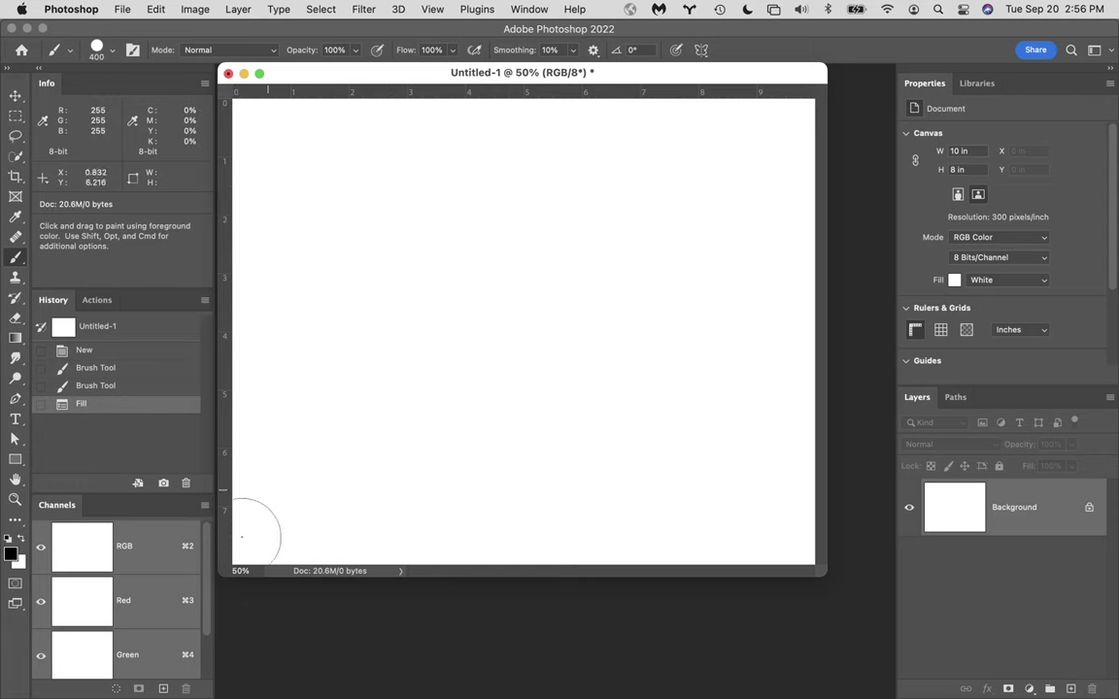
mouse_move(290, 175)
mouse_down()
mouse_move(595, 121)
mouse_move(630, 123)
mouse_move(713, 161)
mouse_up()
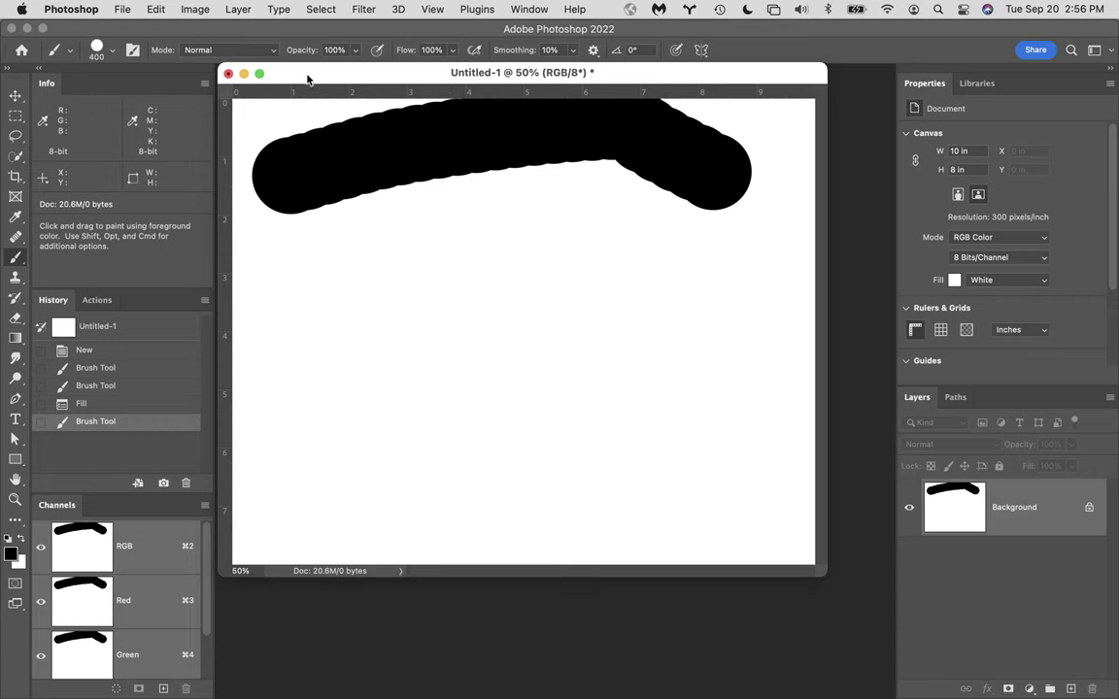
- Set the brush opacity to 51% and paint a horizontal band across the middle of the canvas, going back over it in one stroke
mouse_move(307, 51)
mouse_down()
mouse_move(289, 57)
mouse_move(307, 57)
mouse_up()
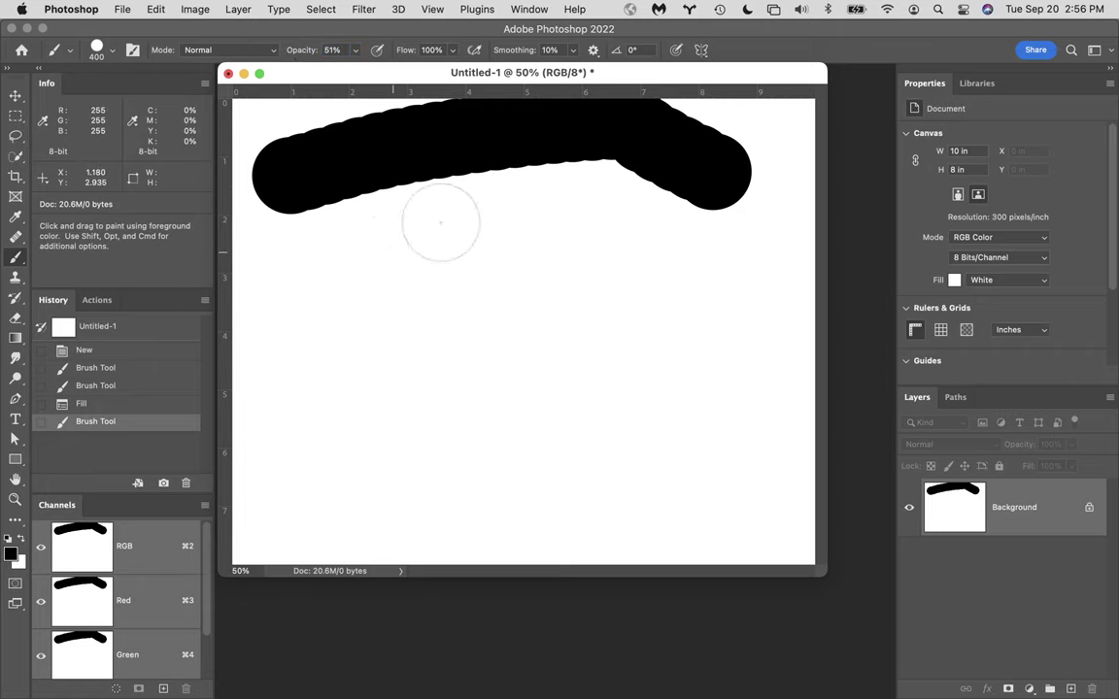
click(277, 297)
drag(278, 297, 773, 291)
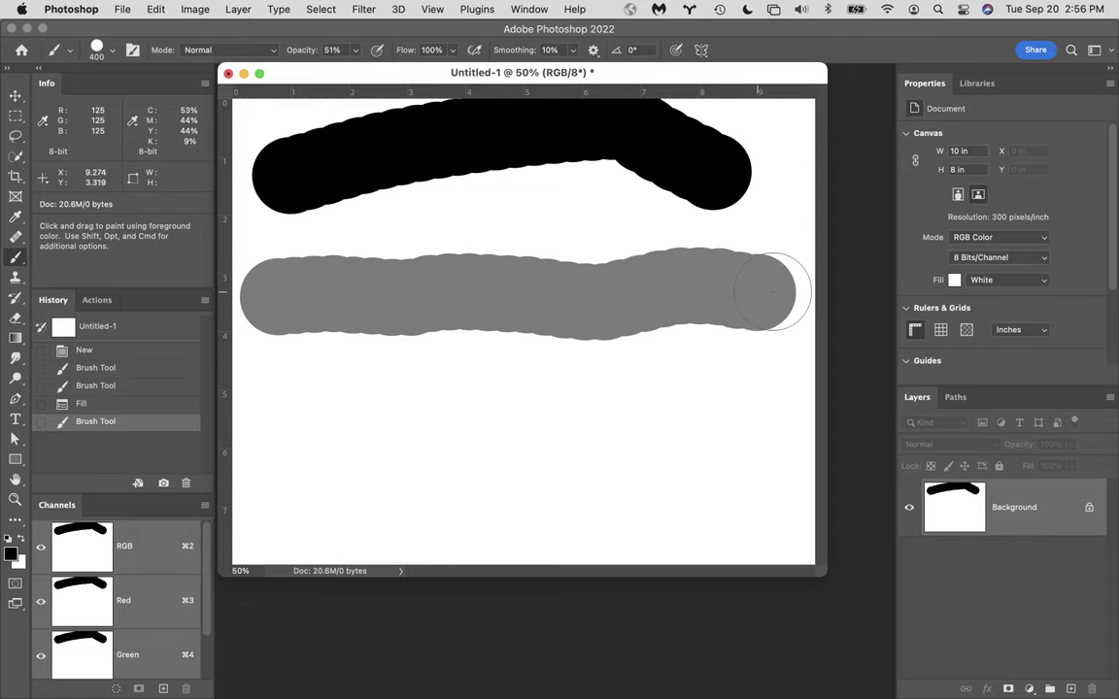
mouse_move(772, 291)
mouse_down()
mouse_move(664, 312)
mouse_move(456, 300)
mouse_move(298, 309)
mouse_move(569, 294)
mouse_up()
mouse_move(645, 300)
mouse_down()
mouse_move(760, 291)
mouse_move(619, 287)
mouse_up()
mouse_move(528, 297)
mouse_down()
mouse_move(299, 301)
mouse_move(470, 291)
mouse_up()
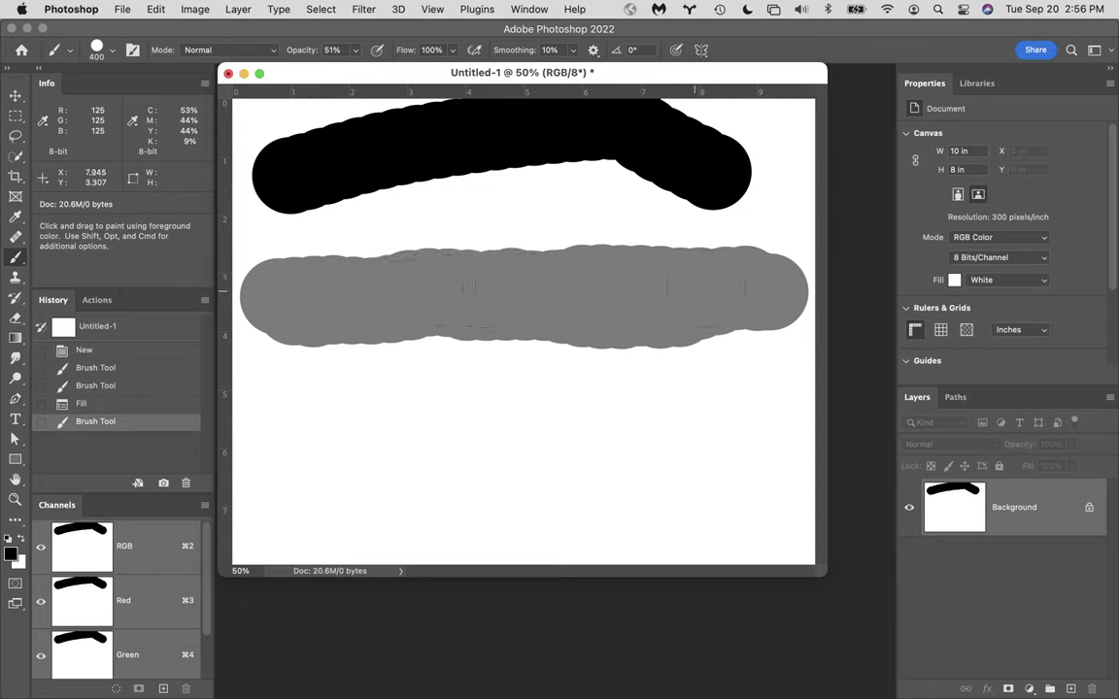
drag(730, 284, 736, 275)
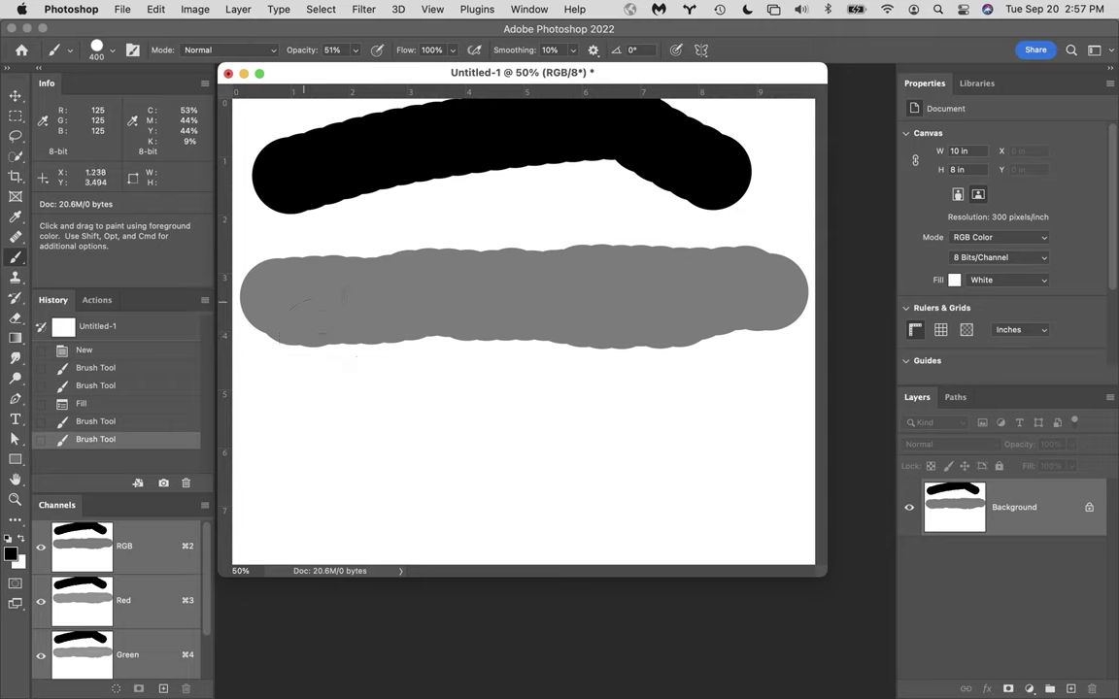
- Paint separate additional passes over the middle band at 51% opacity to build up its darkness
click(291, 301)
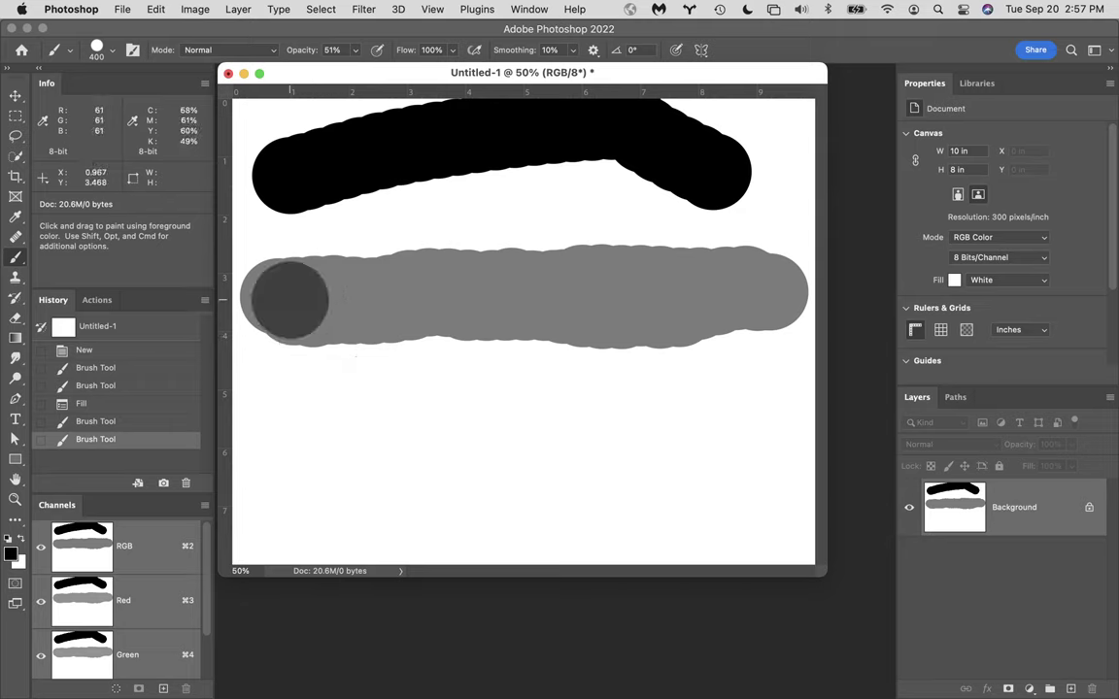
drag(291, 302, 765, 288)
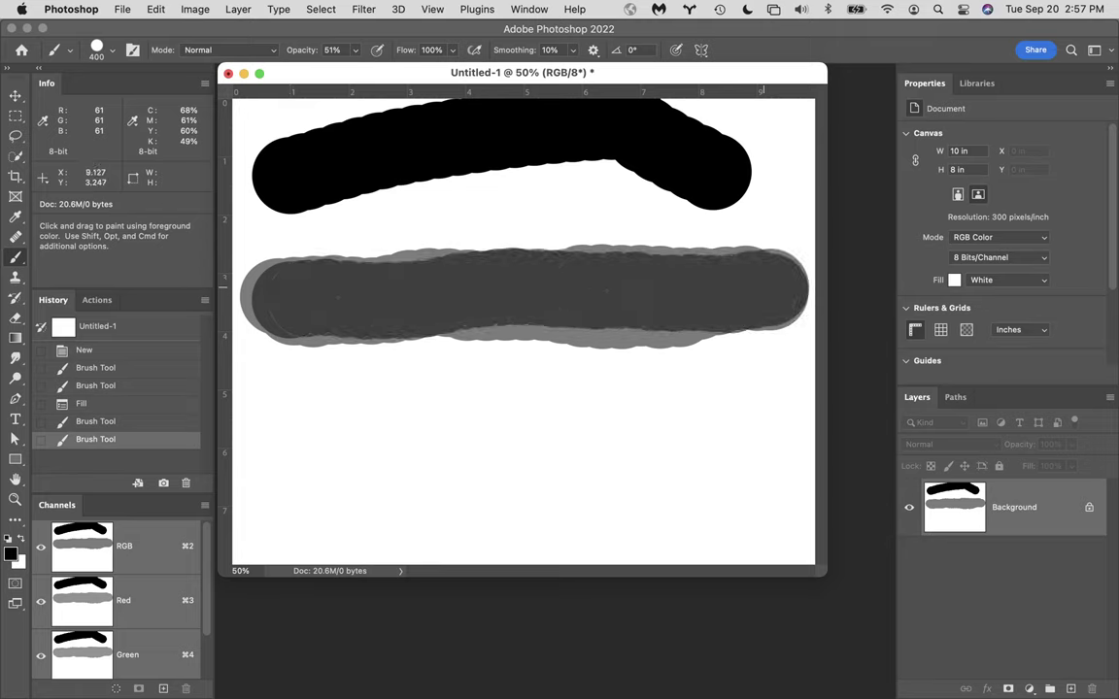
mouse_move(544, 291)
mouse_down()
mouse_move(306, 309)
mouse_move(257, 297)
mouse_move(350, 279)
mouse_move(585, 292)
mouse_up()
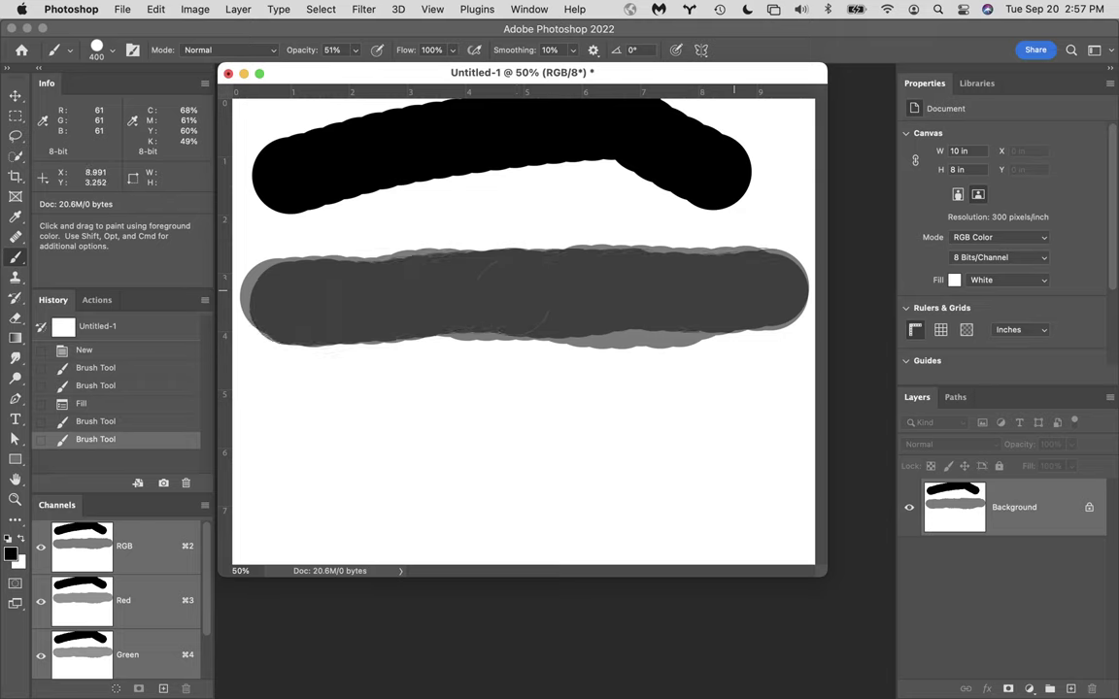
drag(766, 290, 569, 287)
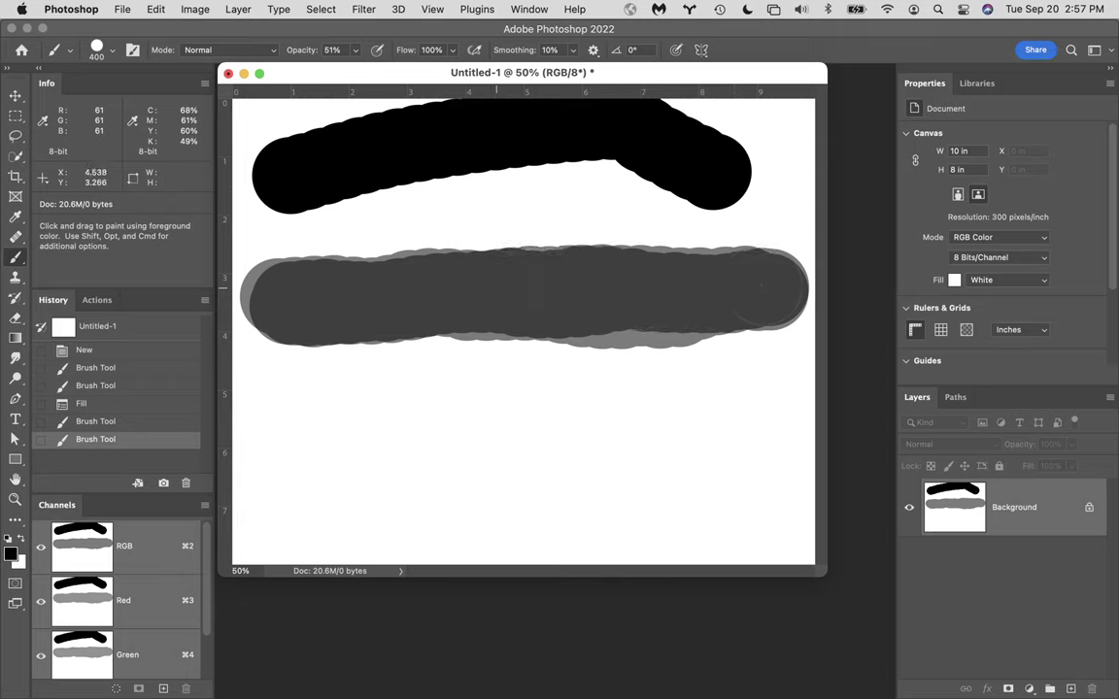
mouse_move(425, 292)
mouse_down()
mouse_move(314, 299)
mouse_move(398, 306)
mouse_up()
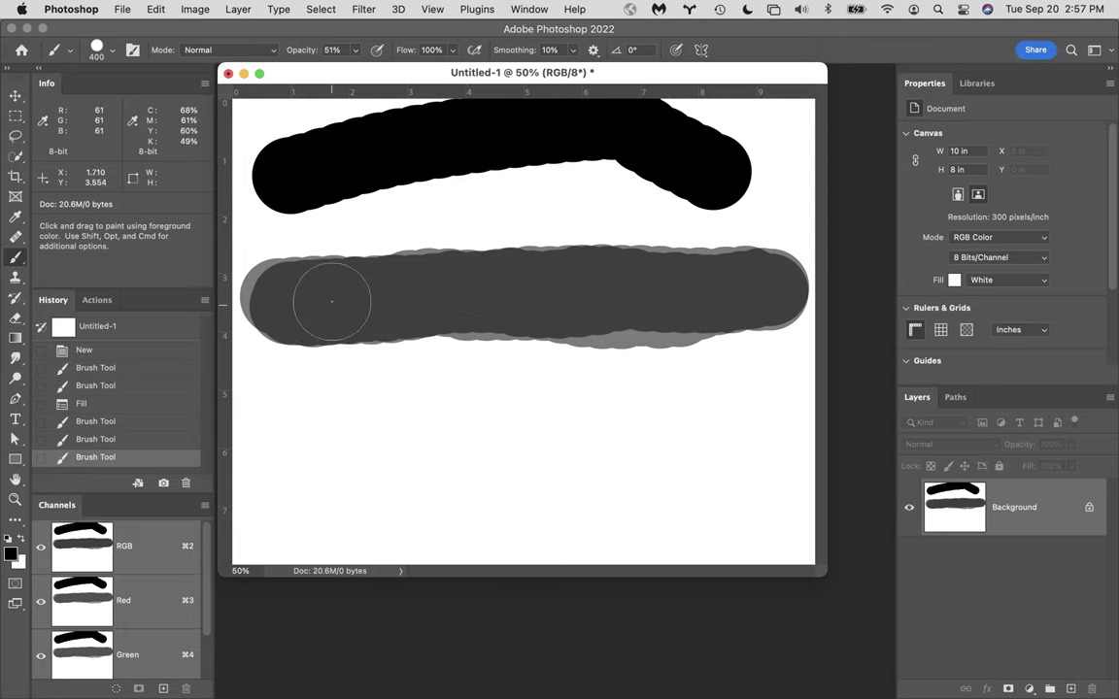
mouse_move(293, 300)
mouse_down()
mouse_move(763, 286)
mouse_move(483, 290)
mouse_move(288, 309)
mouse_move(754, 294)
mouse_up()
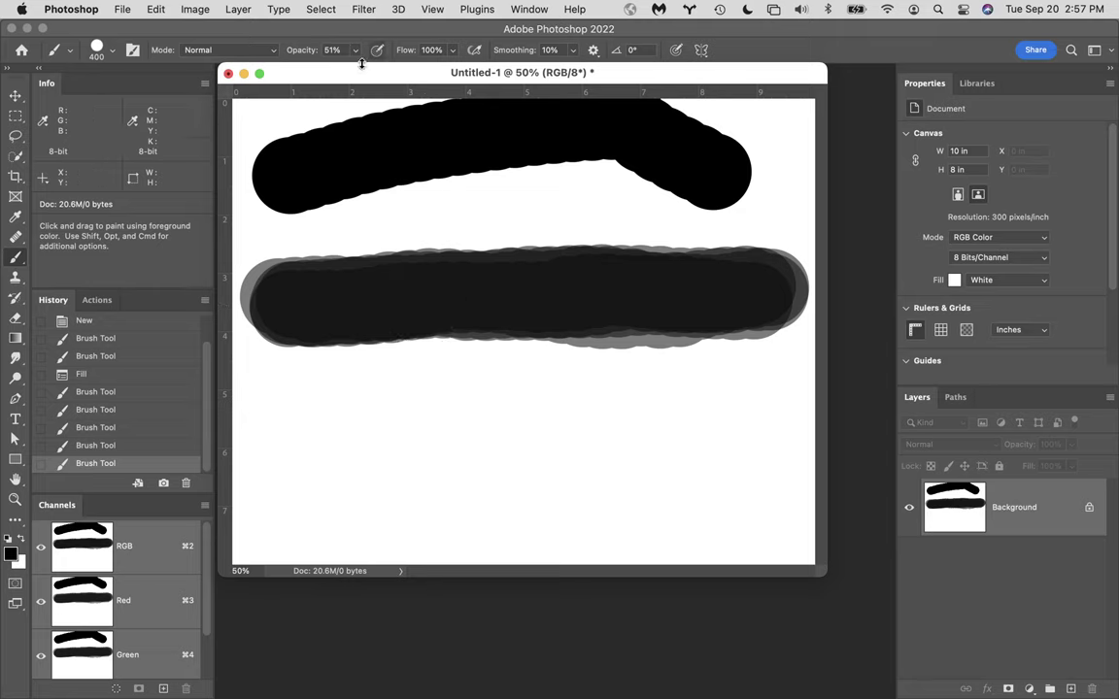
- Restore the opacity to 100%, lower the flow to 8%, and paint a back-and-forth band below the middle one
drag(296, 51, 379, 44)
drag(408, 54, 373, 59)
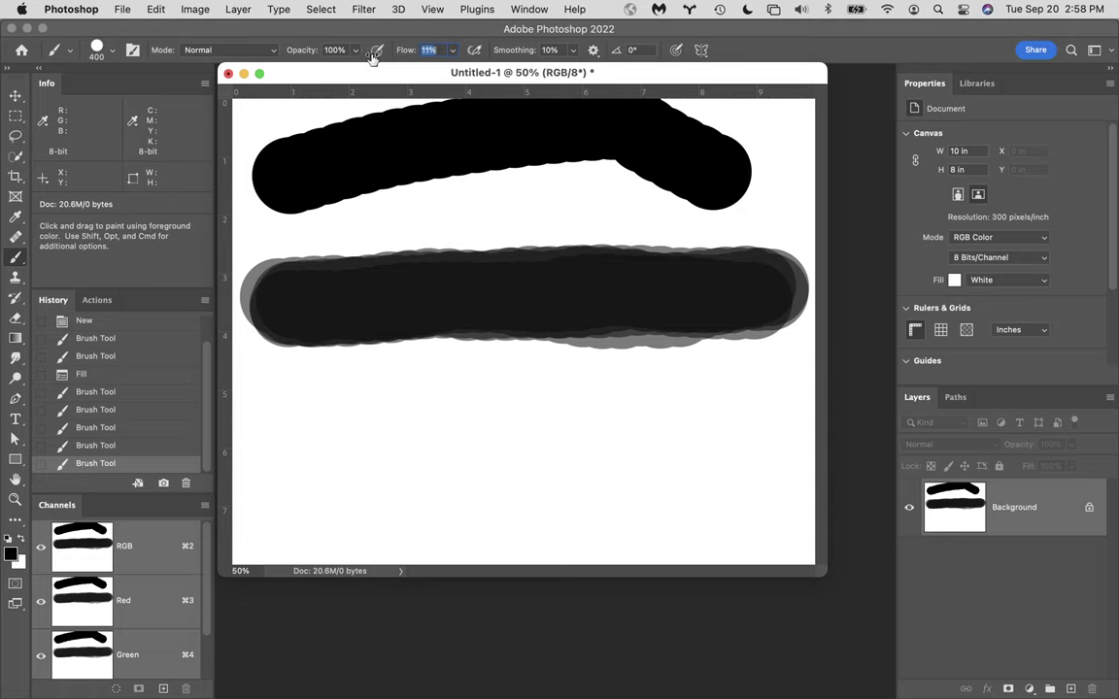
drag(373, 59, 370, 57)
click(305, 421)
mouse_move(297, 430)
mouse_down()
mouse_move(546, 414)
mouse_move(634, 432)
mouse_move(717, 424)
mouse_move(561, 432)
mouse_move(476, 421)
mouse_move(324, 440)
mouse_move(736, 424)
mouse_move(299, 426)
mouse_move(545, 399)
mouse_up()
mouse_move(458, 425)
mouse_down()
mouse_move(661, 408)
mouse_move(281, 413)
mouse_move(431, 432)
mouse_move(641, 408)
mouse_move(301, 408)
mouse_move(412, 428)
mouse_up()
mouse_move(503, 420)
mouse_down()
mouse_move(631, 408)
mouse_move(291, 408)
mouse_move(632, 408)
mouse_move(340, 408)
mouse_move(484, 387)
mouse_up()
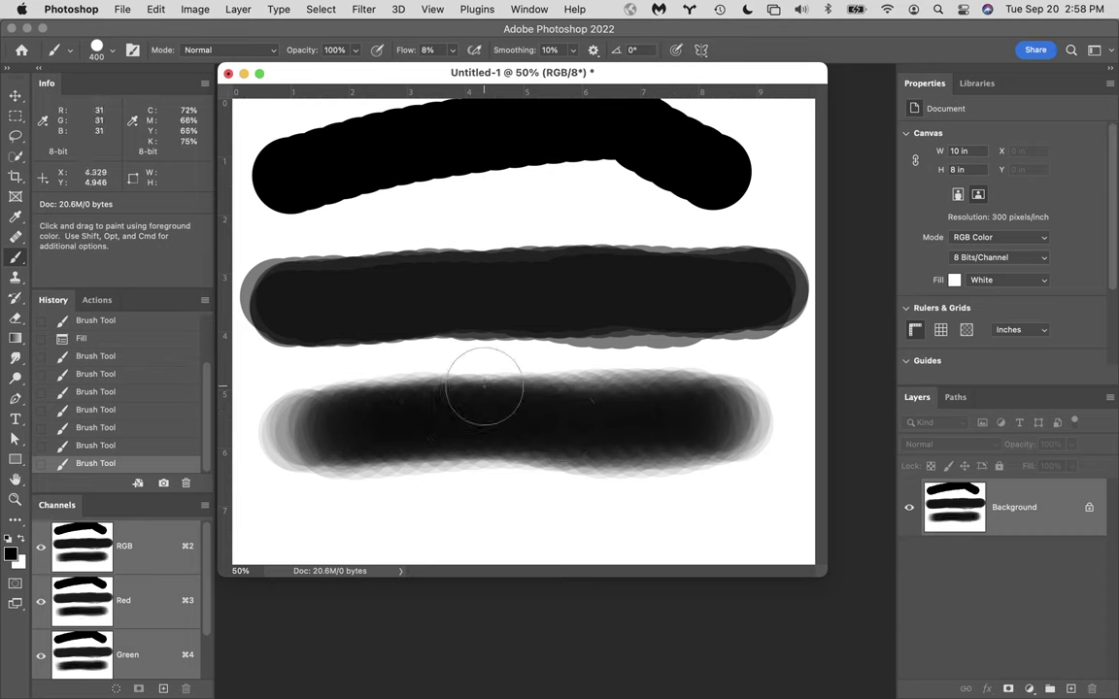
- Build up a dark round dab below the lowest band with small overlapping movements at 8% flow
click(483, 516)
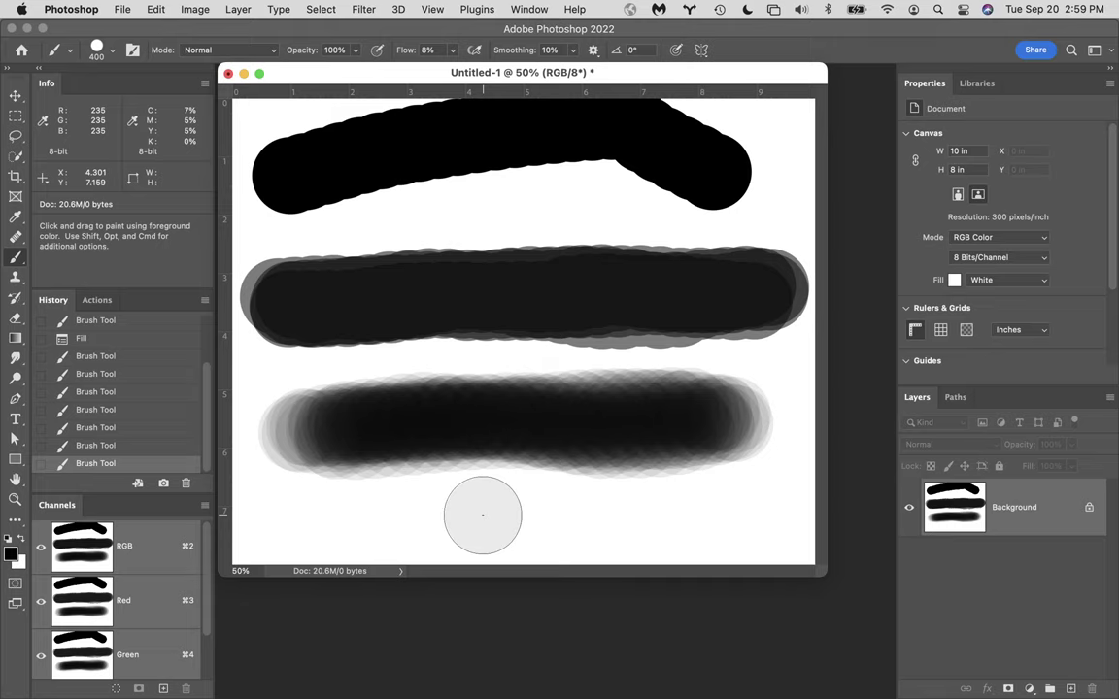
drag(483, 515, 485, 510)
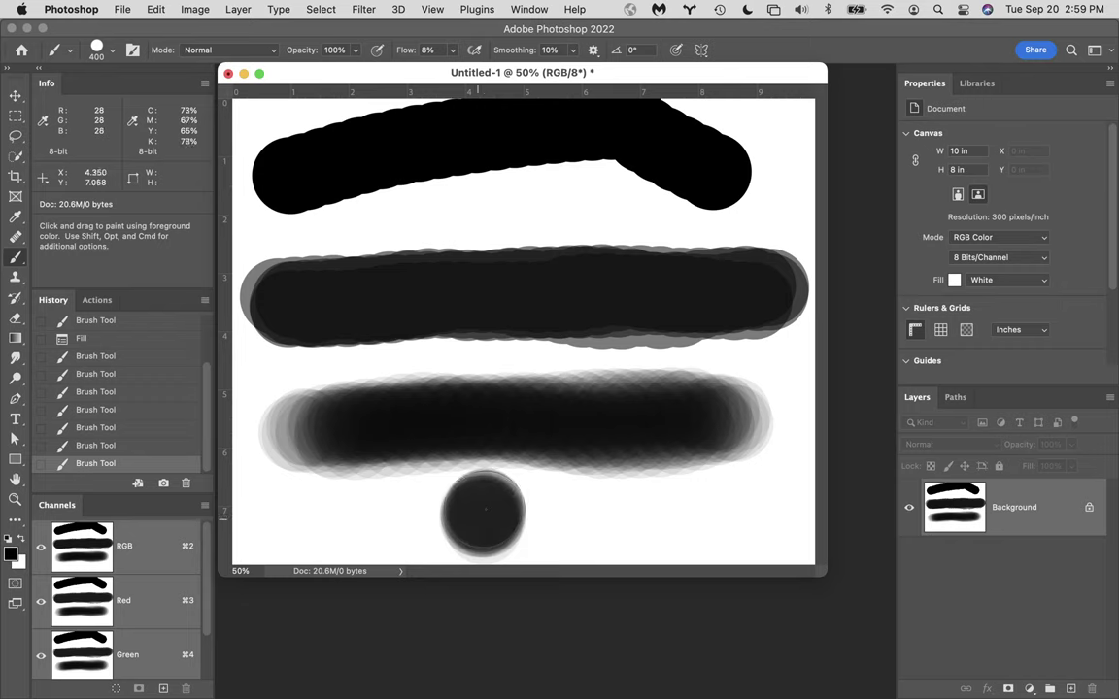
drag(483, 509, 486, 511)
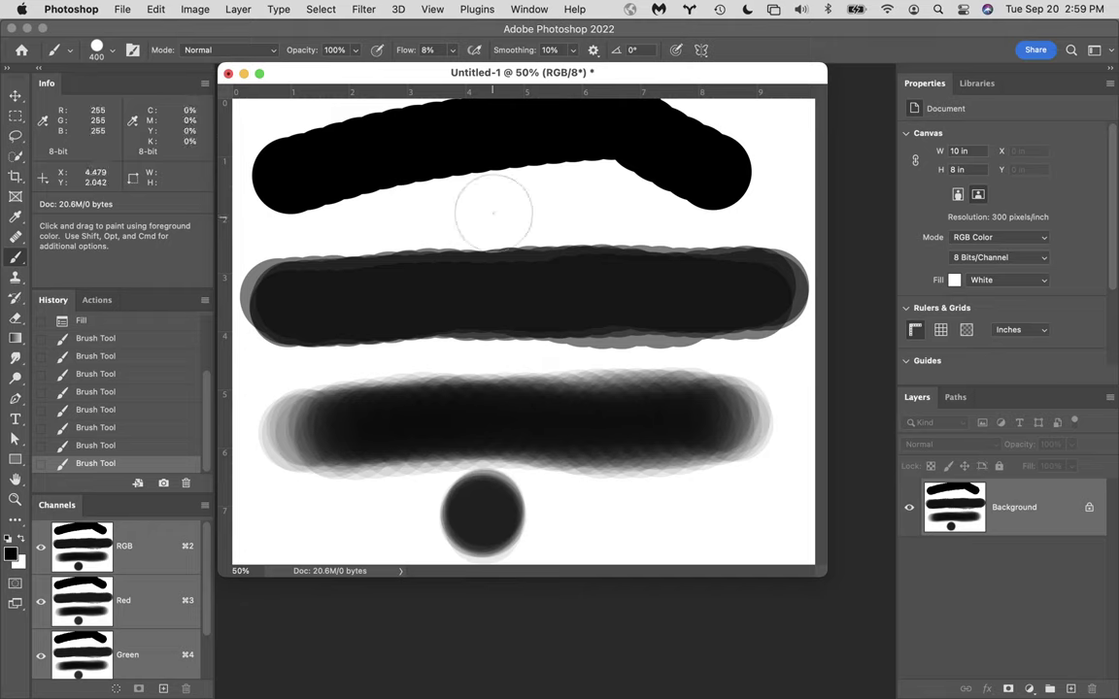
- Enable airbrush-style build-up, paint a dab beside the lower one, and add two pressure-opacity dabs between the upper bands
click(475, 51)
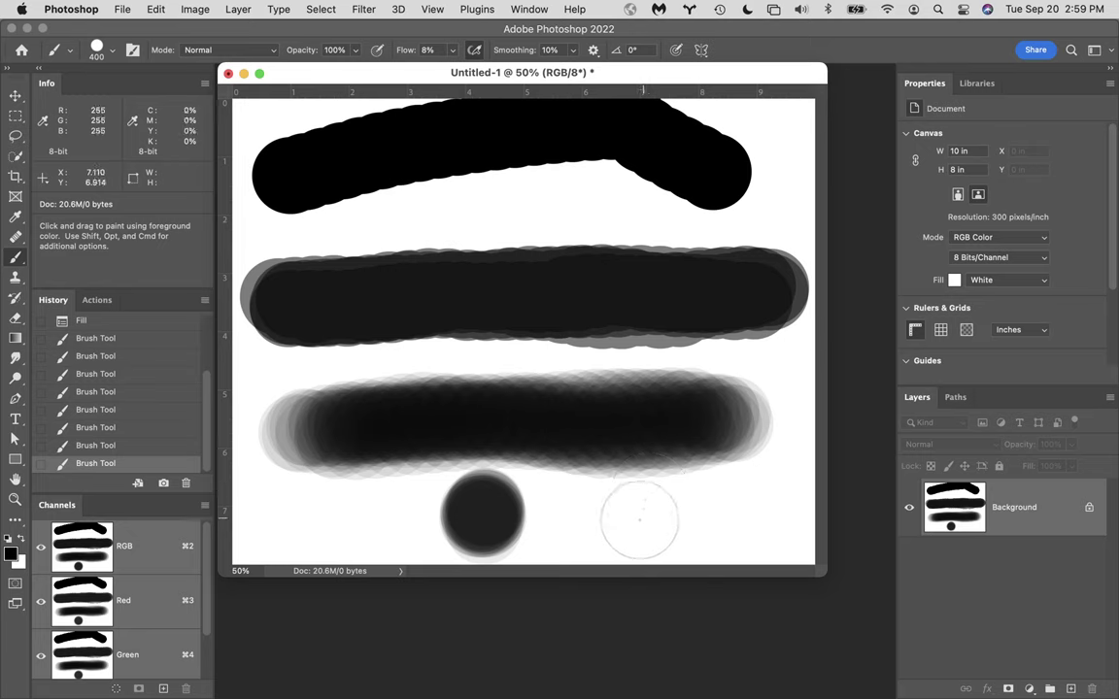
drag(629, 518, 629, 520)
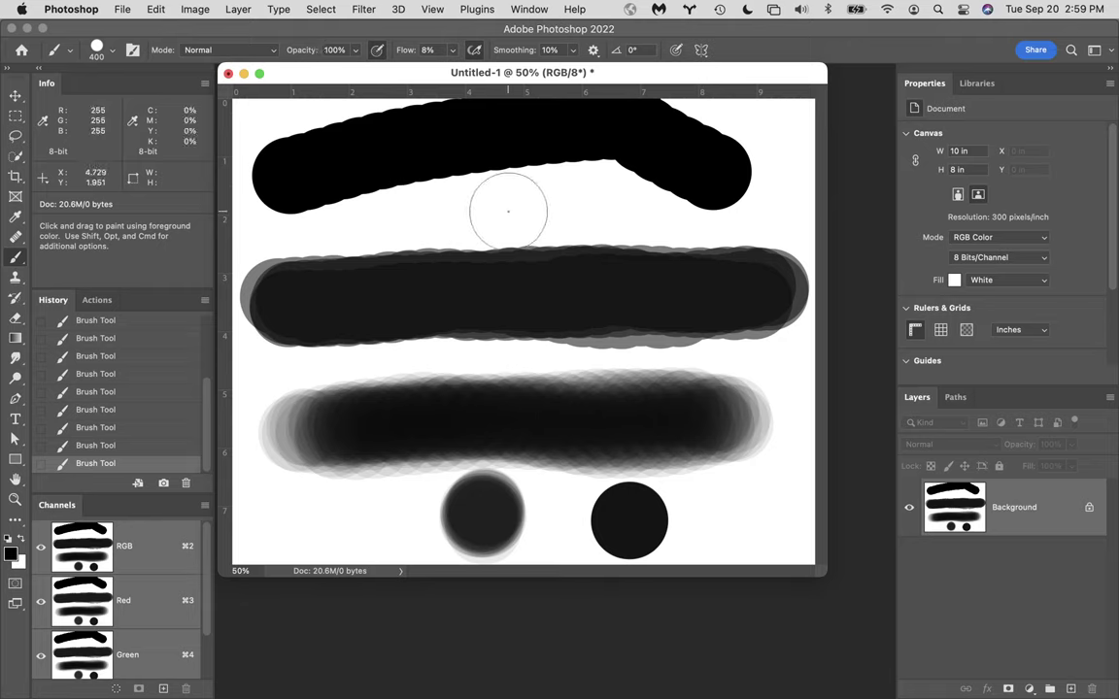
drag(520, 208, 548, 205)
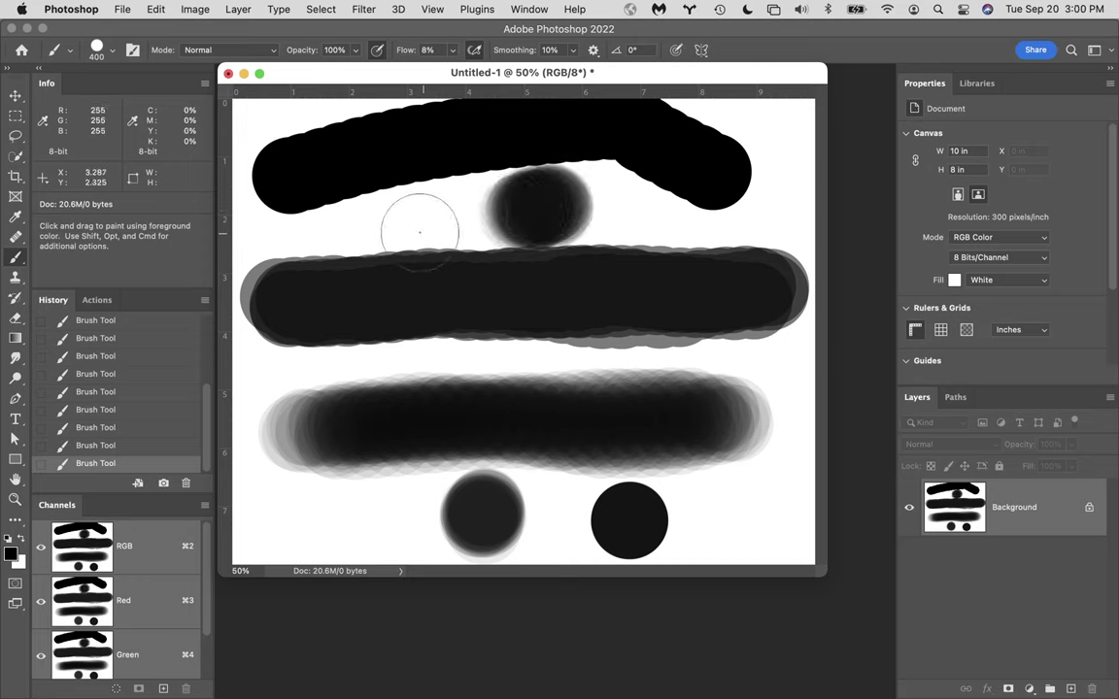
mouse_move(425, 216)
mouse_down()
mouse_move(456, 202)
mouse_move(415, 217)
mouse_move(452, 204)
mouse_move(431, 220)
mouse_move(451, 209)
mouse_move(432, 220)
mouse_move(489, 271)
mouse_move(455, 230)
mouse_move(487, 160)
mouse_move(473, 221)
mouse_move(442, 208)
mouse_up()
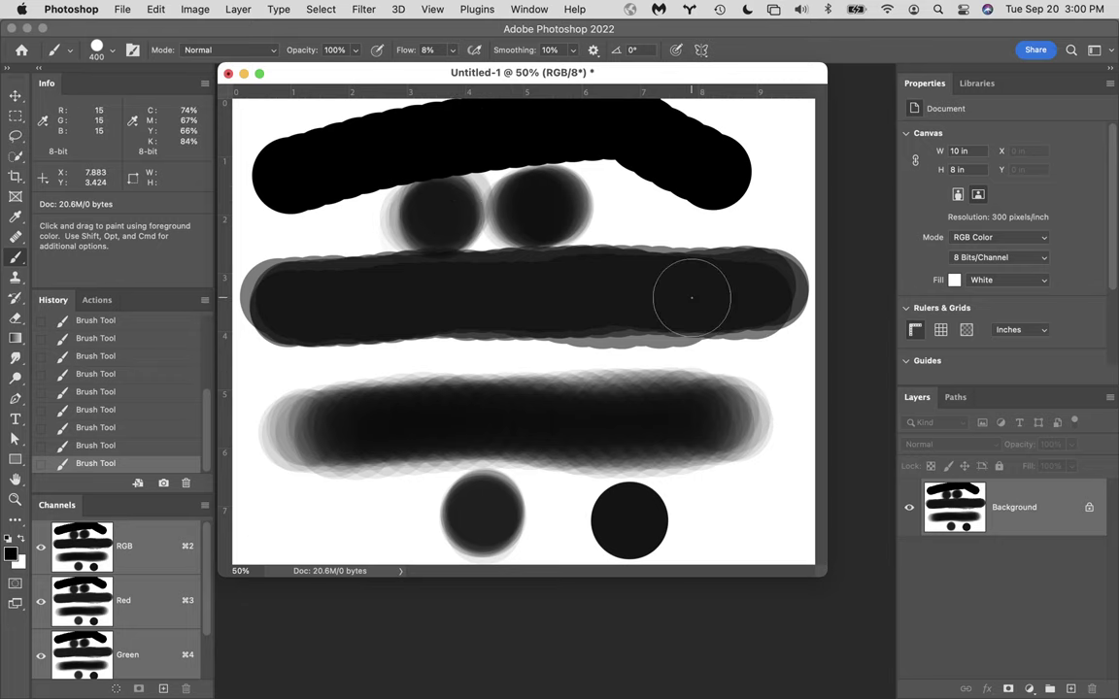
- Clear the canvas by filling it with the white background color, and paint and undo a low-flow test stroke
key(super+BackSpace)
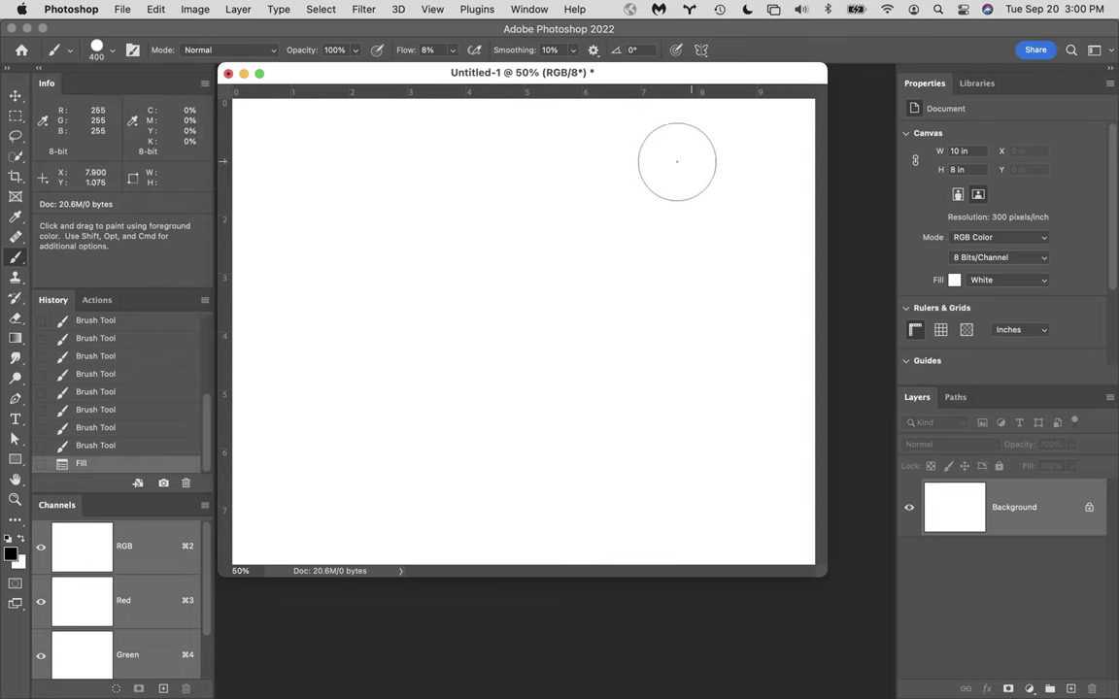
mouse_move(702, 178)
mouse_down()
mouse_move(469, 476)
mouse_move(620, 158)
mouse_move(575, 138)
mouse_up()
key(super+z)
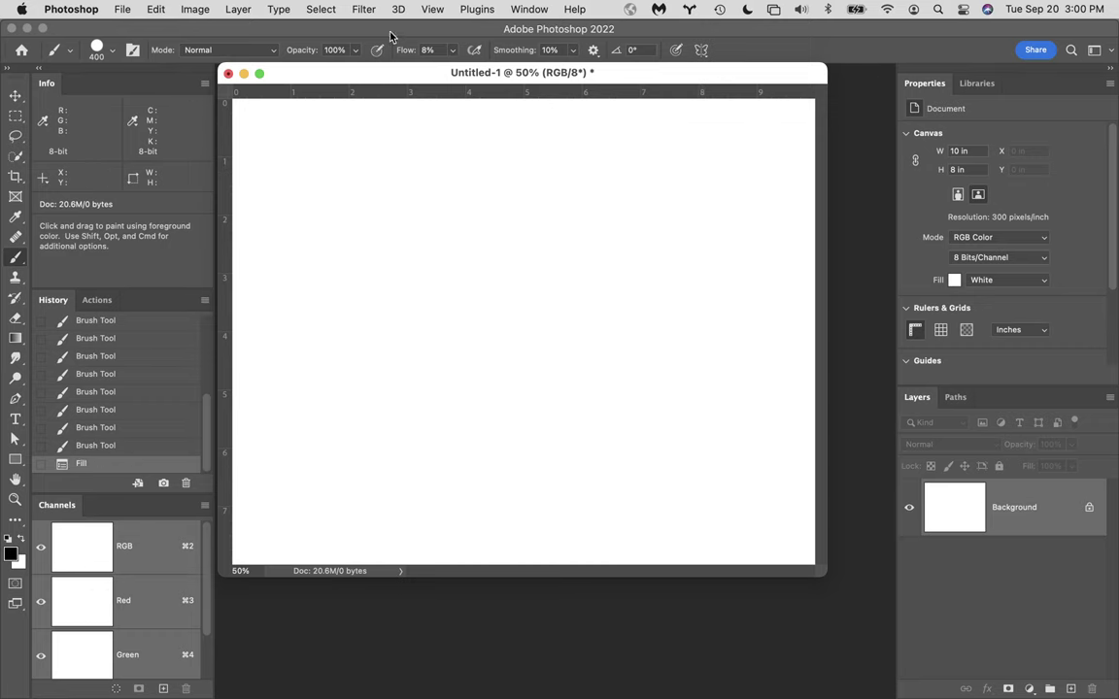
- Set the brush flow to 100% and paint one thick looping stroke across the canvas
drag(393, 43, 449, 43)
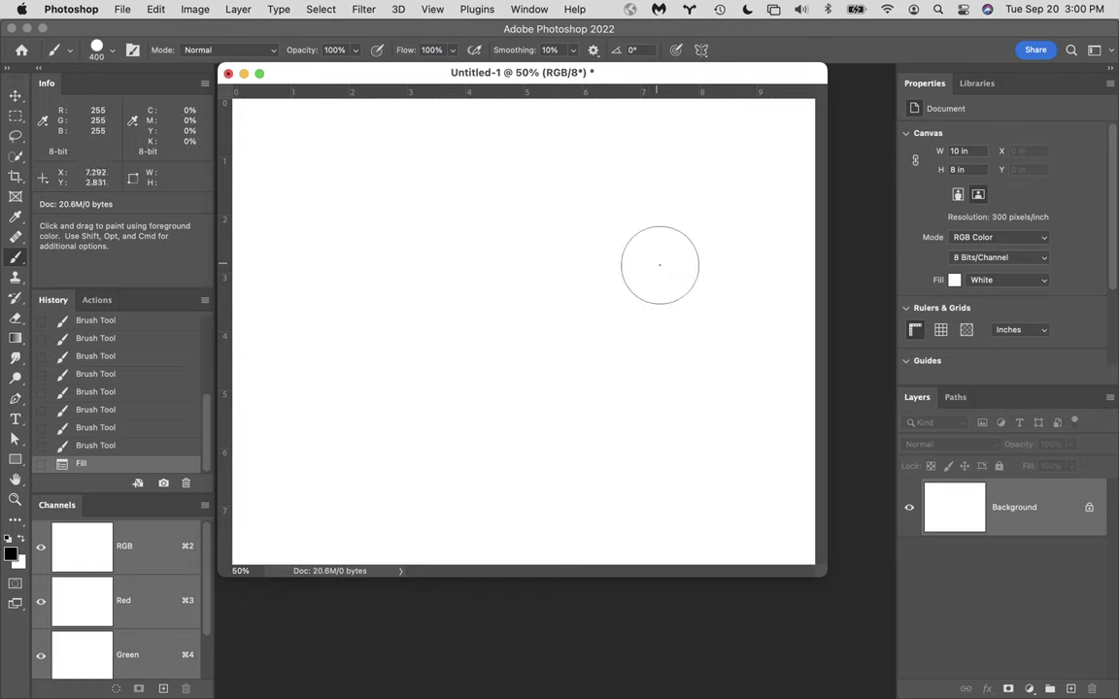
mouse_move(685, 193)
mouse_down()
mouse_move(654, 164)
mouse_move(567, 354)
mouse_move(404, 408)
mouse_move(486, 224)
mouse_move(632, 376)
mouse_move(719, 265)
mouse_move(537, 153)
mouse_move(358, 249)
mouse_up()
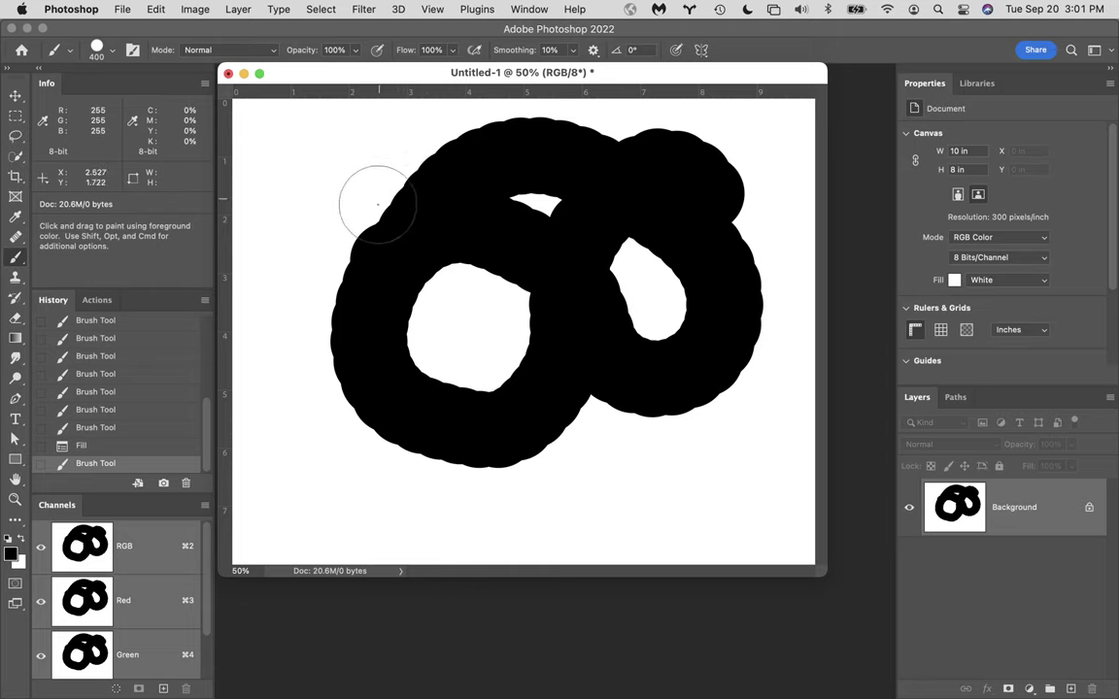
- Close the Untitled-1 document without saving the changes
click(228, 73)
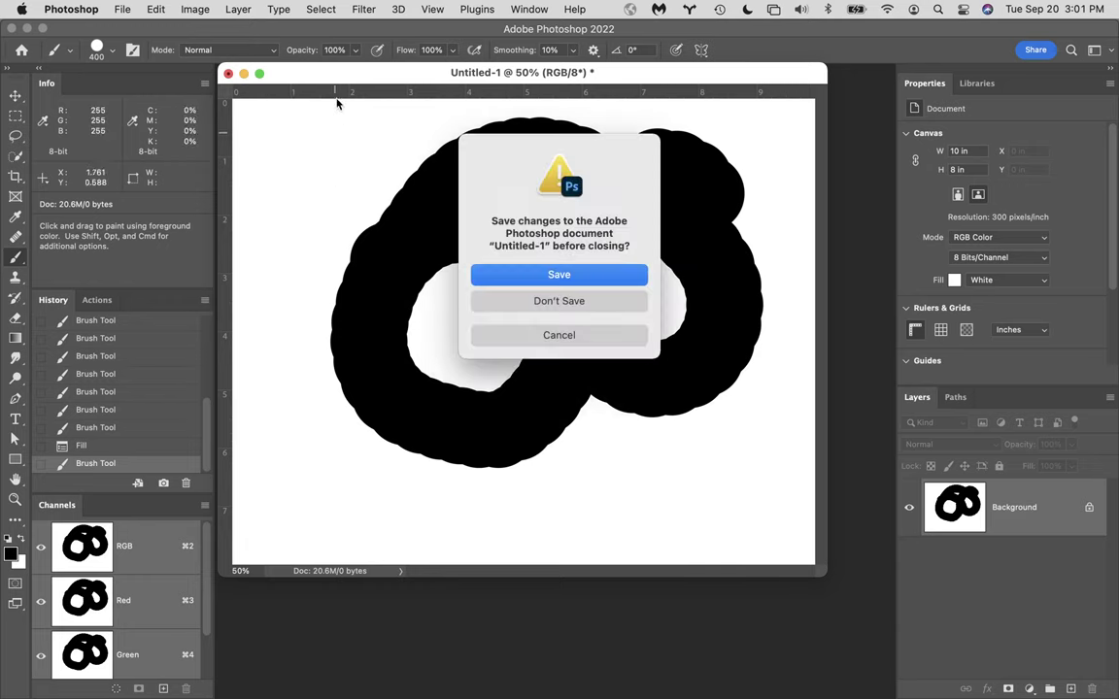
click(599, 302)
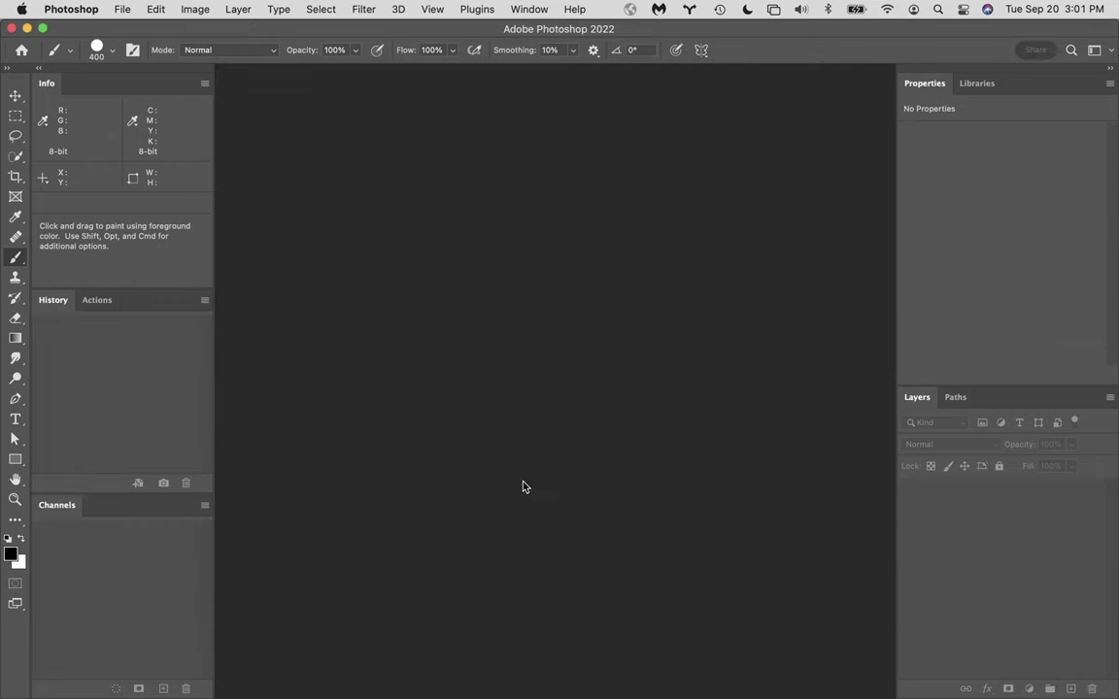
mouse_move(291, 695)
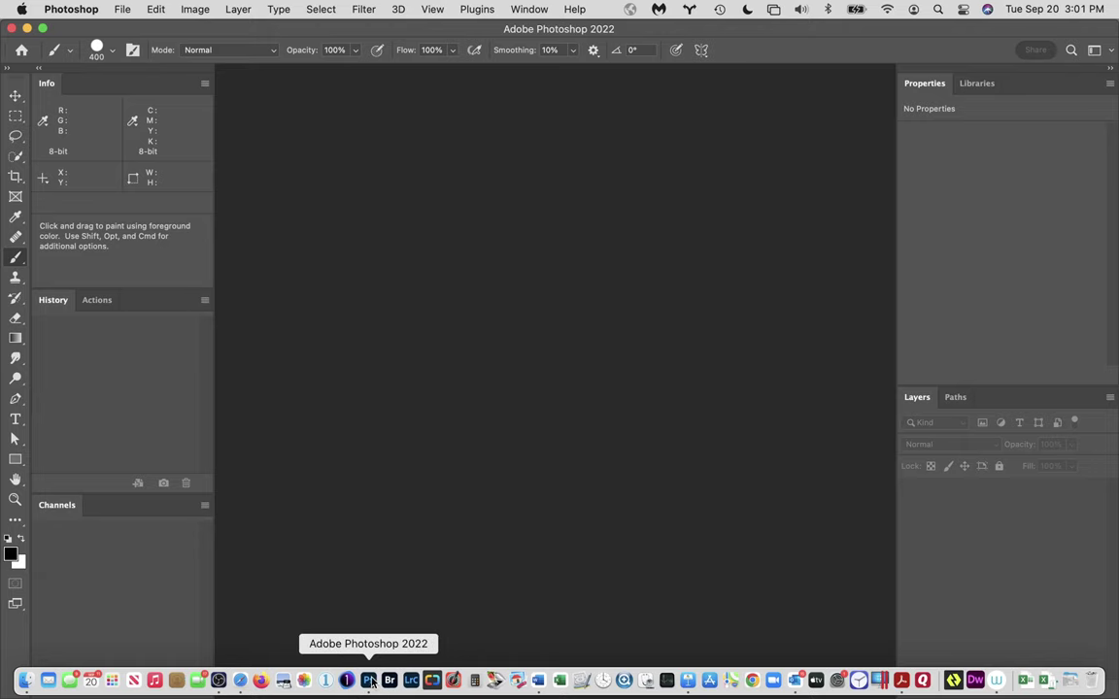
click(219, 681)
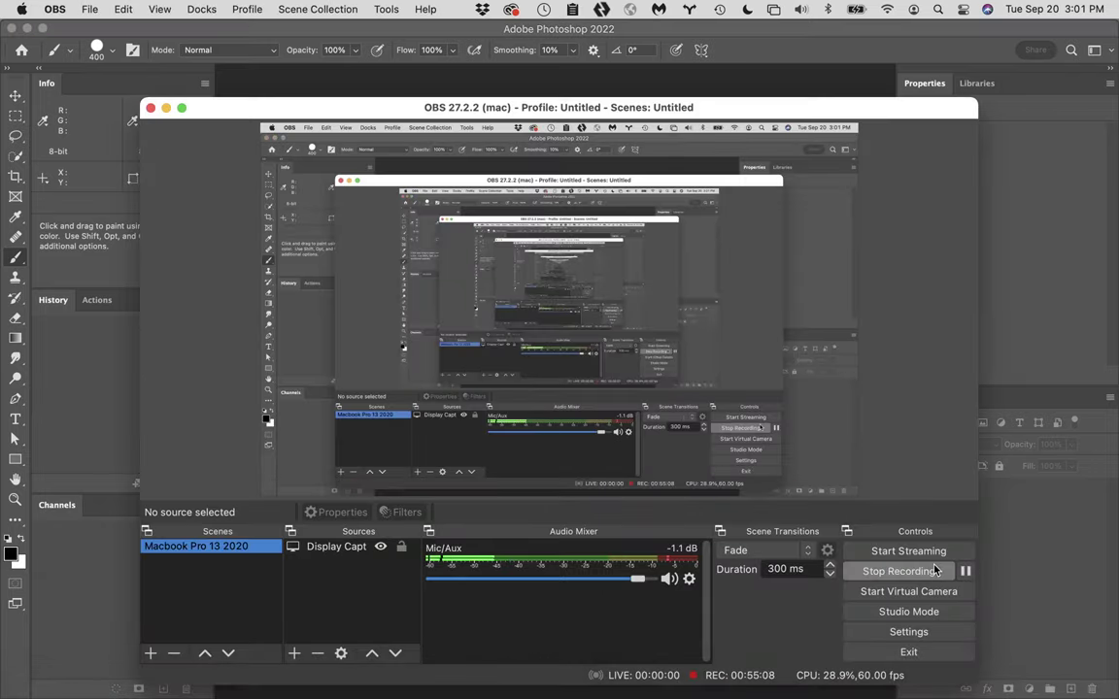